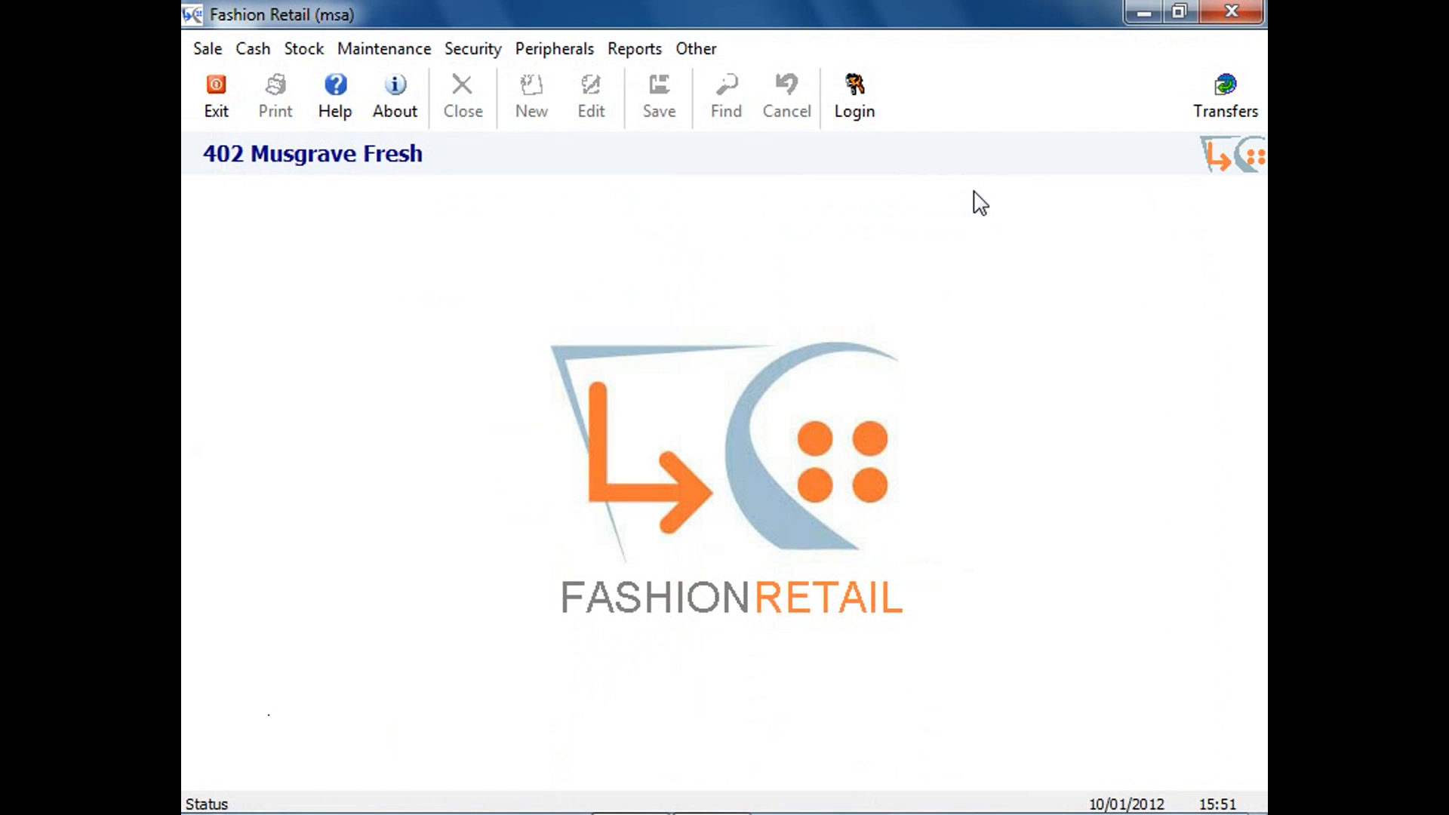
Step: Open the Receive Stock screen and browse the list of available receipt documents for a new receipt
{"action": "left_click", "coordinate": [320, 56]}
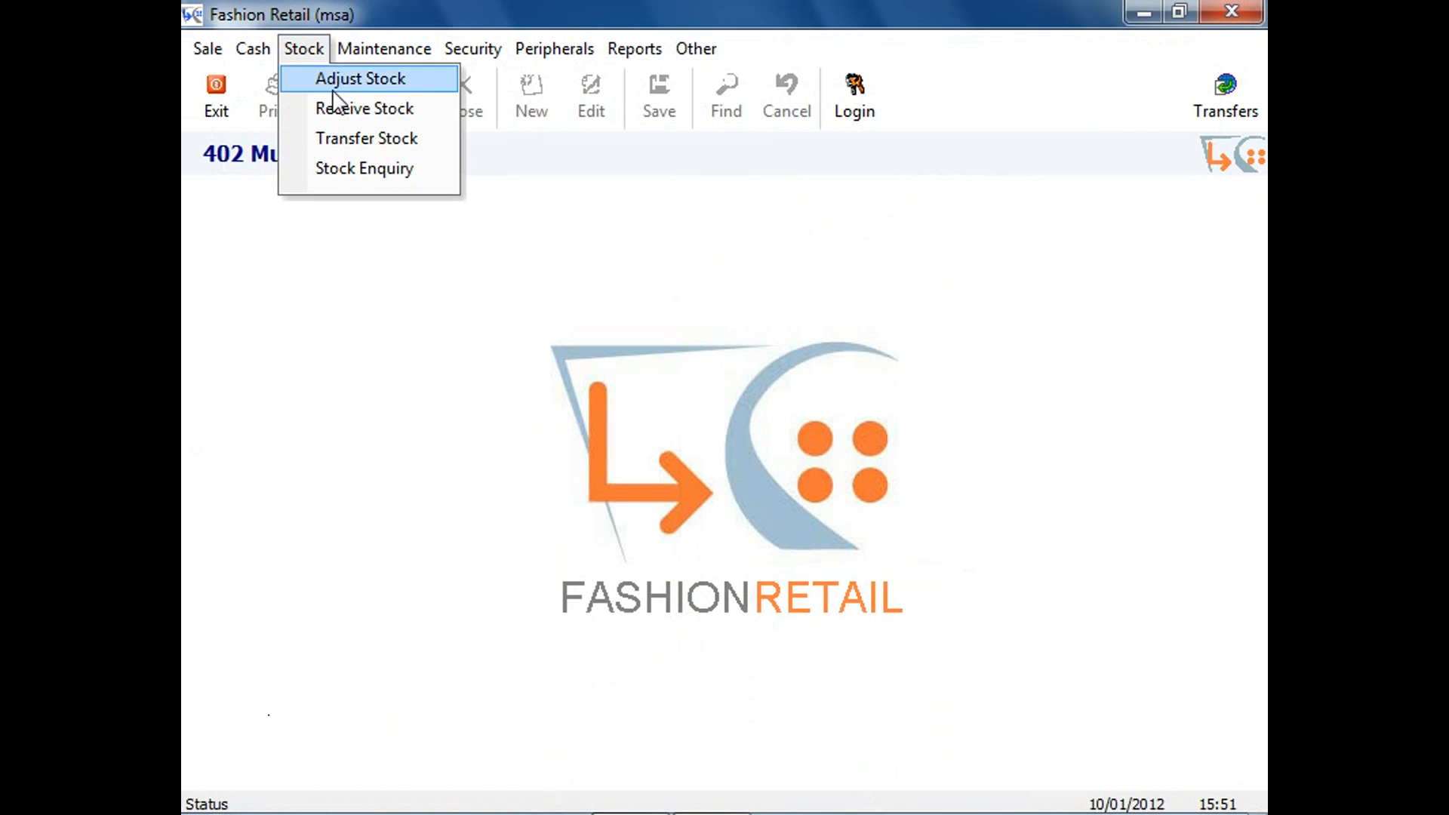
{"action": "left_click", "coordinate": [338, 108]}
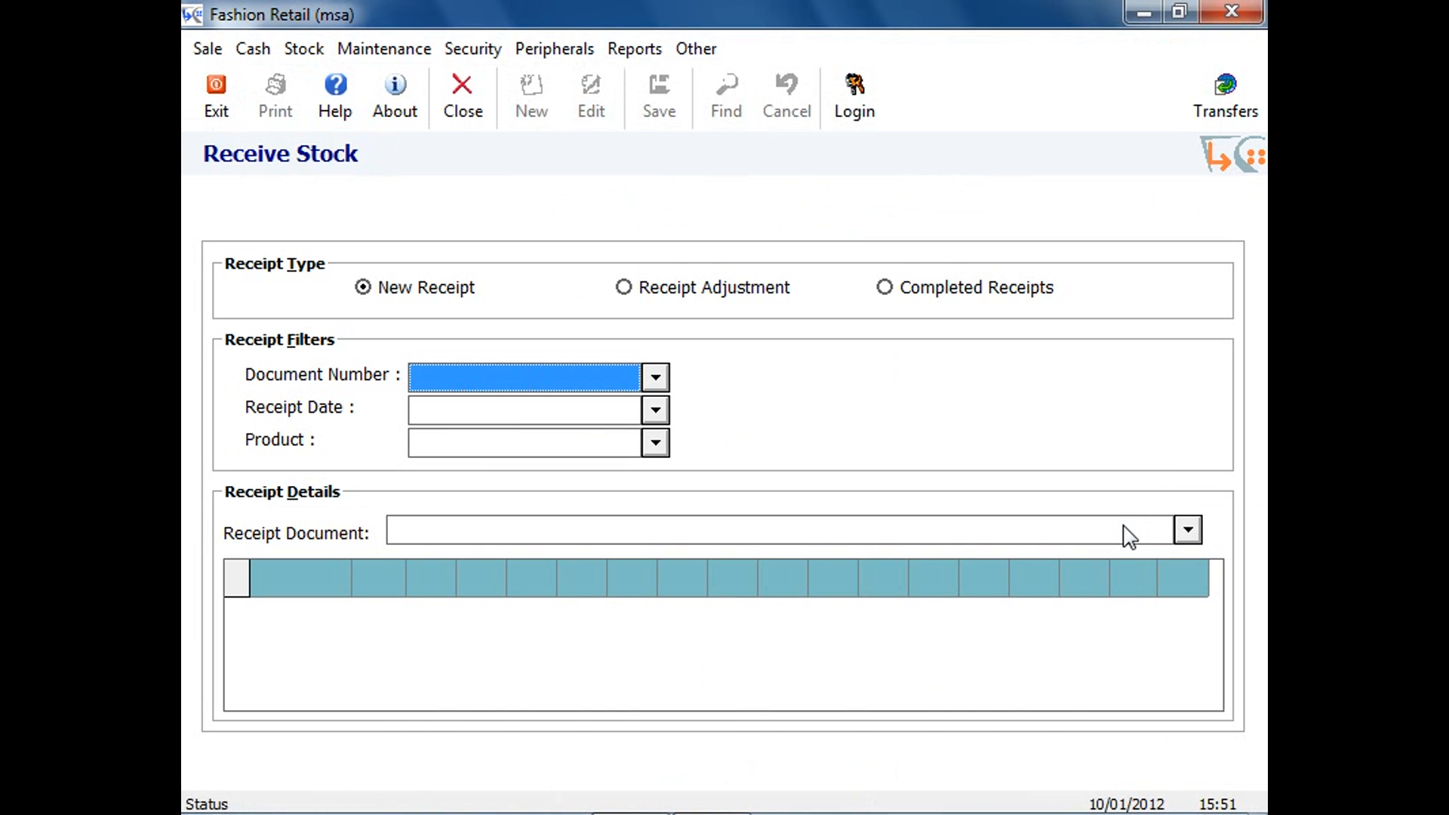
{"action": "left_click", "coordinate": [1130, 536]}
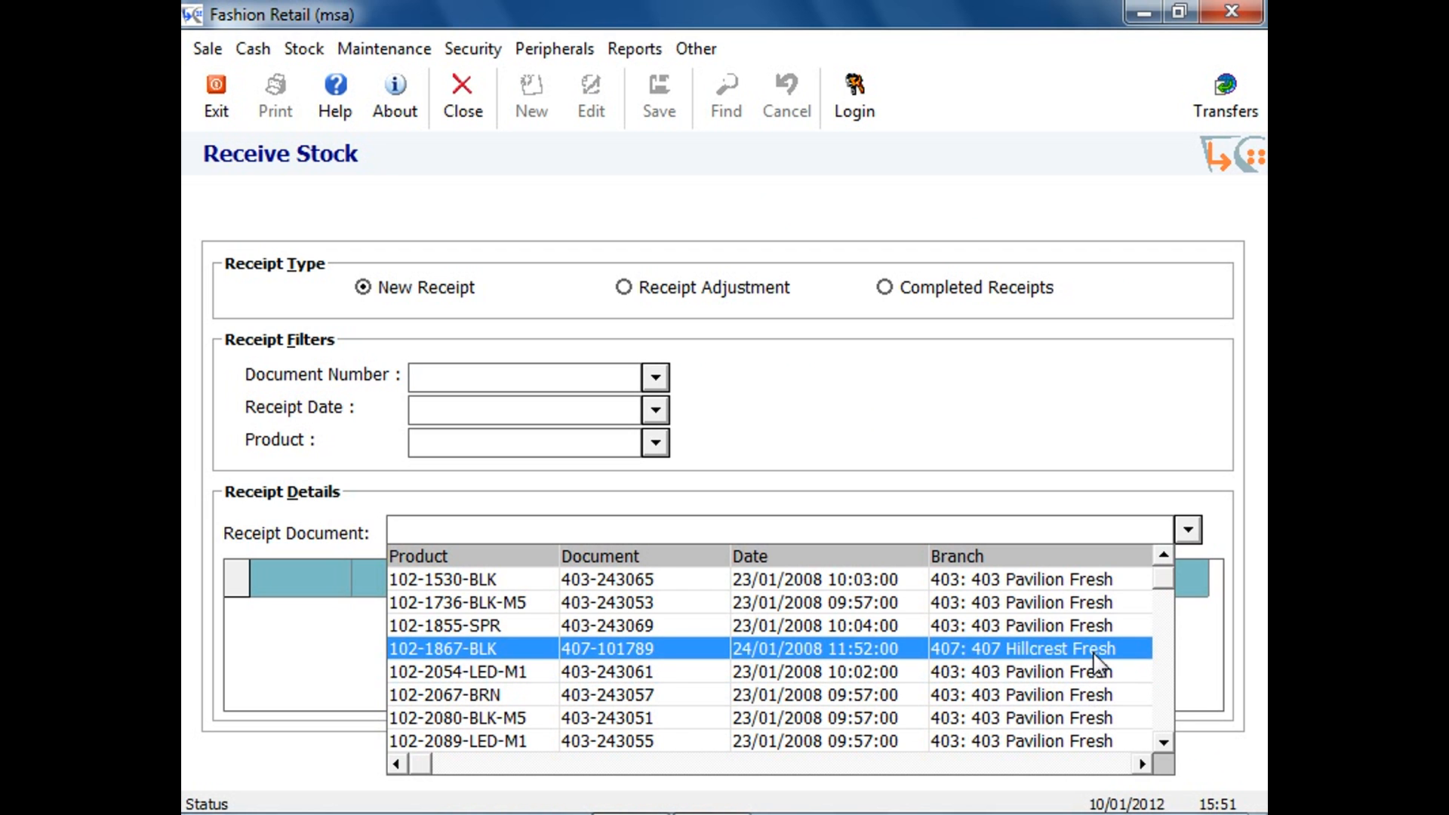
{"action": "left_click_drag", "start_coordinate": [1164, 582], "coordinate": [1161, 733]}
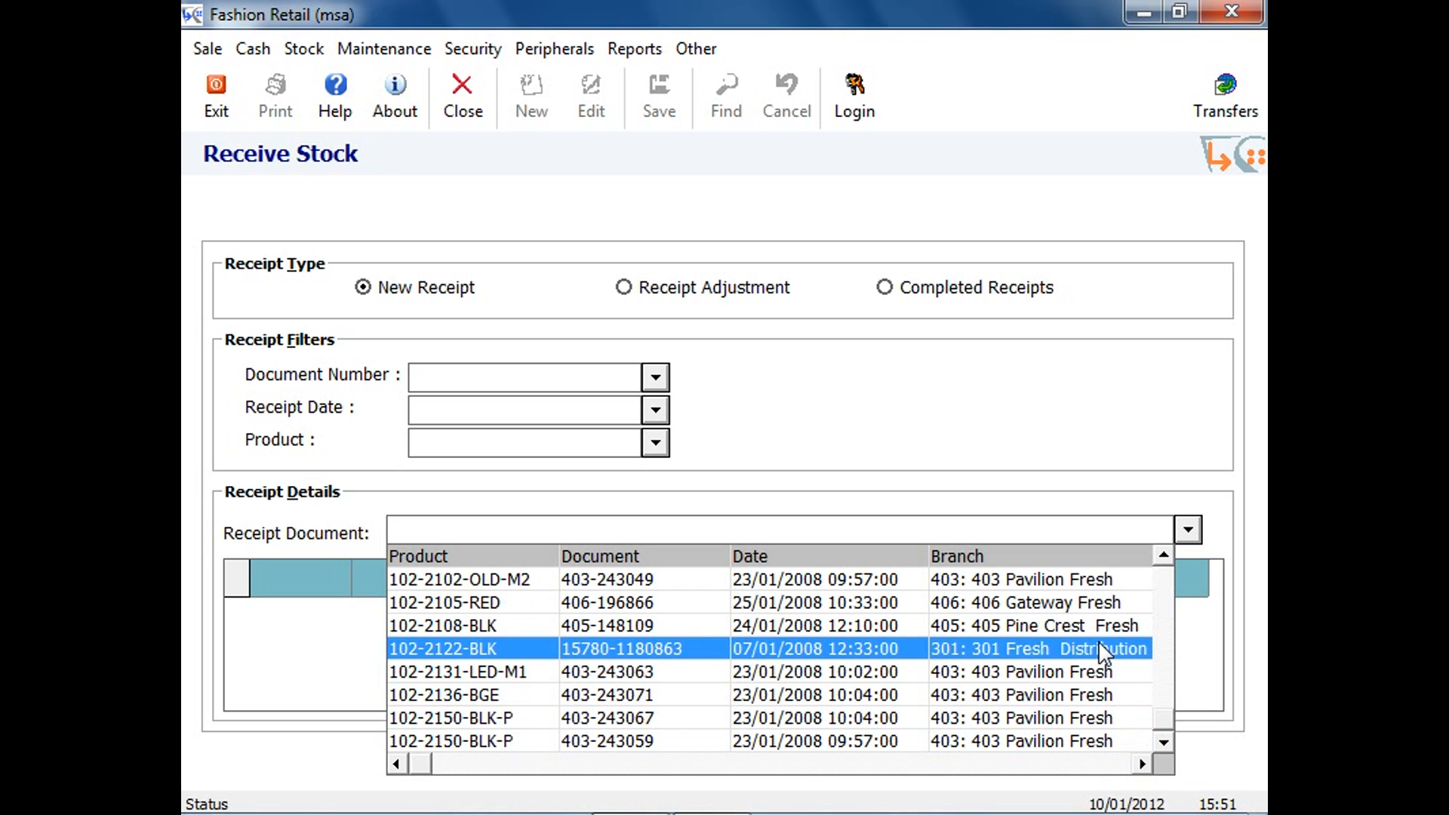
{"action": "scroll", "coordinate": [1086, 674], "scroll_direction": "up", "scroll_amount": 2}
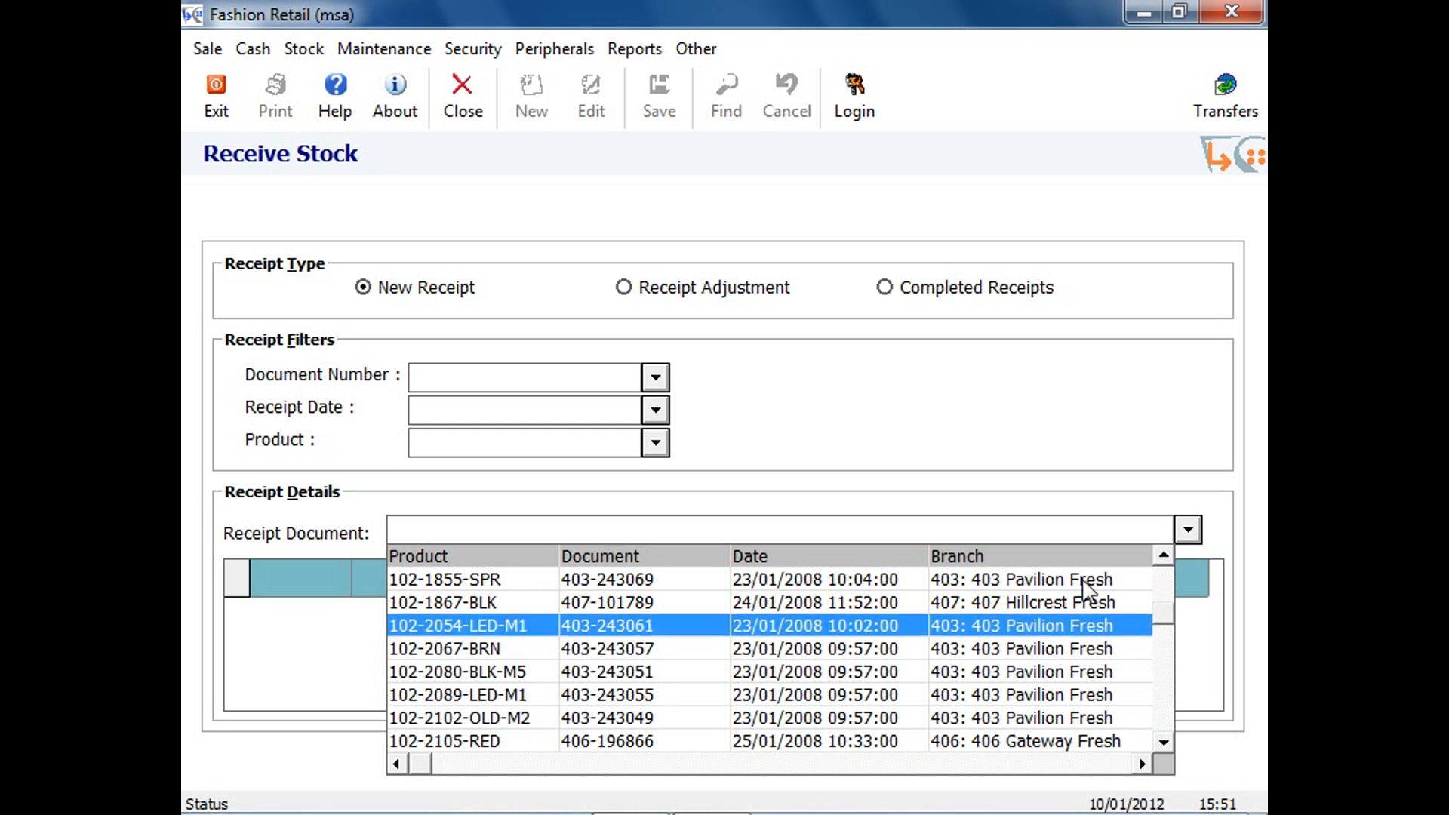
{"action": "scroll", "coordinate": [1168, 626], "scroll_direction": "up", "scroll_amount": 1}
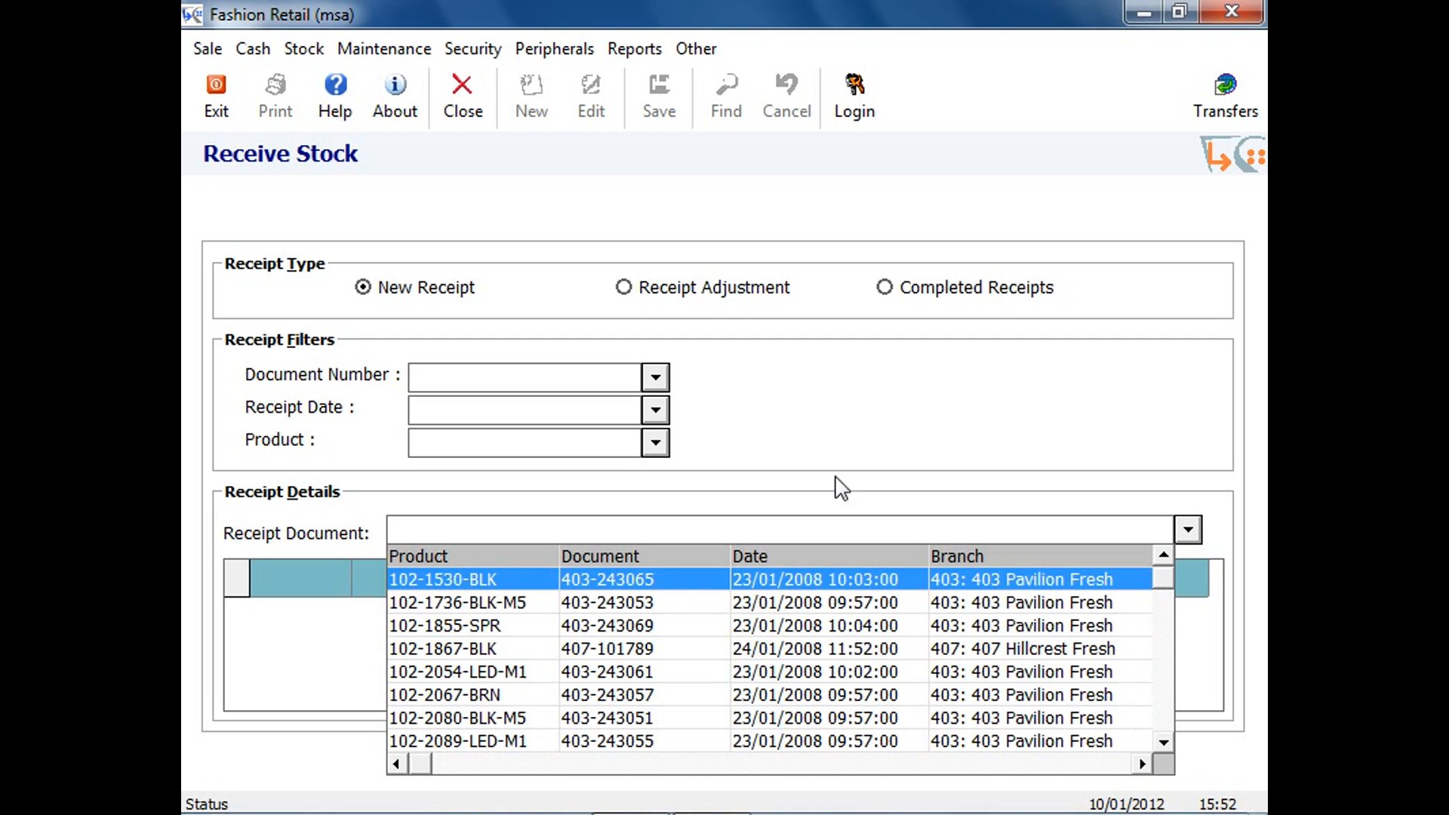
{"action": "left_click", "coordinate": [804, 402]}
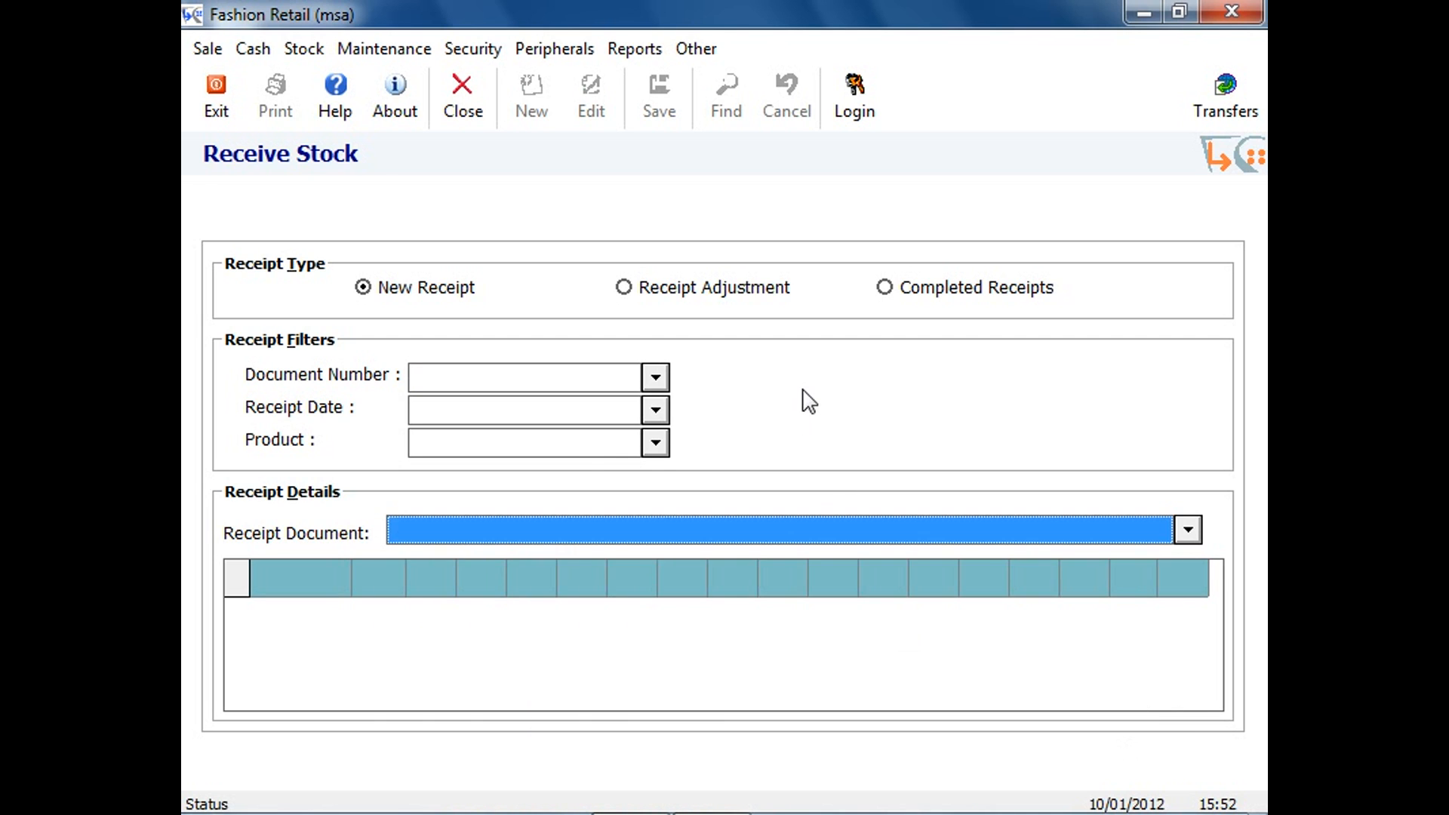
Step: Filter the new receipts to 24/01/2008 and receive document 407-101789 for product 102-1867-BLK
{"action": "left_click", "coordinate": [650, 414]}
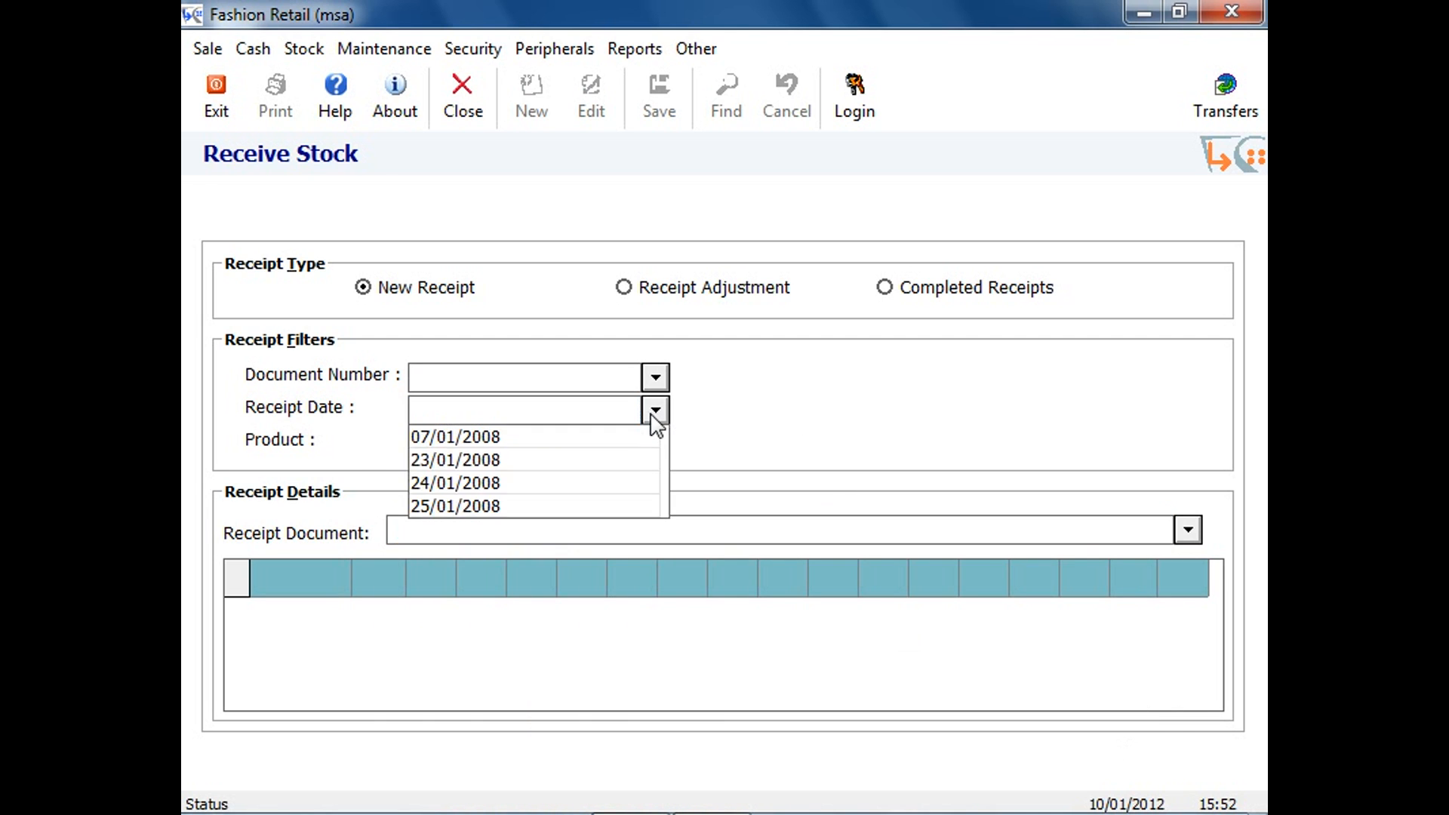
{"action": "left_click", "coordinate": [495, 483]}
{"action": "left_click", "coordinate": [528, 541]}
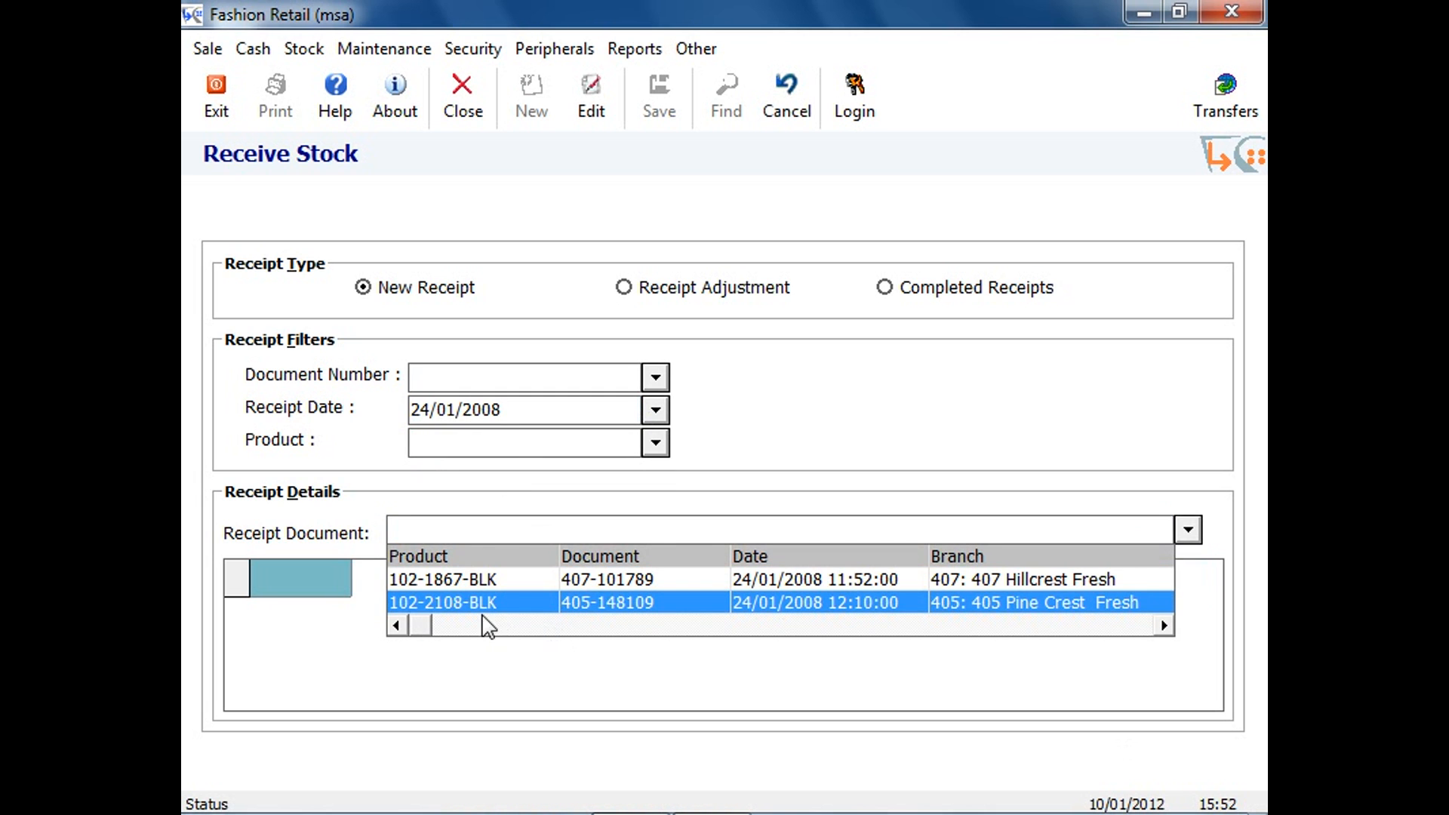
{"action": "left_click", "coordinate": [483, 579]}
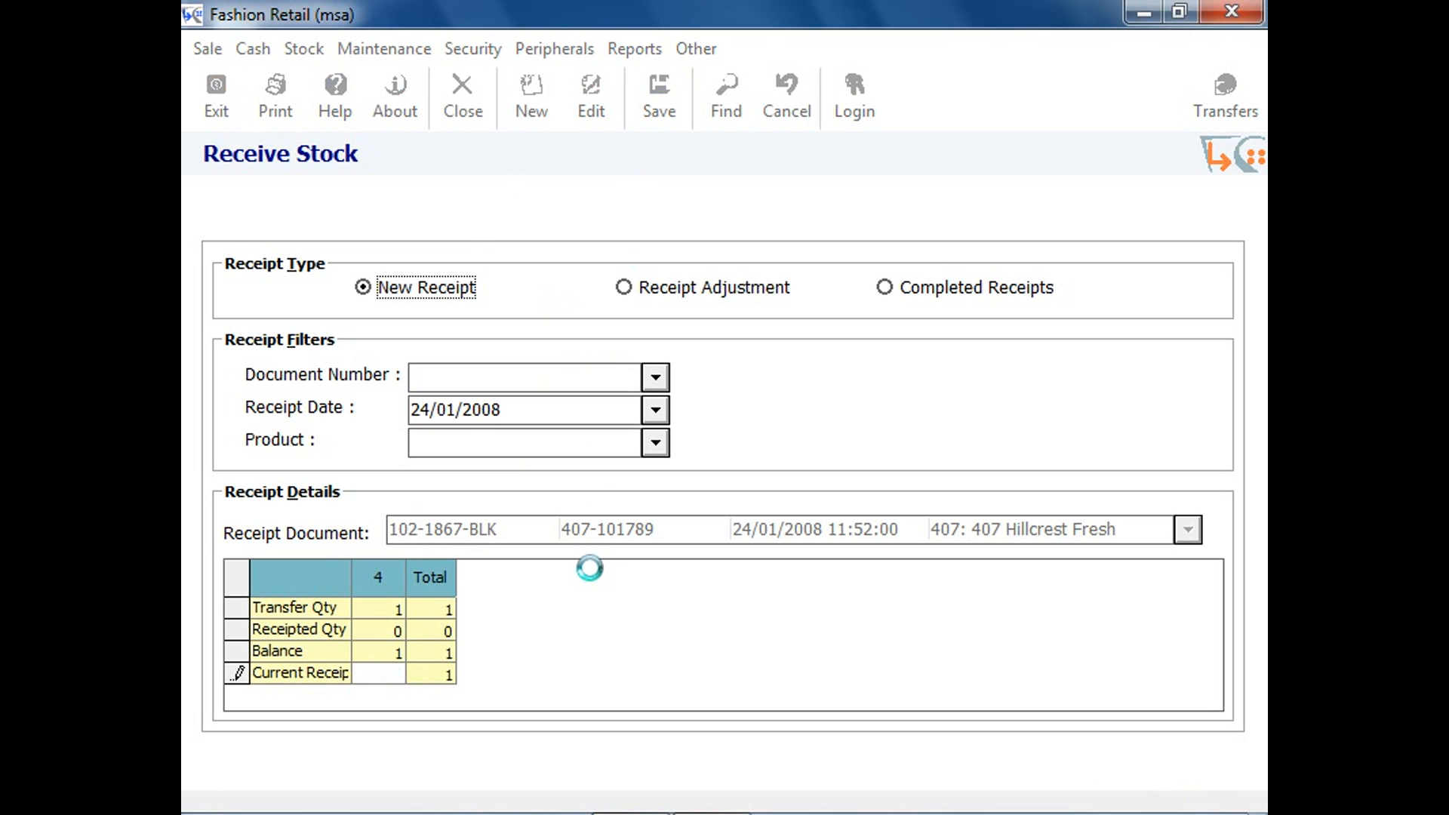
Step: Receive document 403-243061 for product 102-2054-LED-M1 with a quantity of 1 in size 8, and save the receipt
{"action": "left_click", "coordinate": [603, 532]}
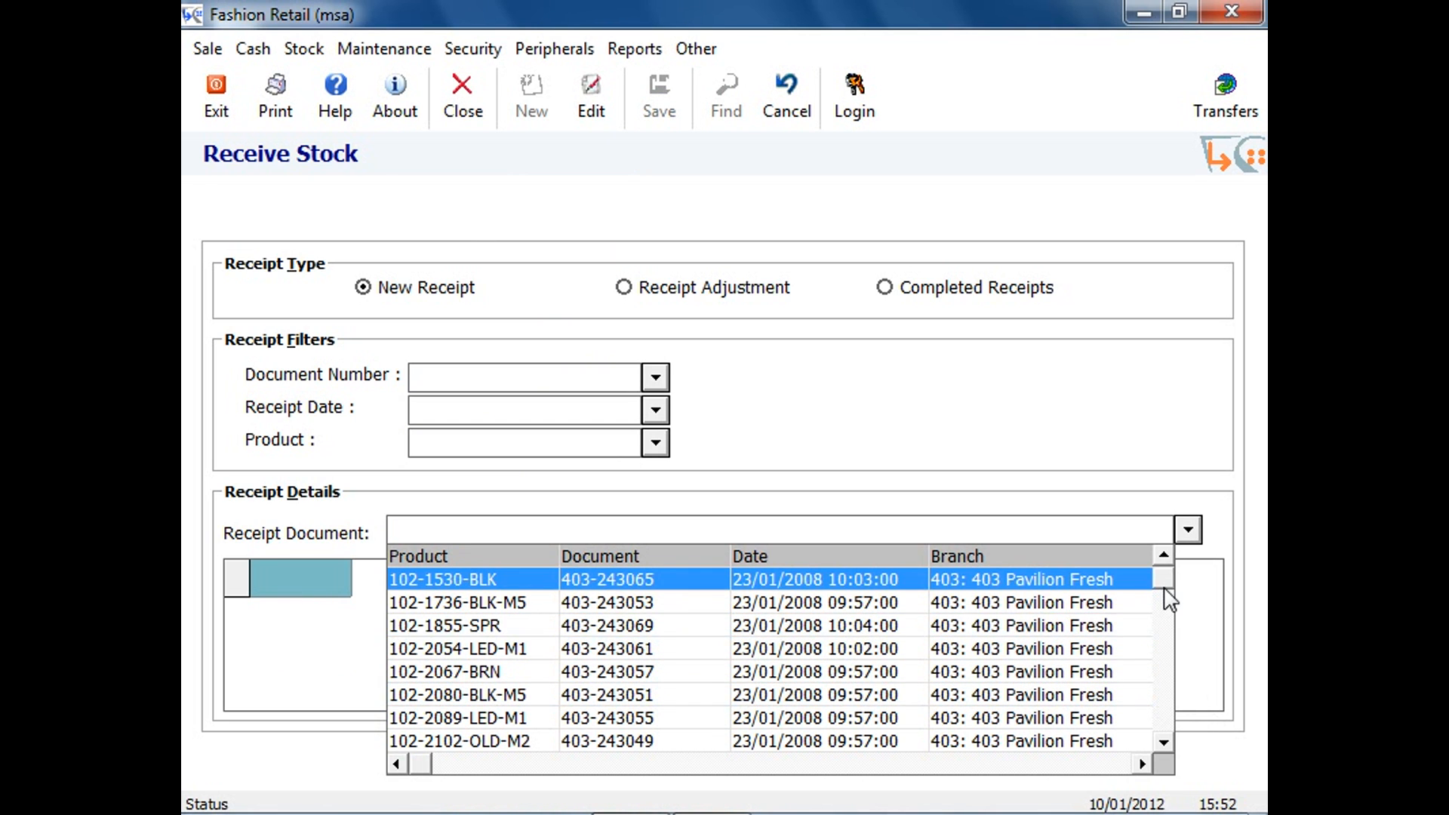
{"action": "scroll", "coordinate": [1158, 592], "scroll_direction": "down", "scroll_amount": 2}
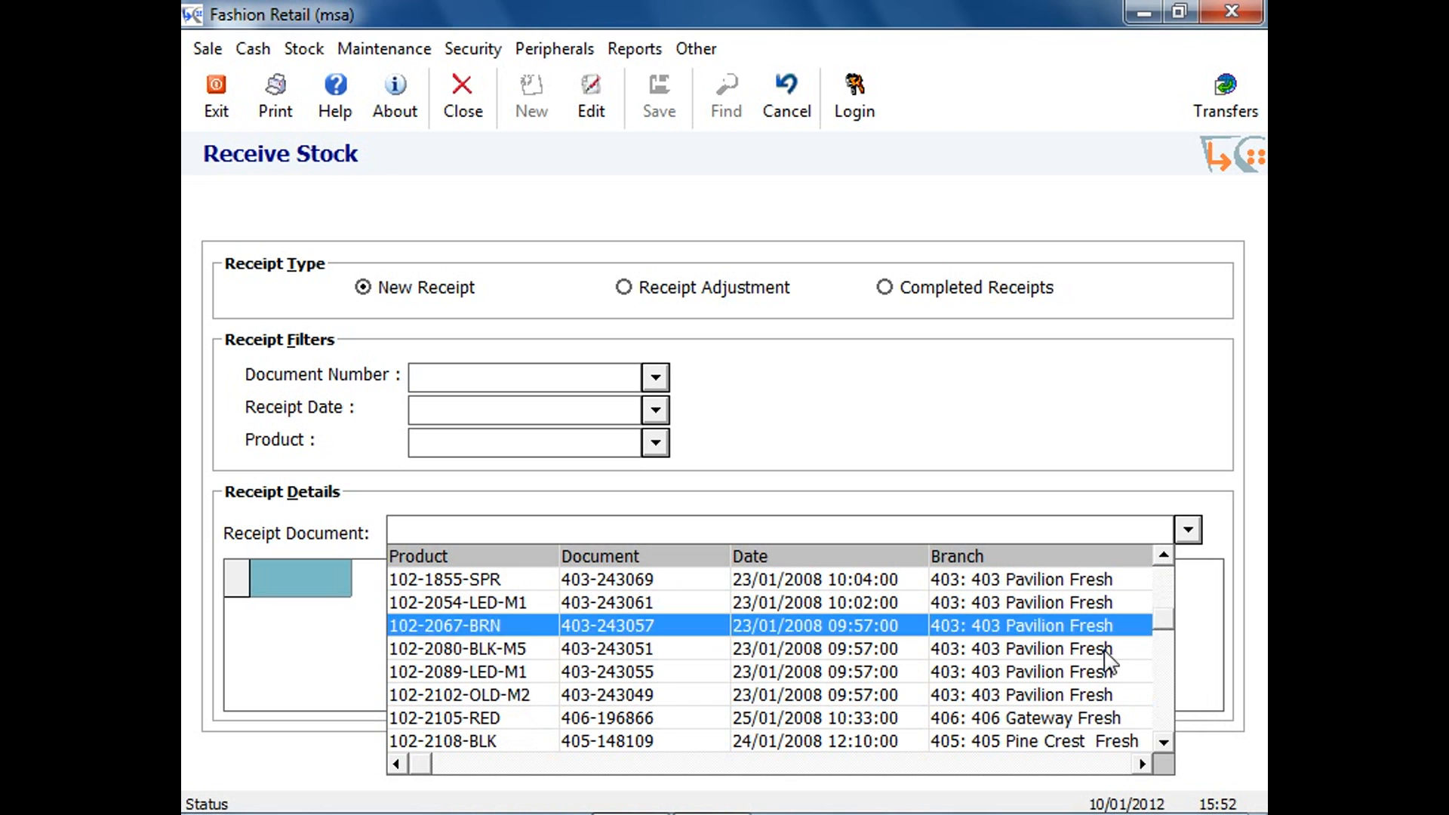
{"action": "left_click", "coordinate": [1073, 603]}
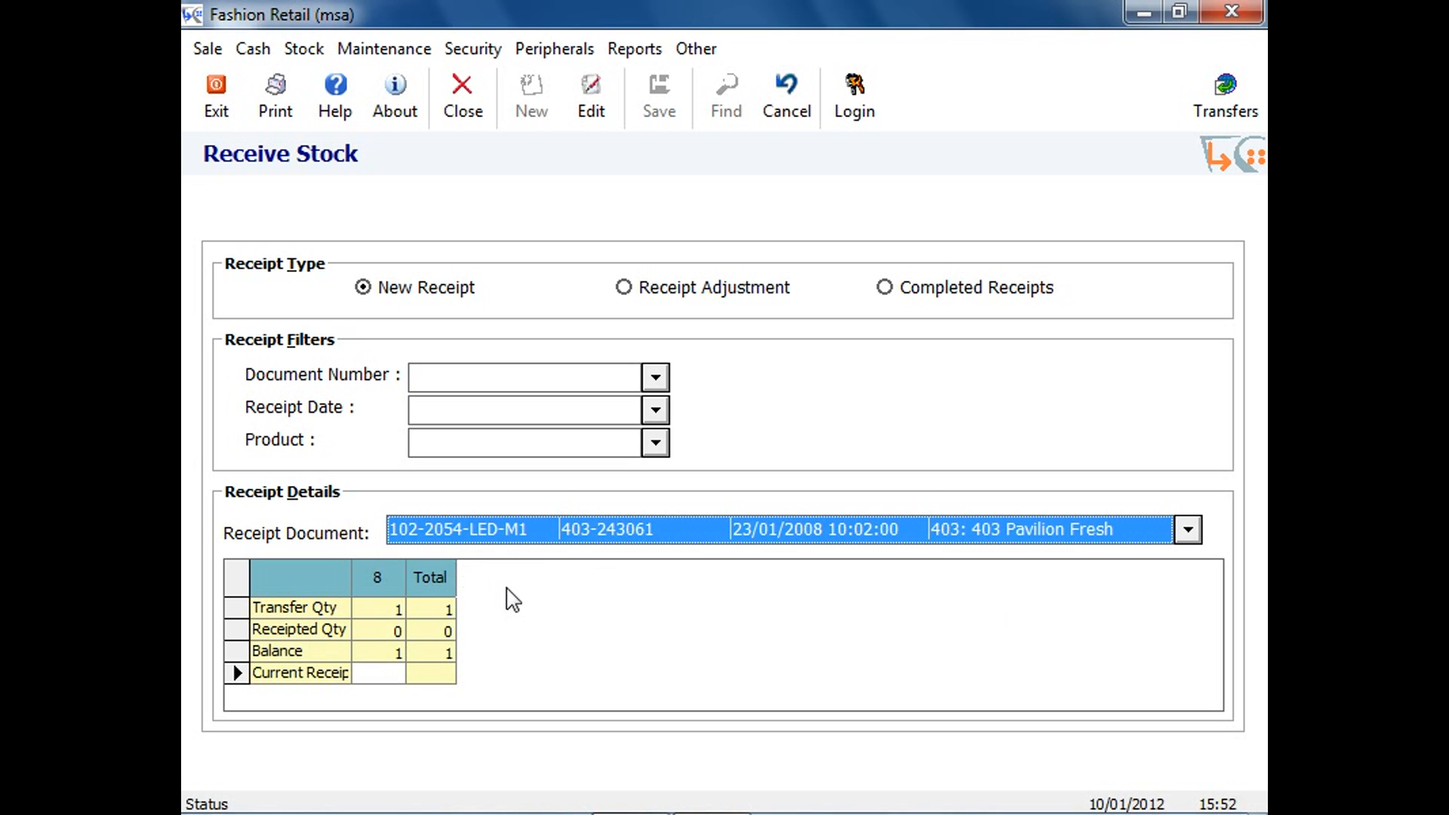
{"action": "key", "text": "ctrl+e"}
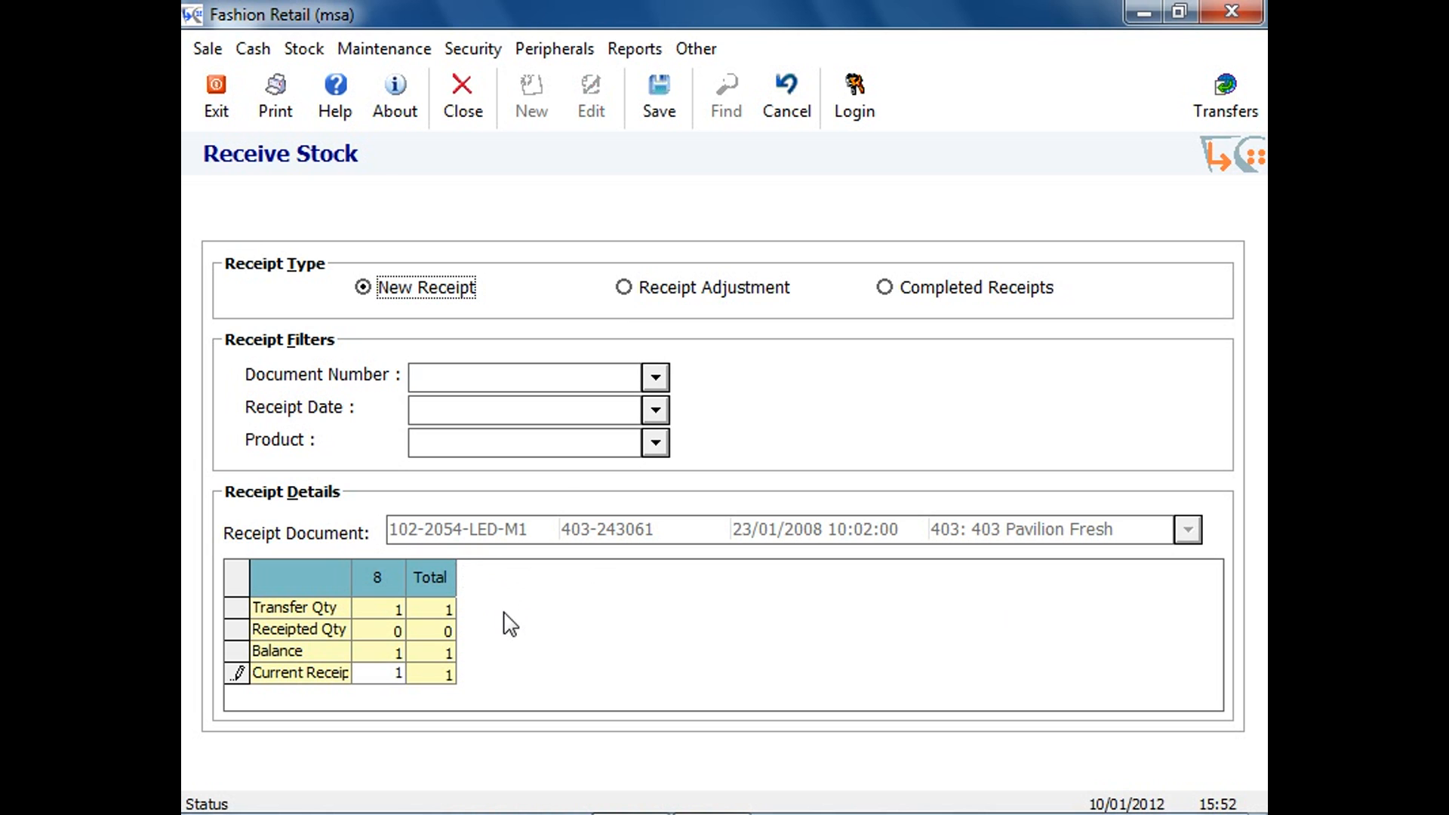
{"action": "left_click", "coordinate": [660, 99]}
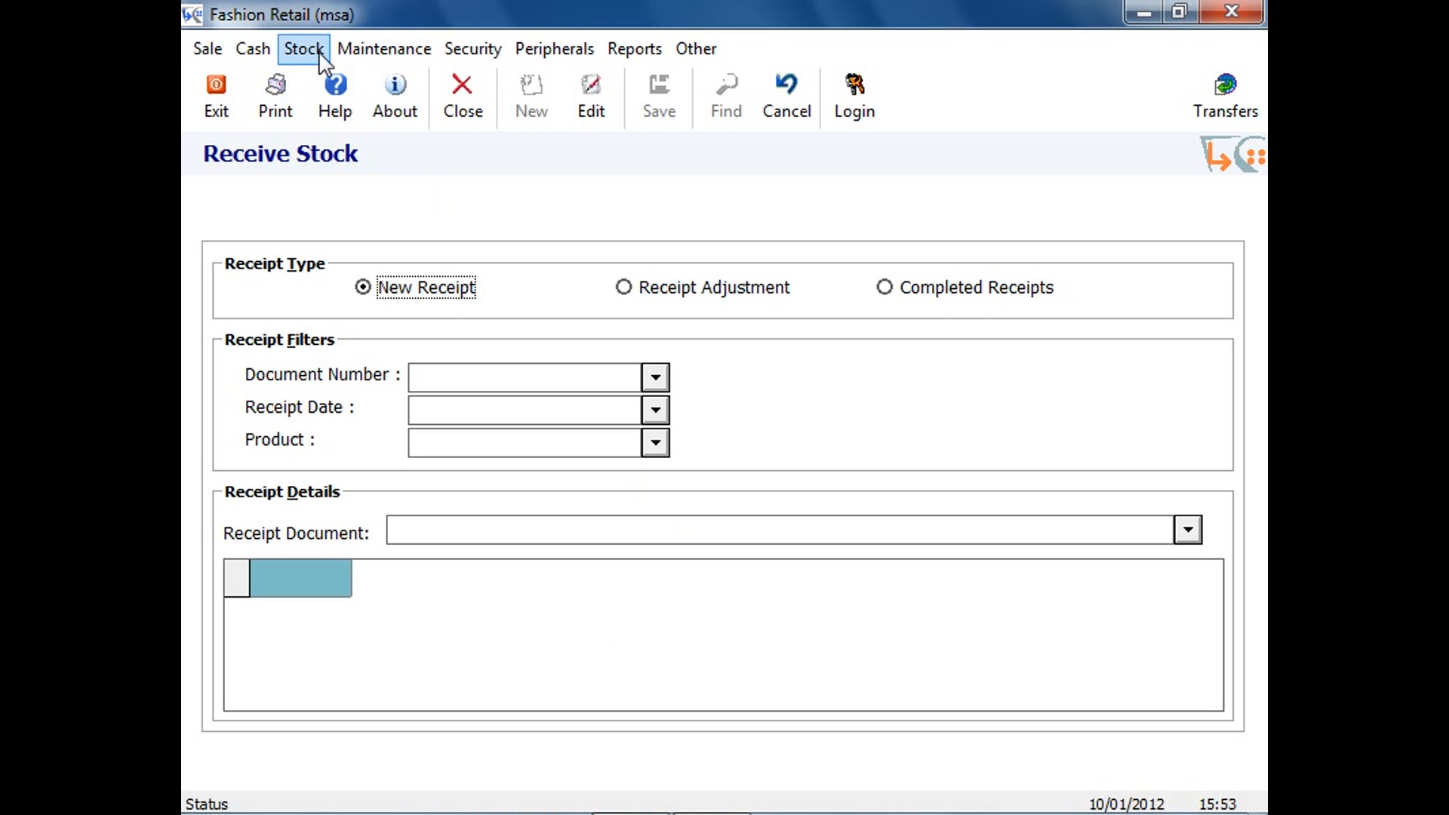
Step: Open the Adjust Stock screen and set the stock room to 21 In Store
{"action": "left_click", "coordinate": [284, 58]}
{"action": "left_click", "coordinate": [339, 88]}
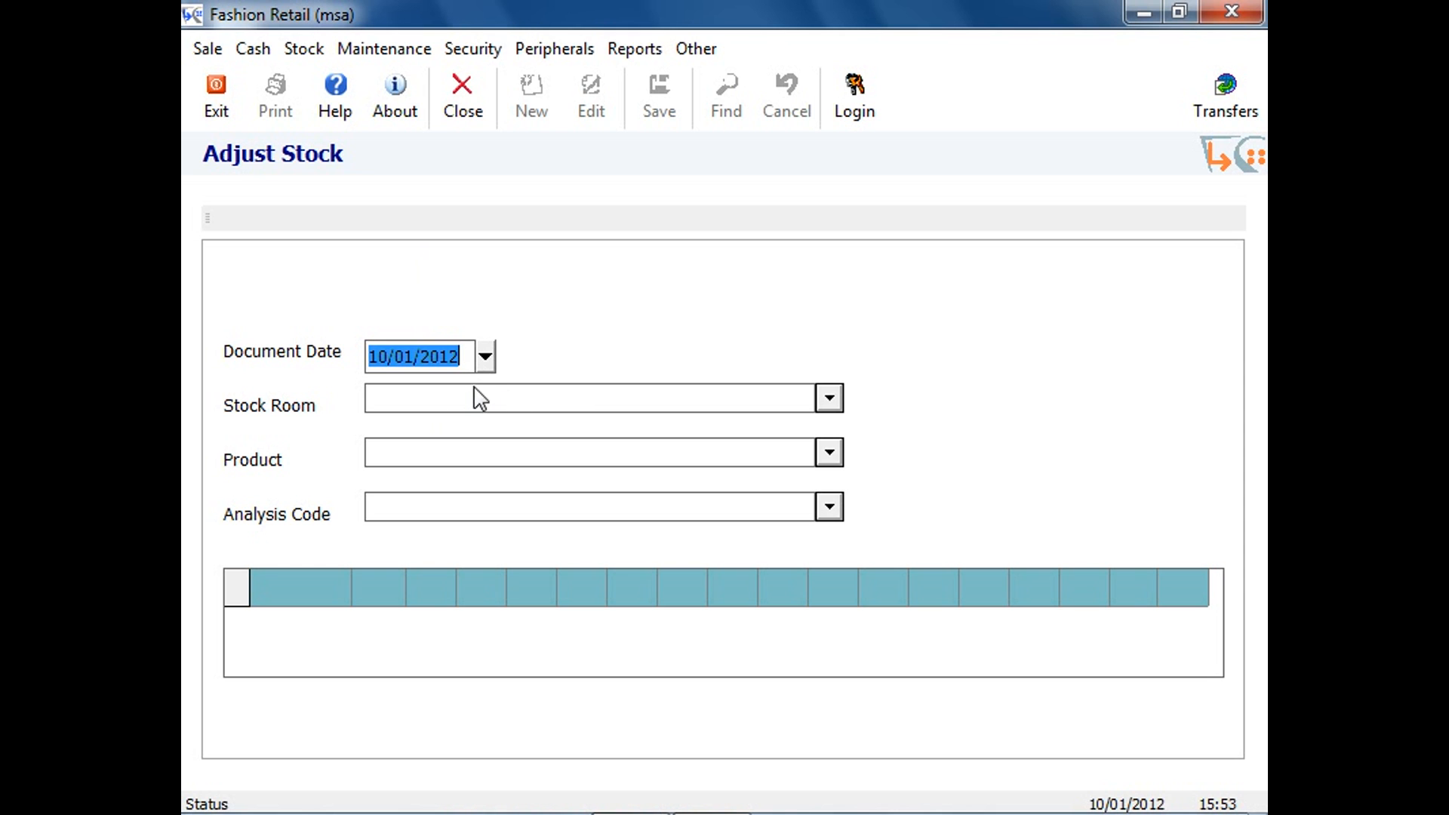
{"action": "left_click", "coordinate": [480, 412]}
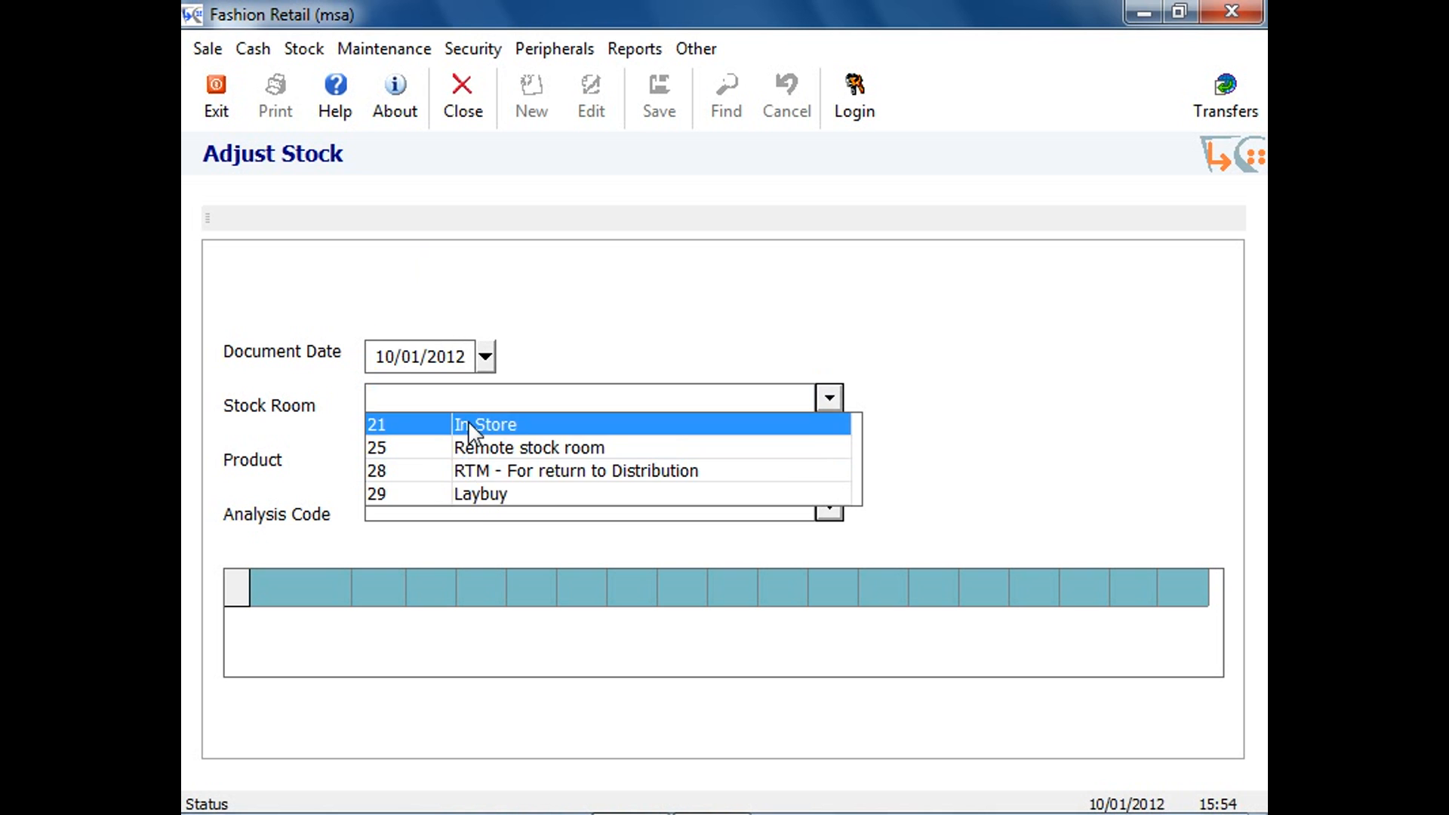
{"action": "left_click", "coordinate": [482, 419]}
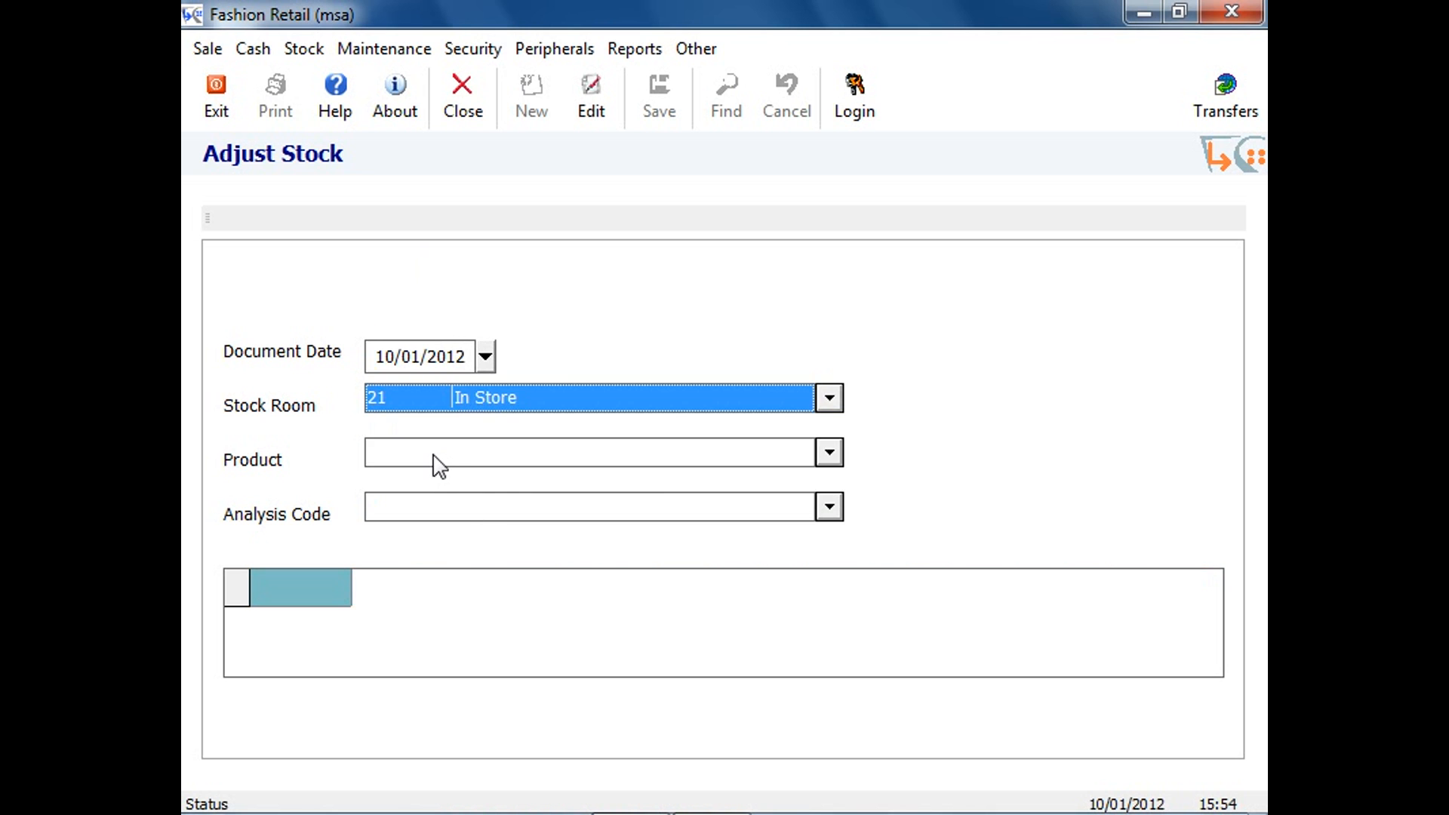
Step: Set the product to 102-1105-BLK and the analysis code to ADJ4 Size Correction
{"action": "left_click", "coordinate": [431, 457]}
{"action": "left_click", "coordinate": [482, 452]}
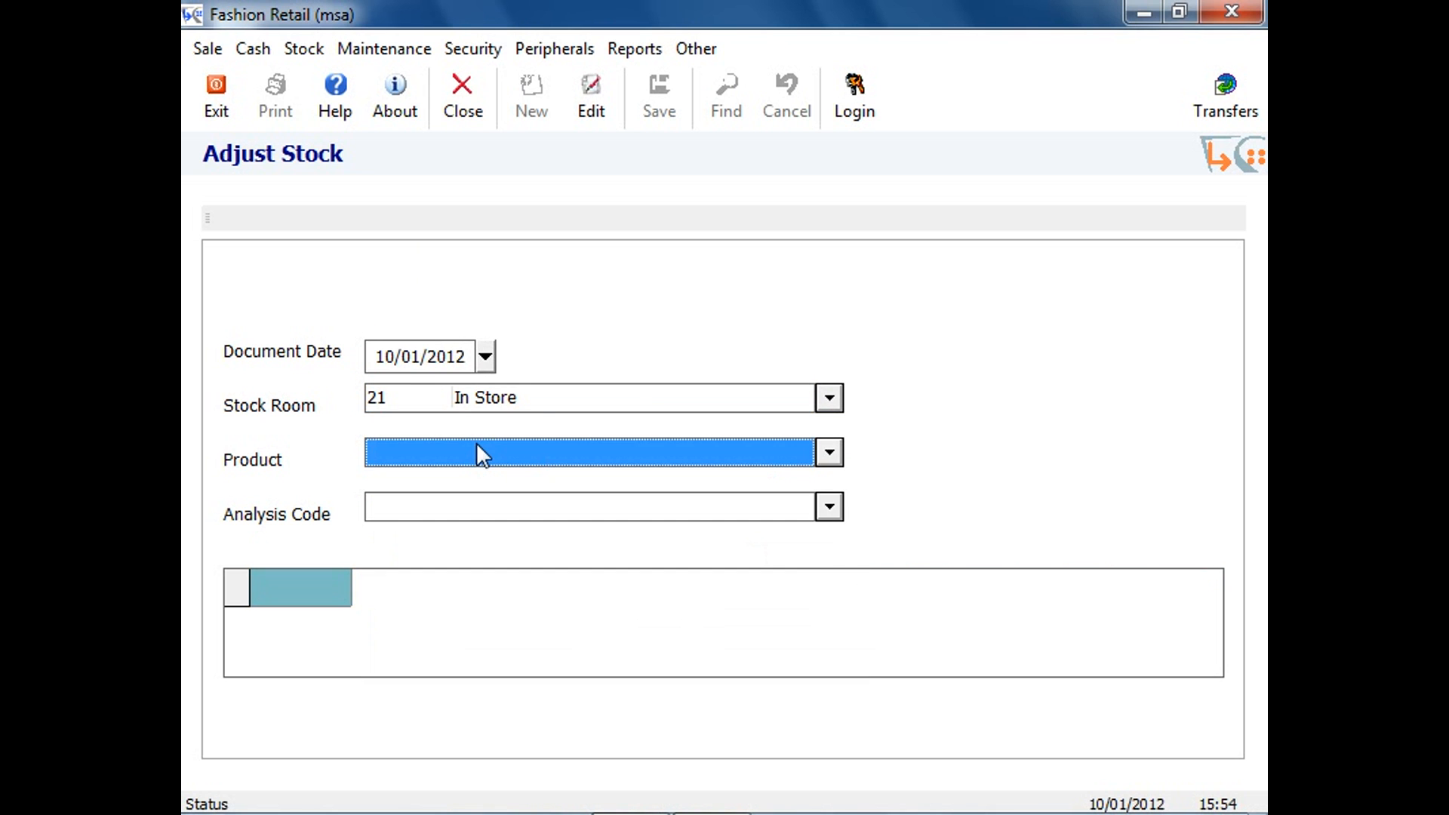
{"action": "left_click", "coordinate": [473, 447]}
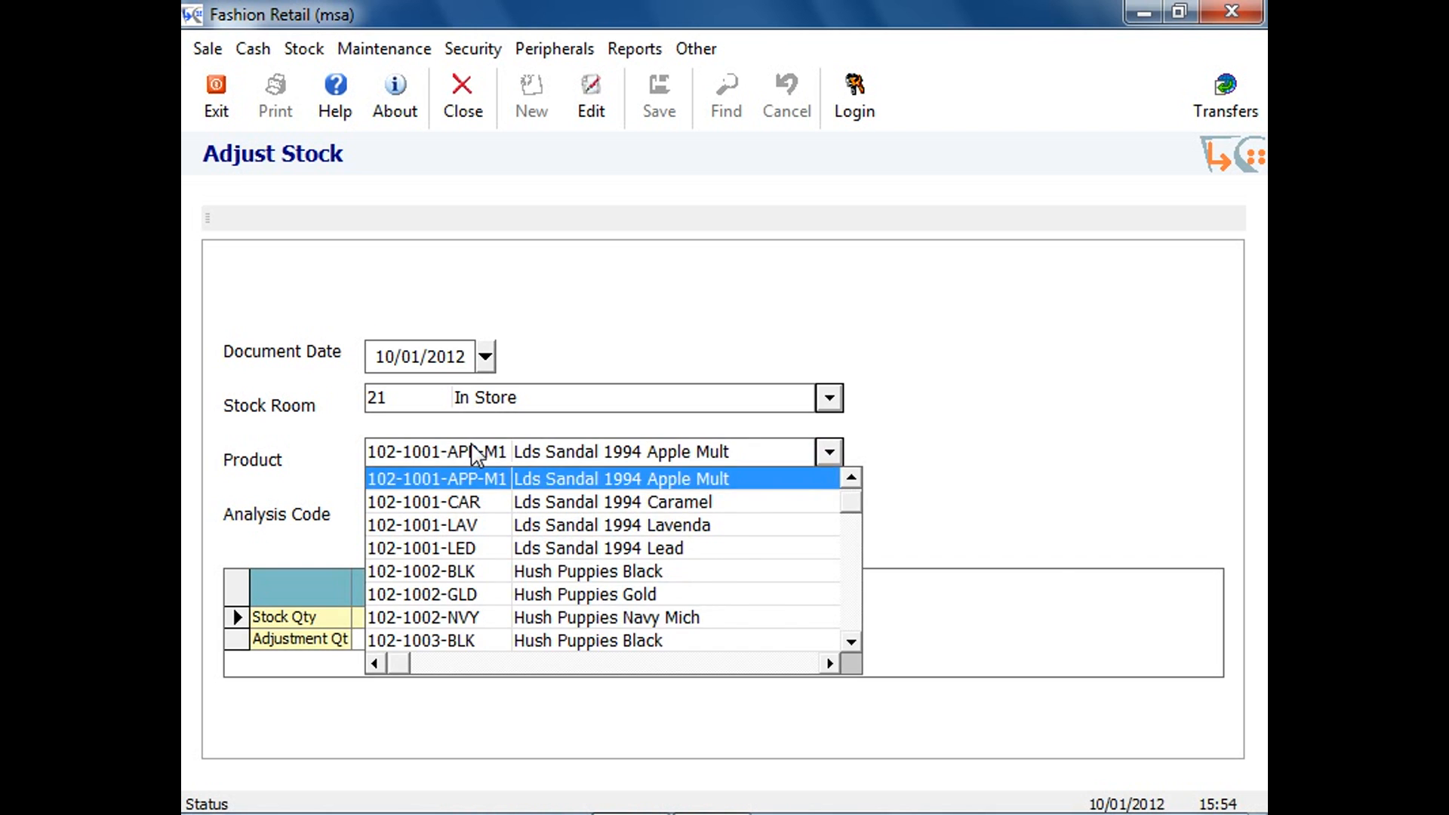
{"action": "type", "text": "5"}
{"action": "key", "text": "Return"}
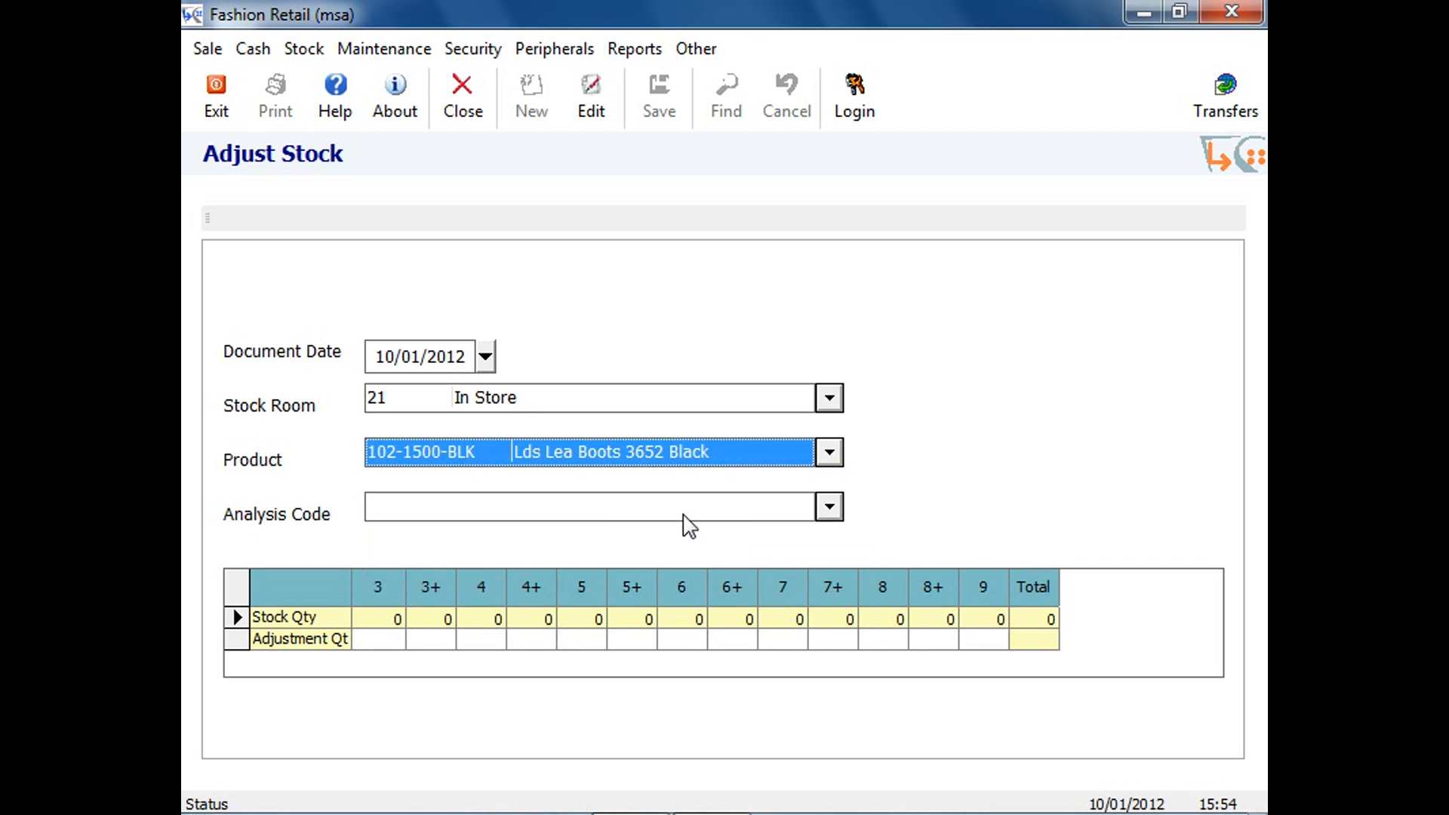
{"action": "type", "text": "1"}
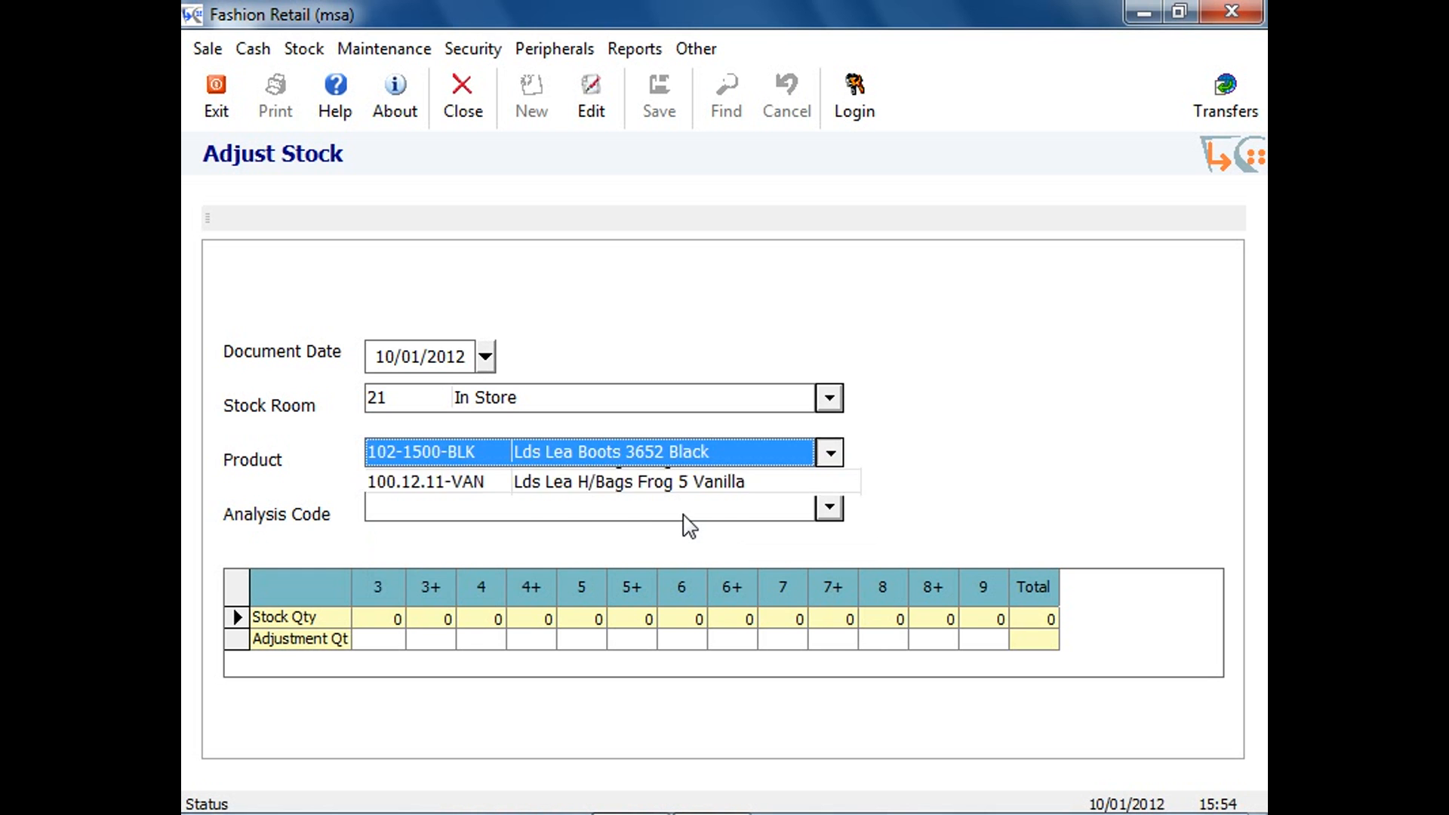
{"action": "type", "text": "02-1105"}
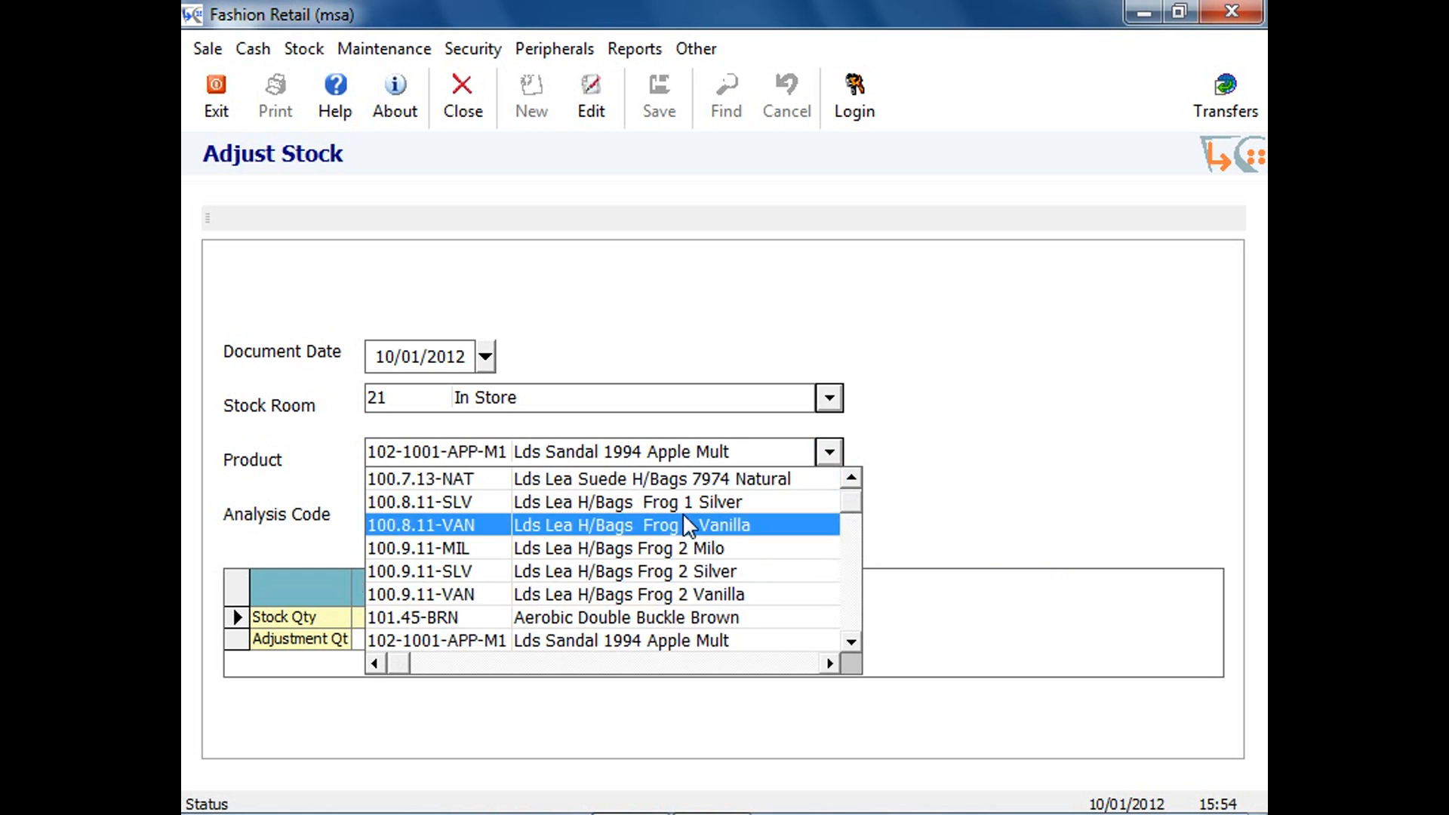
{"action": "type", "text": "-blk"}
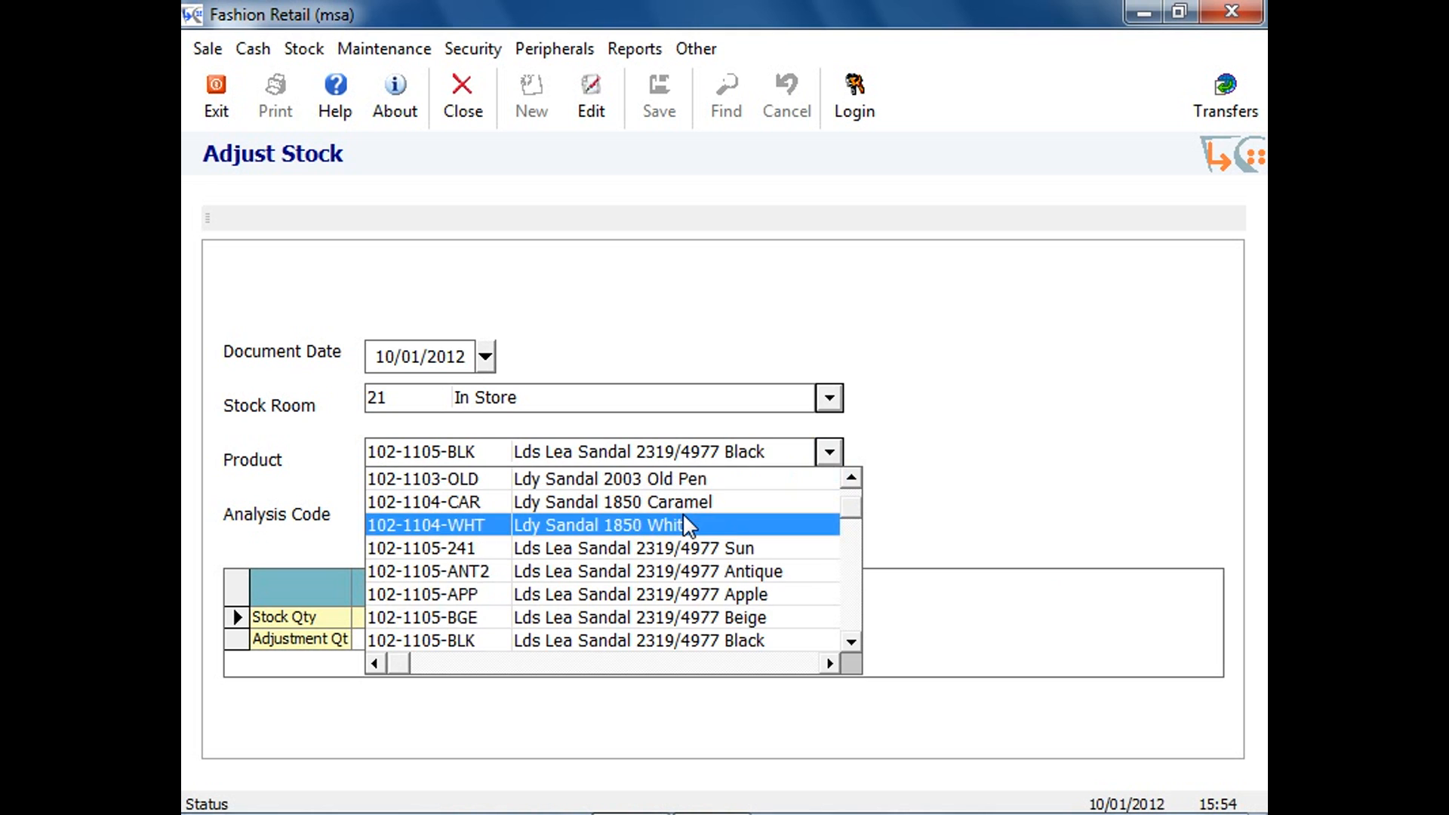
{"action": "left_click", "coordinate": [481, 640]}
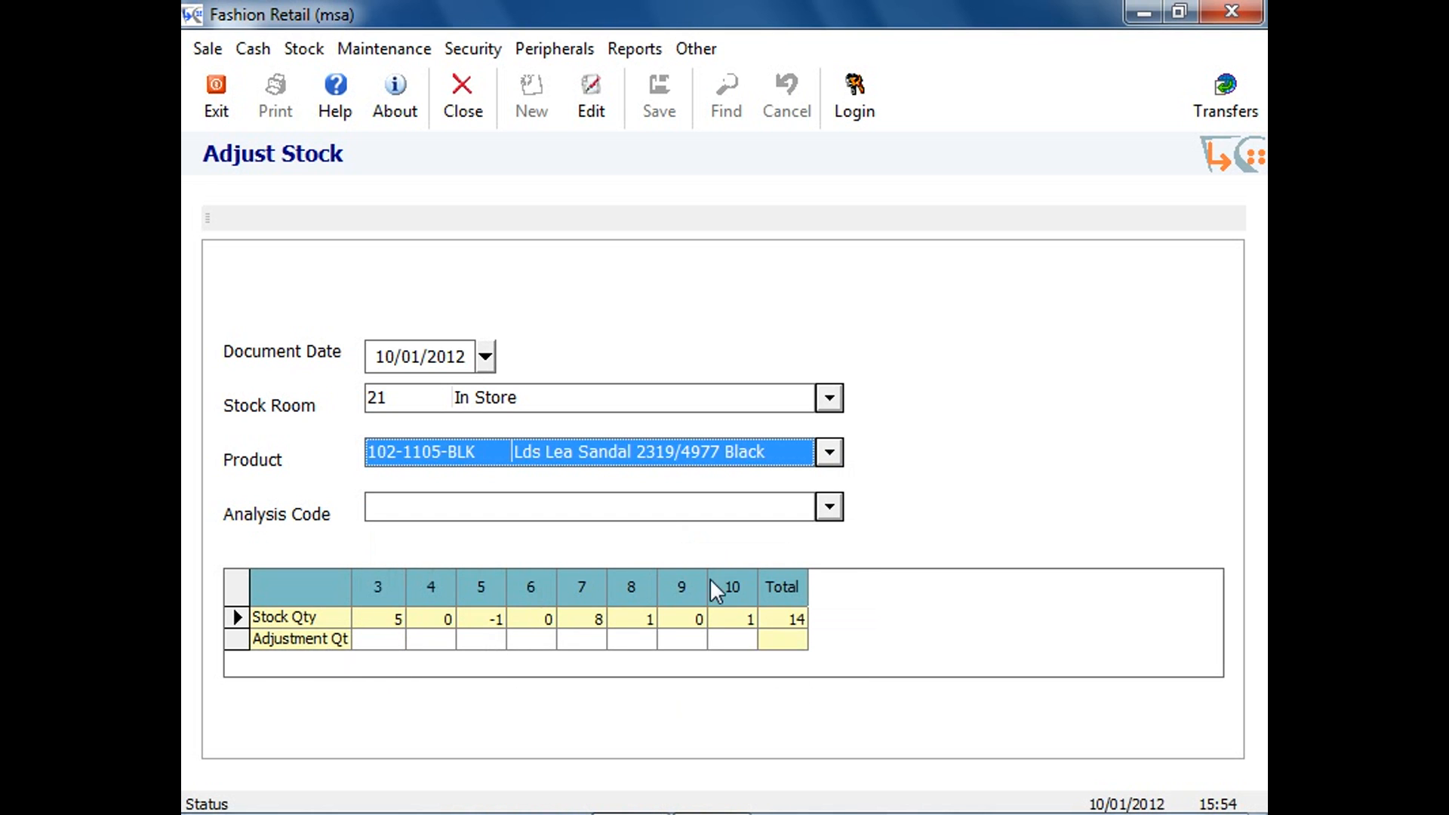
{"action": "left_click", "coordinate": [532, 504]}
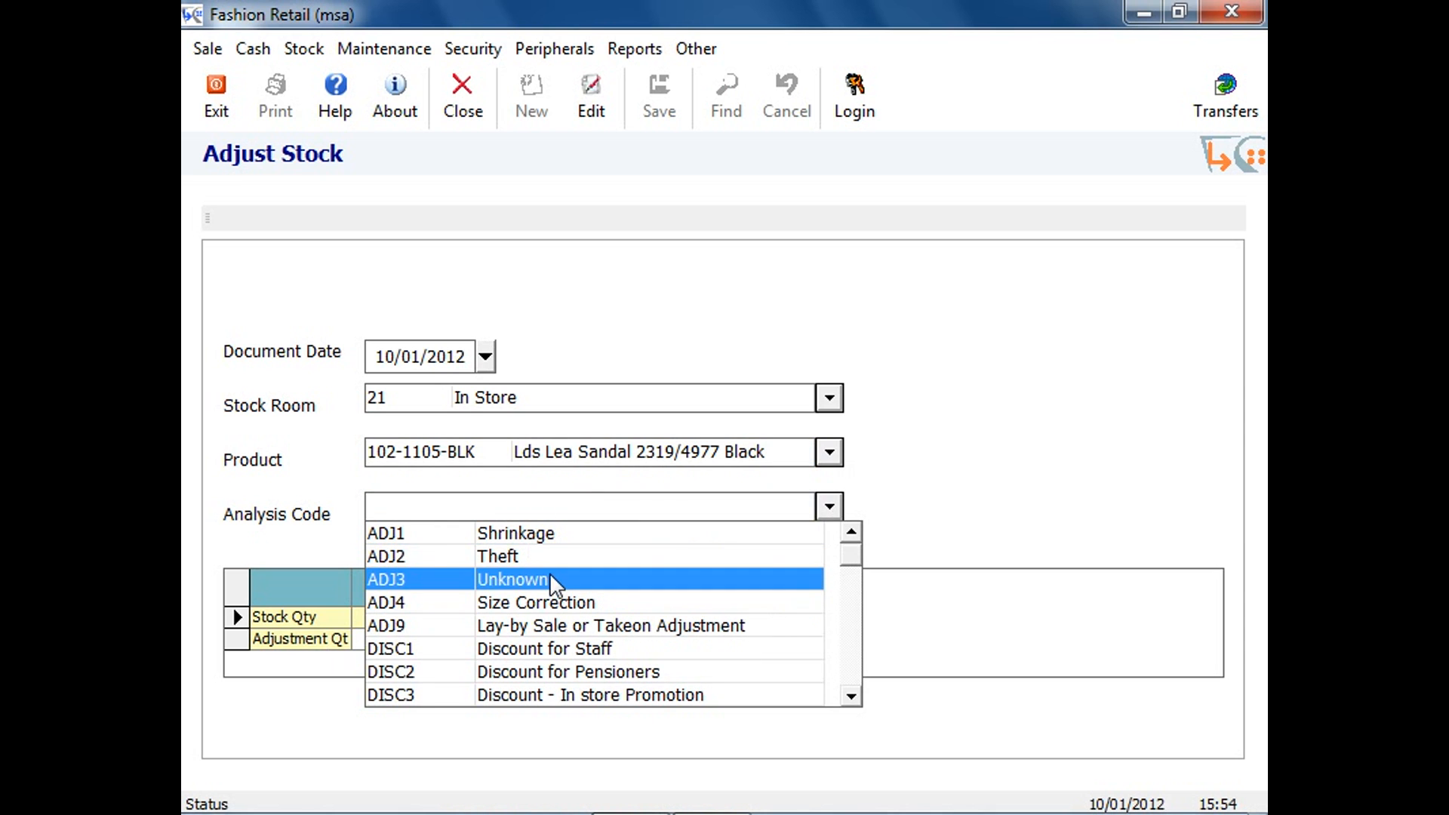
{"action": "left_click", "coordinate": [537, 601]}
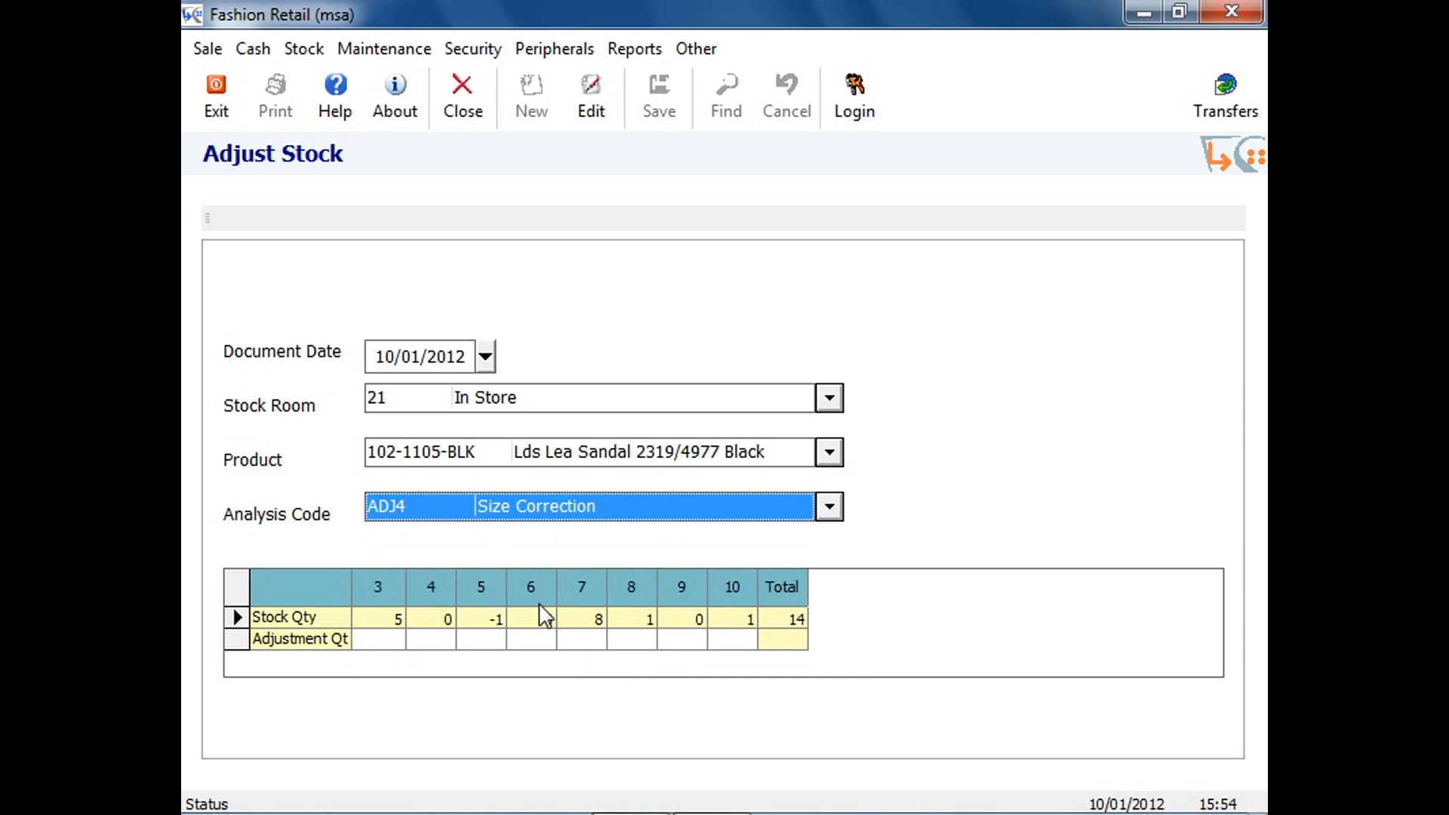
Step: Enter and save adjustments that bring stock to 4 in size 3, 1 in size 5, 7 in size 7, 0 in size 8 and 1 in size 9
{"action": "left_click", "coordinate": [385, 638]}
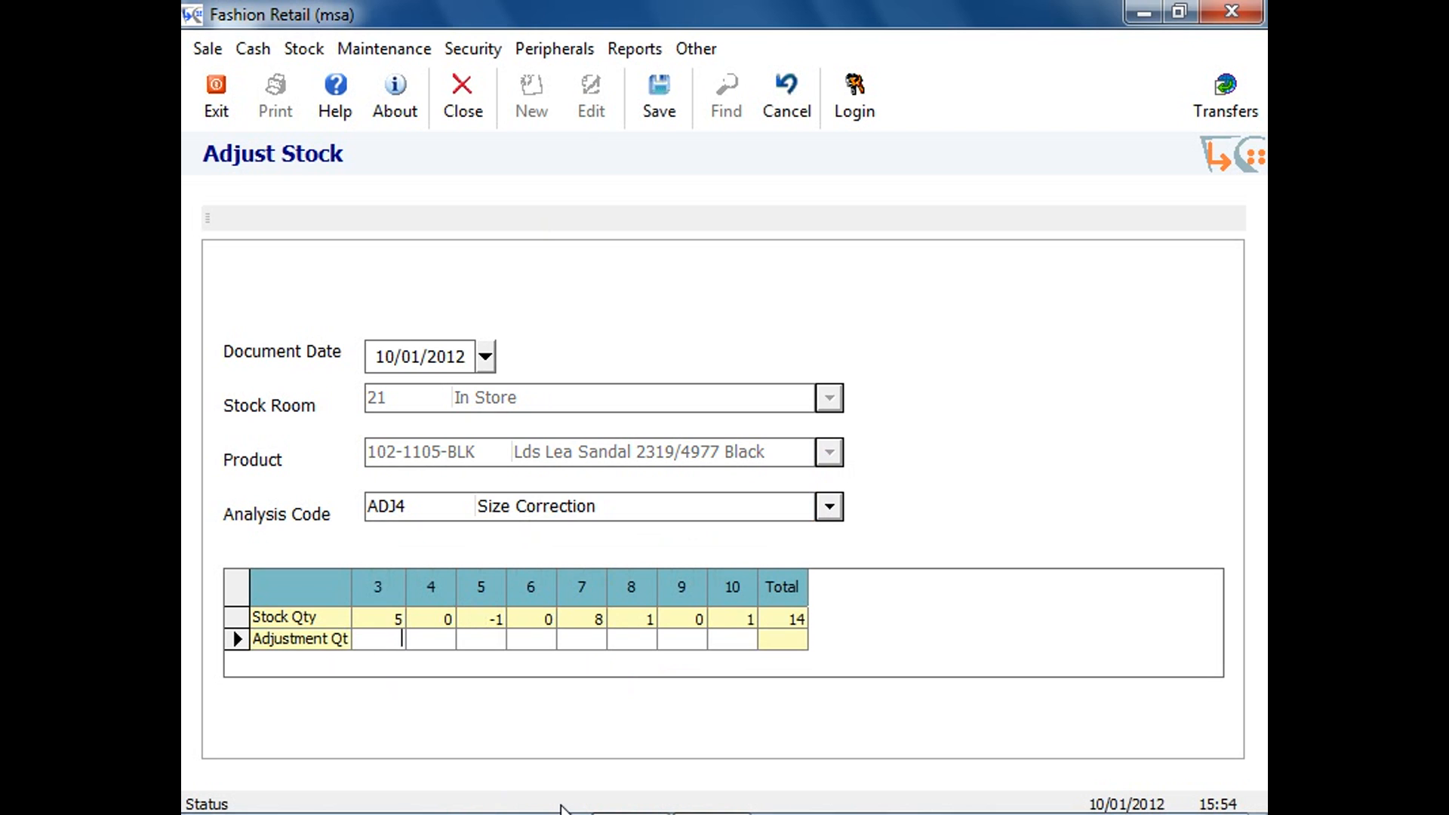
{"action": "type", "text": "4"}
{"action": "key", "text": "Tab"}
{"action": "key", "text": "Tab"}
{"action": "key", "text": "Tab"}
{"action": "key", "text": "Tab"}
{"action": "key", "text": "Tab"}
{"action": "type", "text": "1"}
{"action": "key", "text": "Tab"}
{"action": "left_click", "coordinate": [654, 100]}
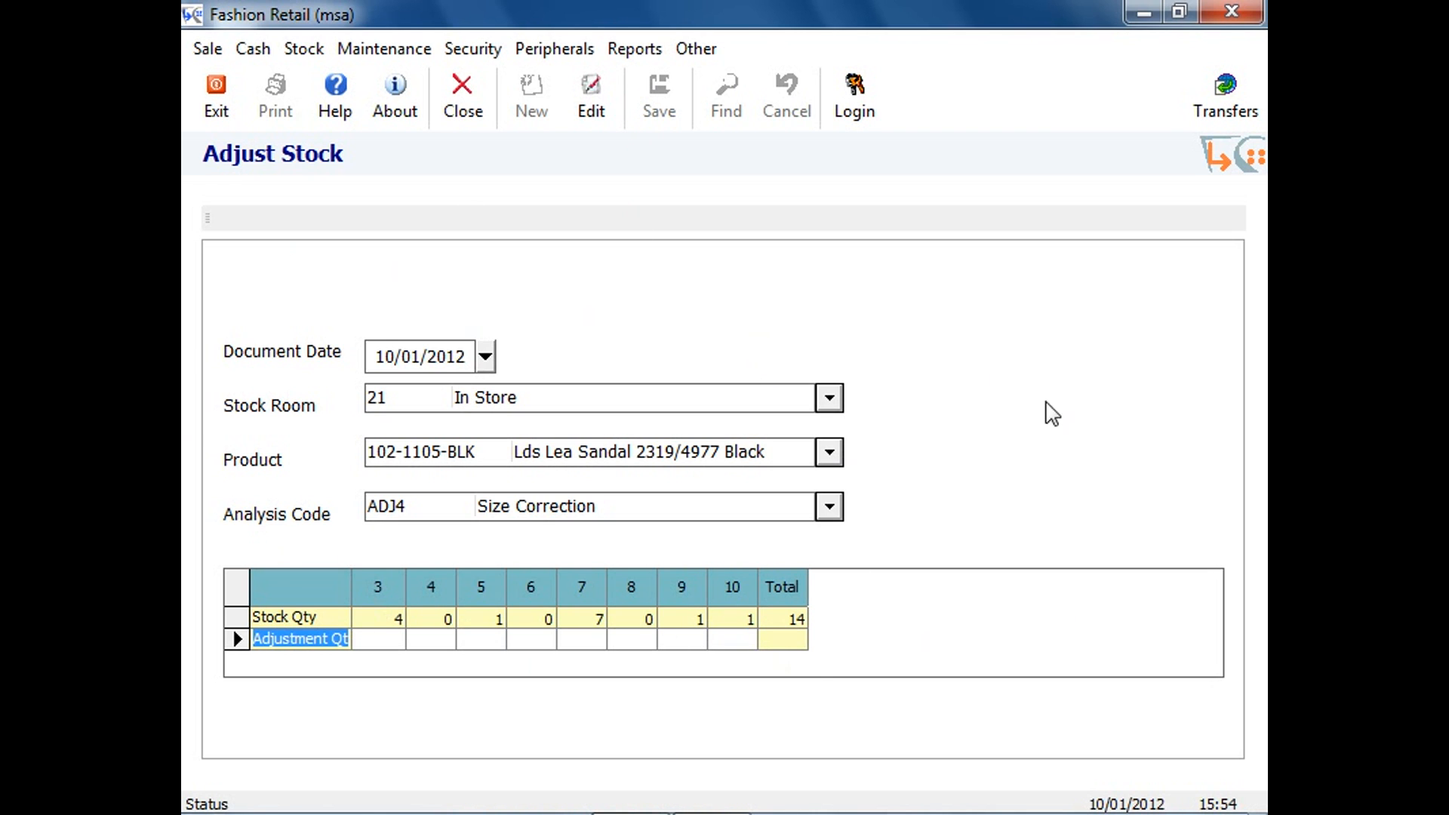
Step: Open the Transfer Stock screen and examine the branch transfer routes diagram in FK505 Retail Stock rooms & Transfers.pdf
{"action": "left_click", "coordinate": [305, 61]}
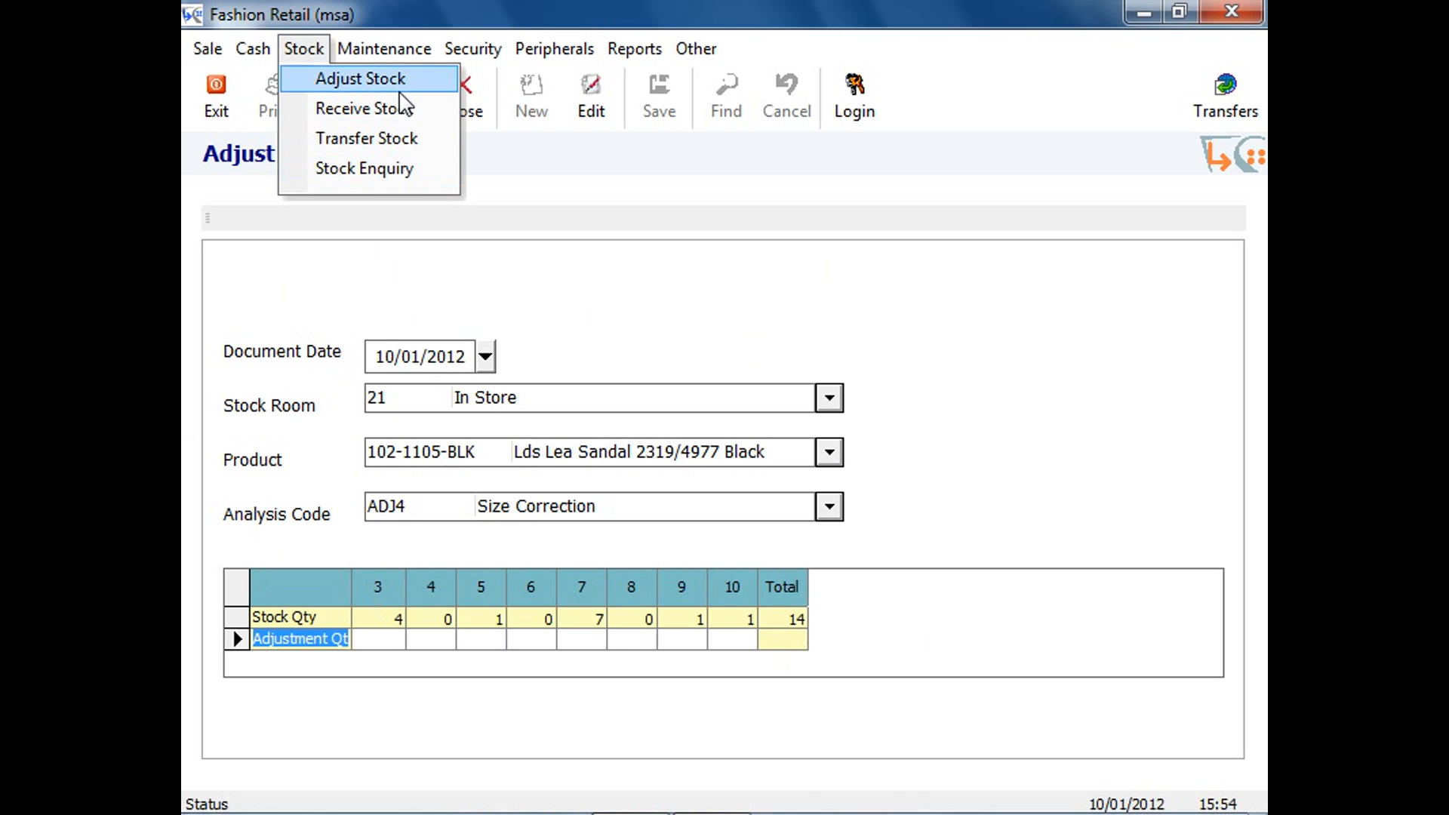
{"action": "left_click", "coordinate": [386, 139]}
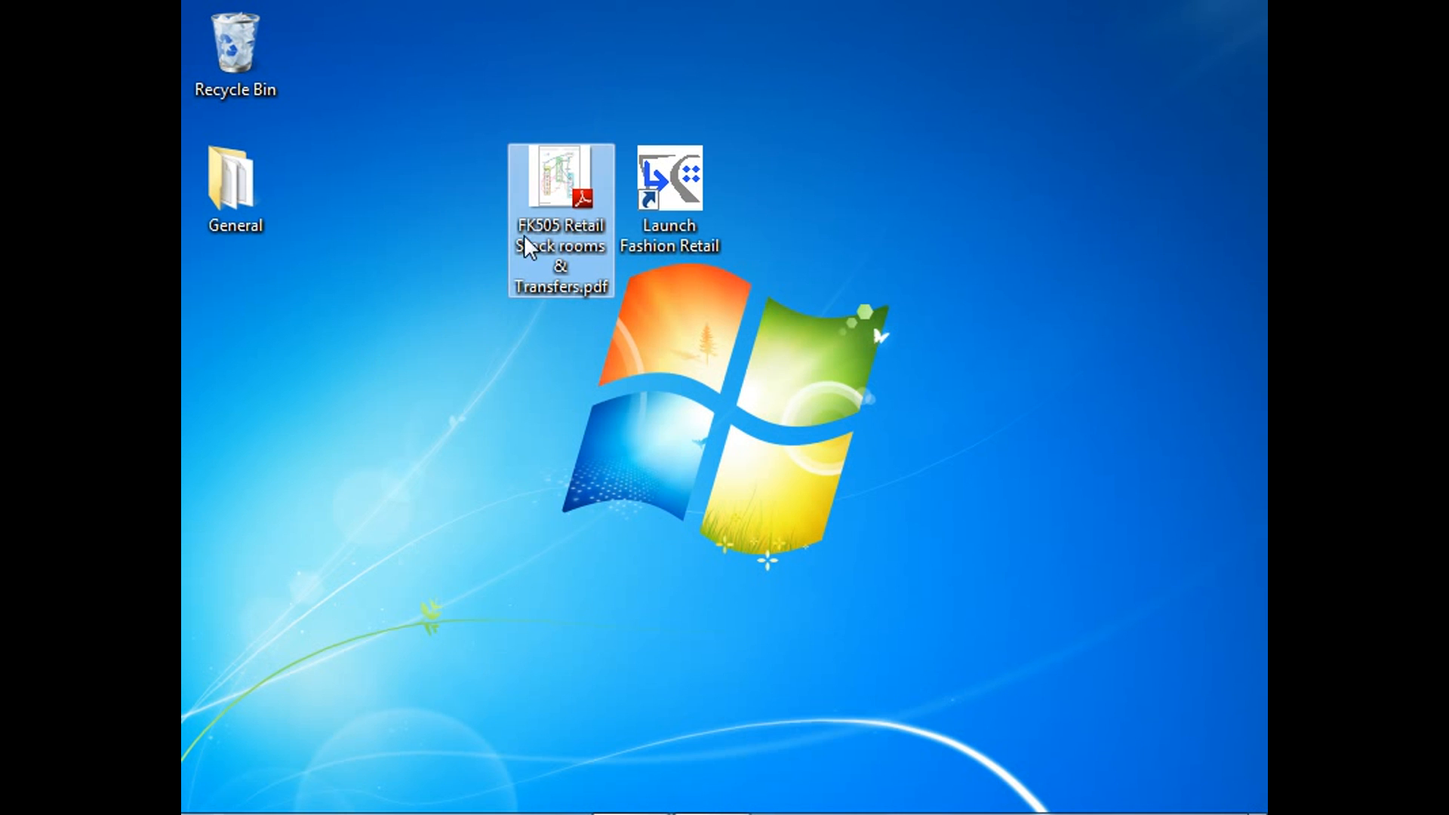
{"action": "double_click", "coordinate": [559, 199]}
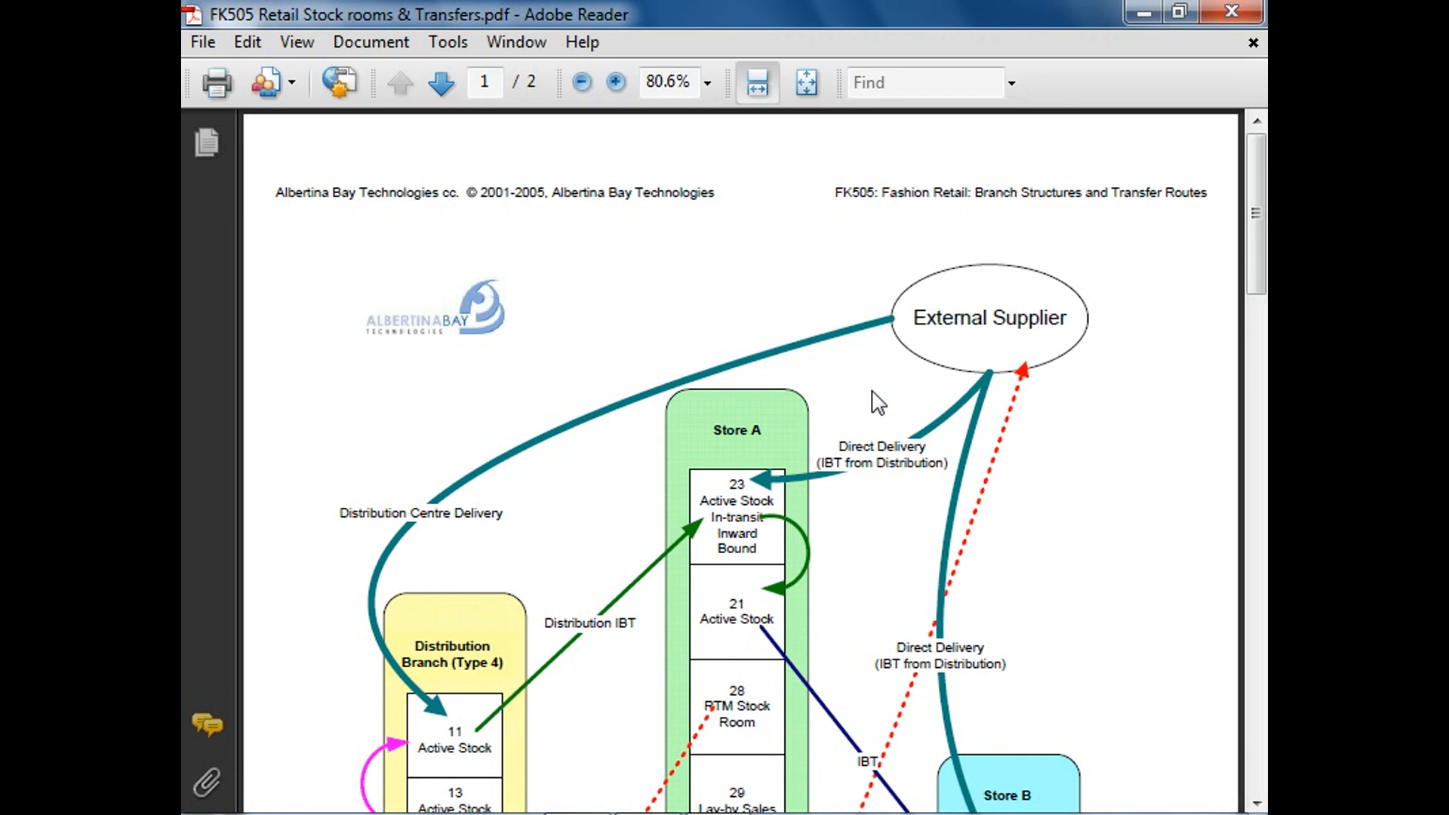
{"action": "left_click_drag", "start_coordinate": [847, 624], "coordinate": [861, 390]}
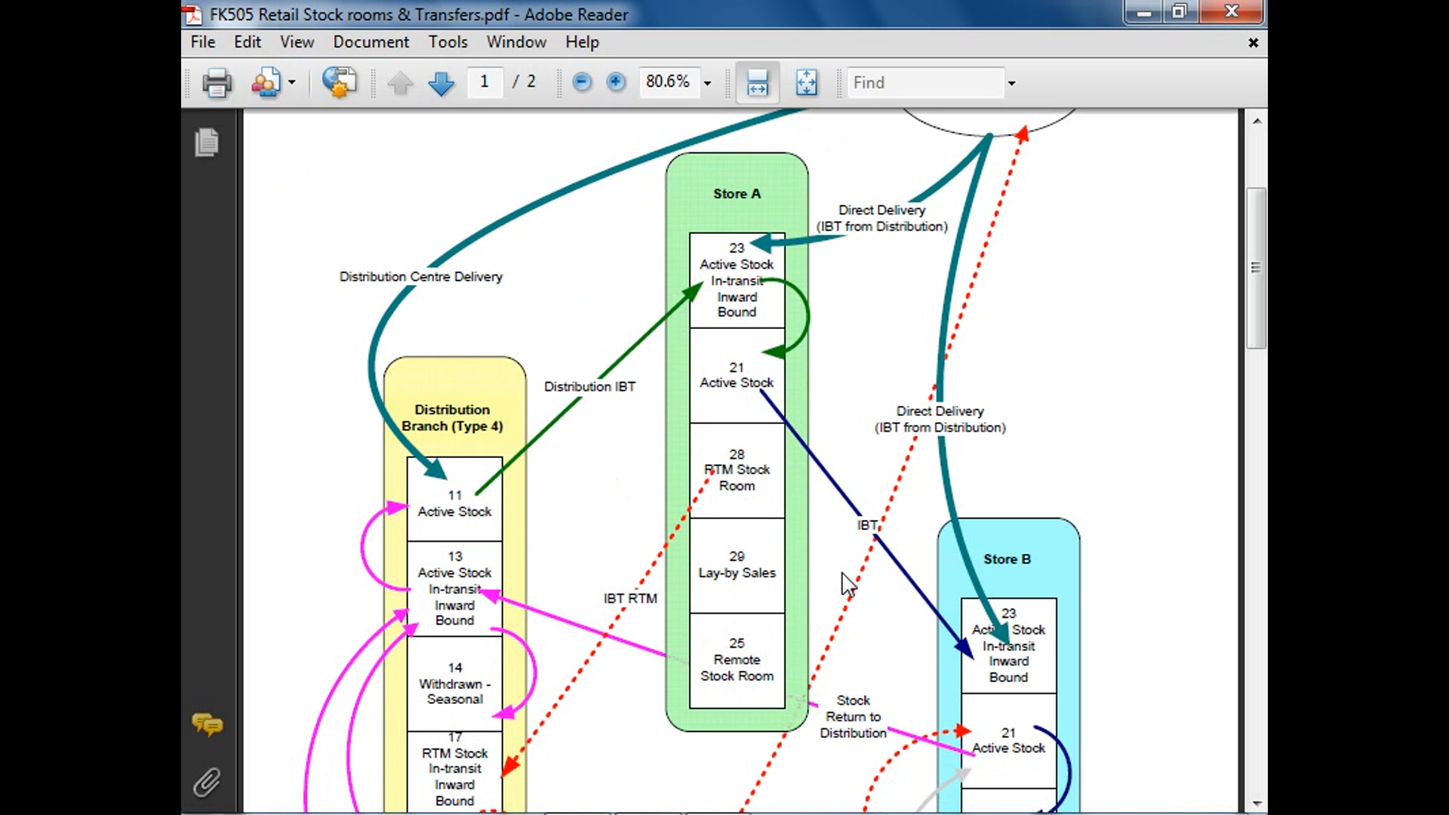
Step: Return to Fashion Retail, choose the In store to Remote internal transfer and add product 102-1105-BLK
{"action": "key", "text": "alt+Tab"}
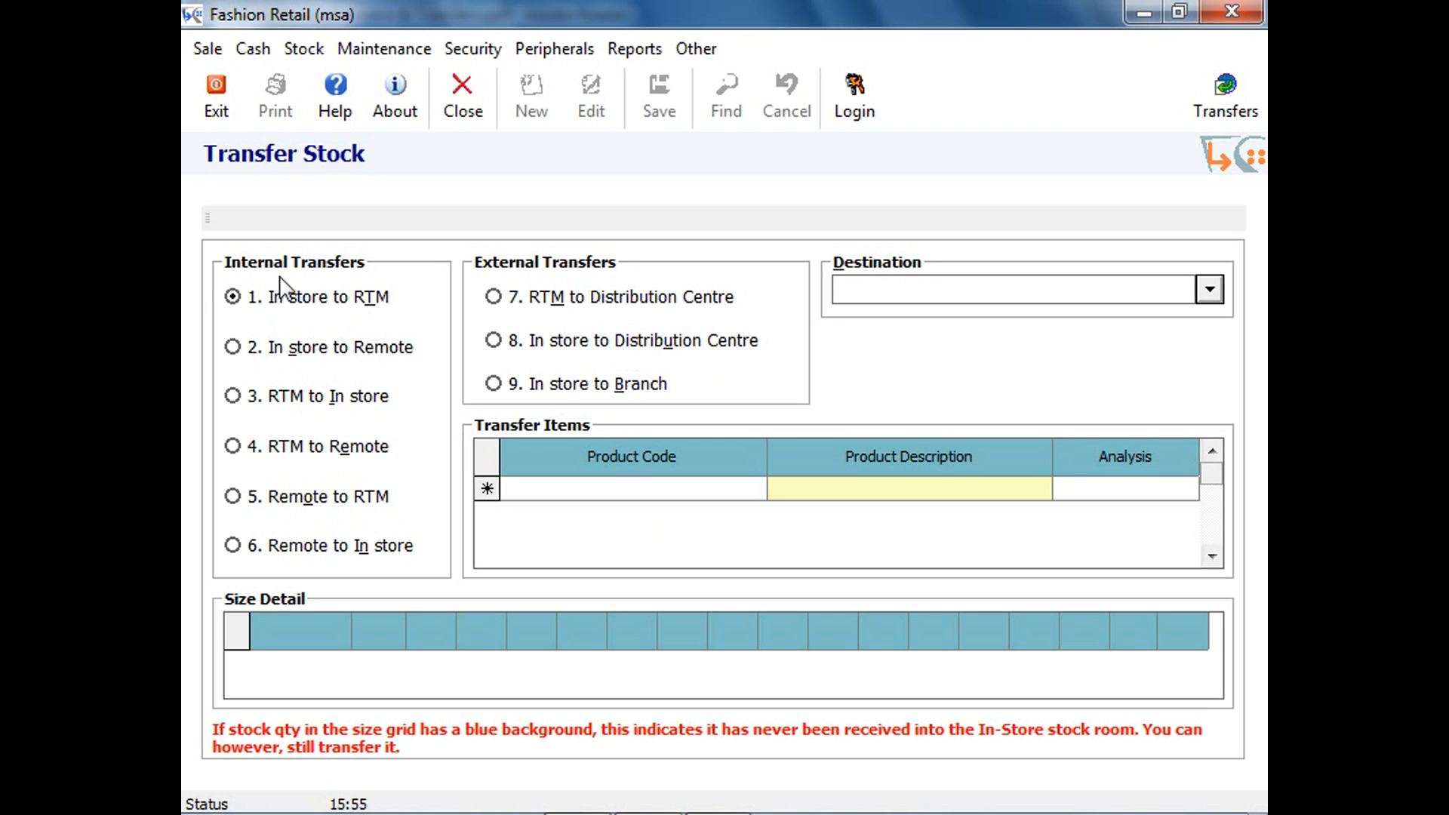
{"action": "left_click", "coordinate": [339, 348]}
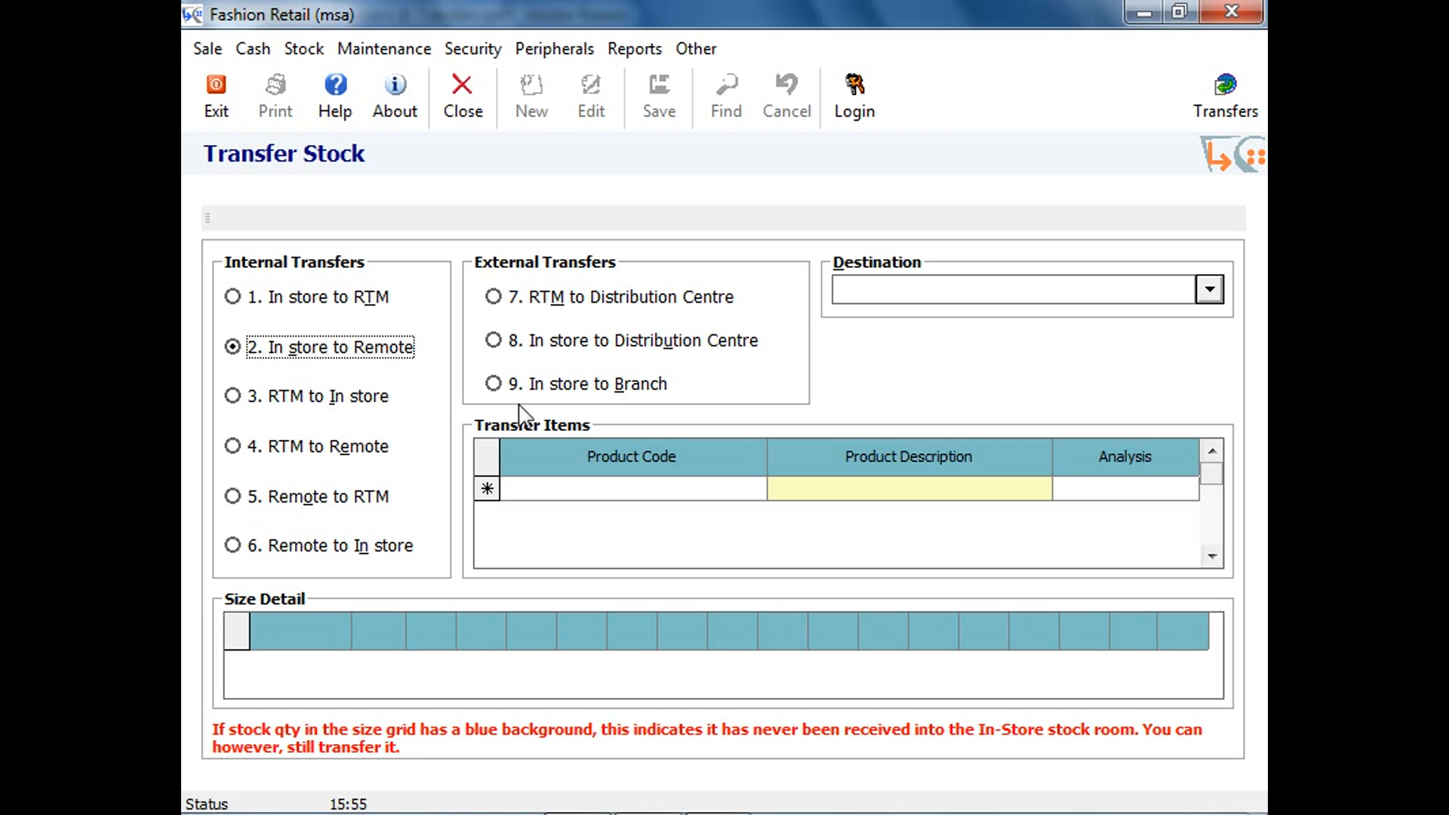
{"action": "left_click", "coordinate": [741, 498]}
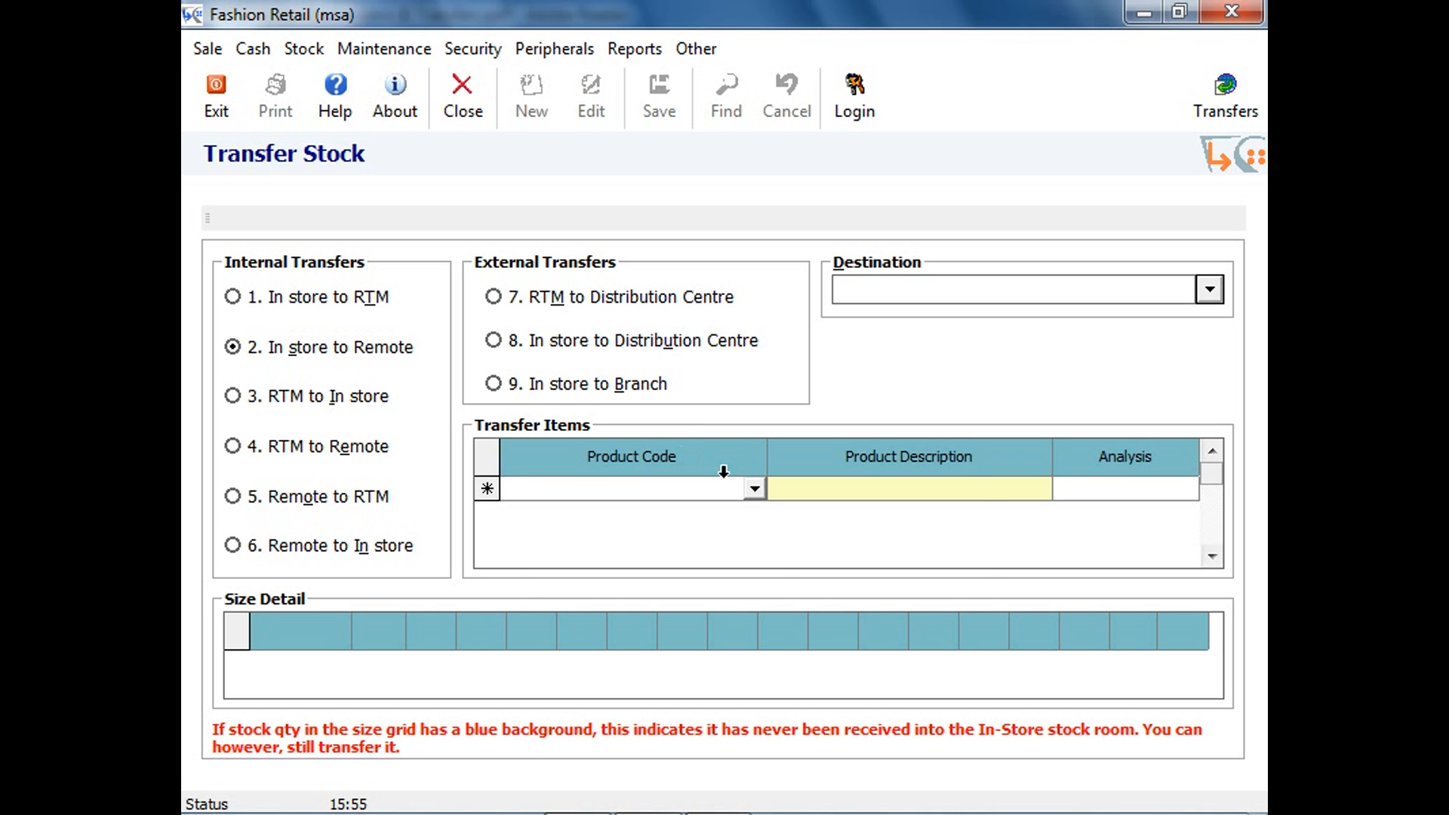
{"action": "type", "text": "102-"}
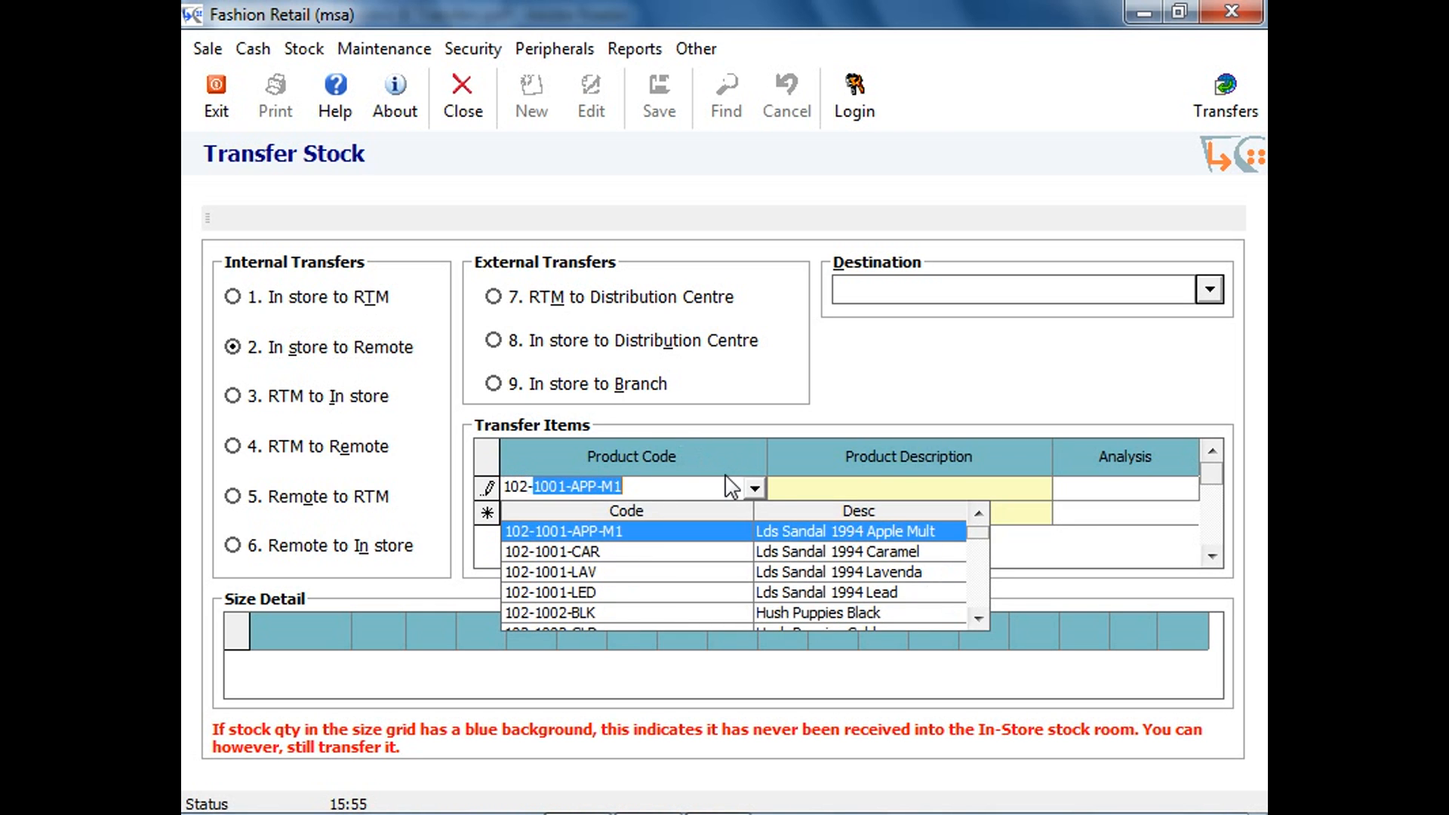
{"action": "type", "text": "1105-BLK"}
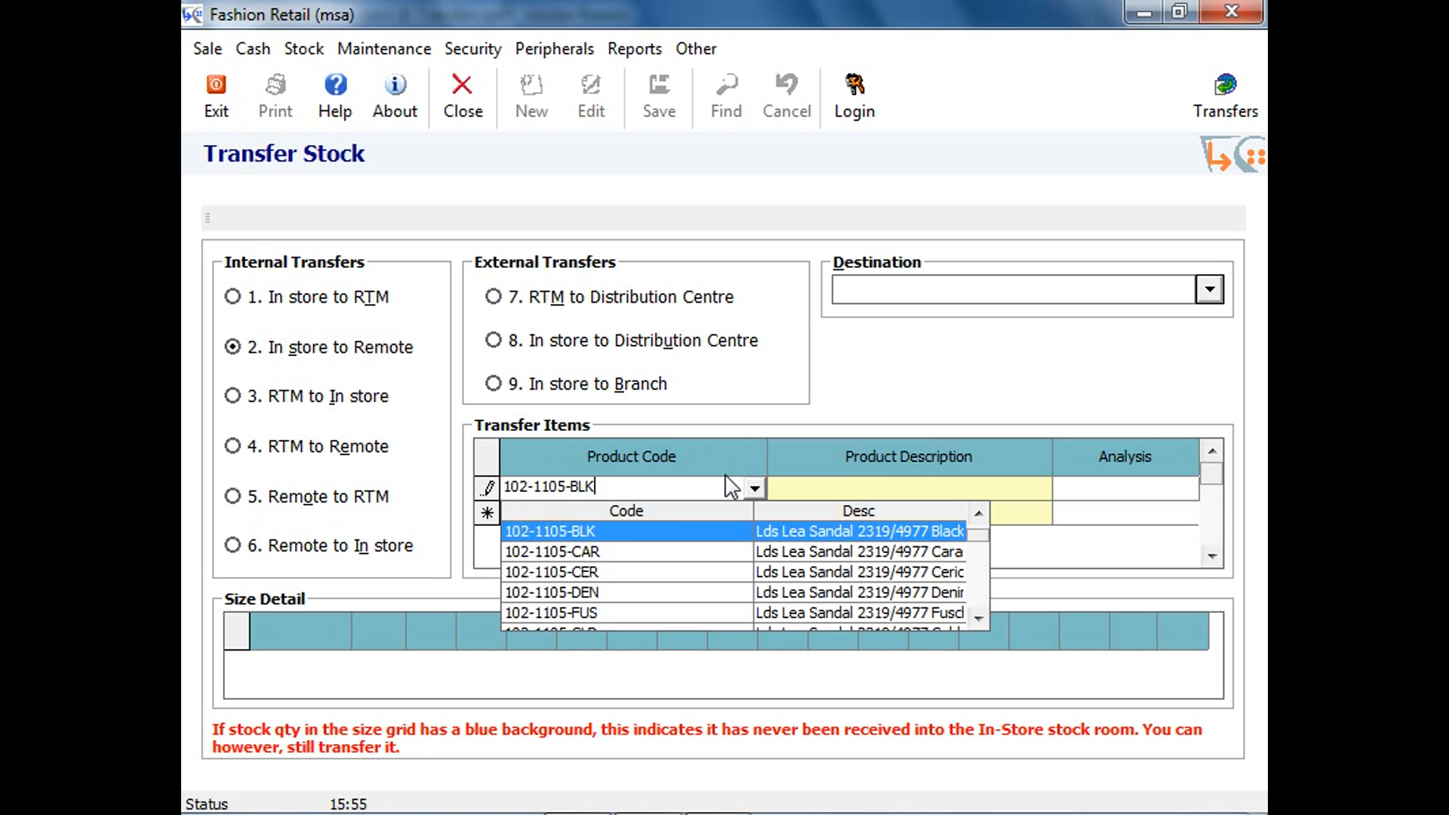
{"action": "key", "text": "Return"}
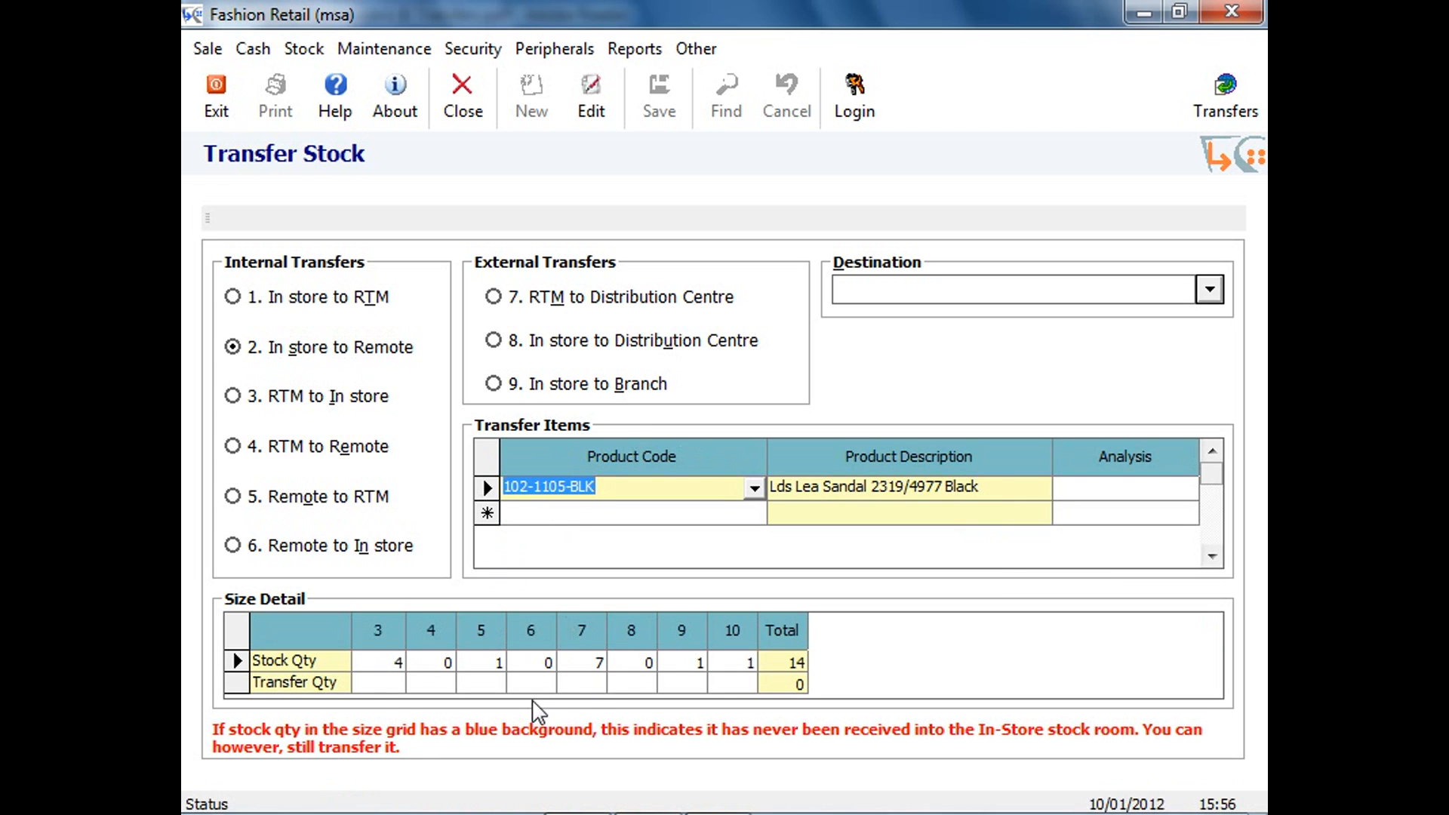
Step: Put the transfer into edit mode and add 102-1105-BGE as a second transfer item
{"action": "left_click", "coordinate": [595, 101]}
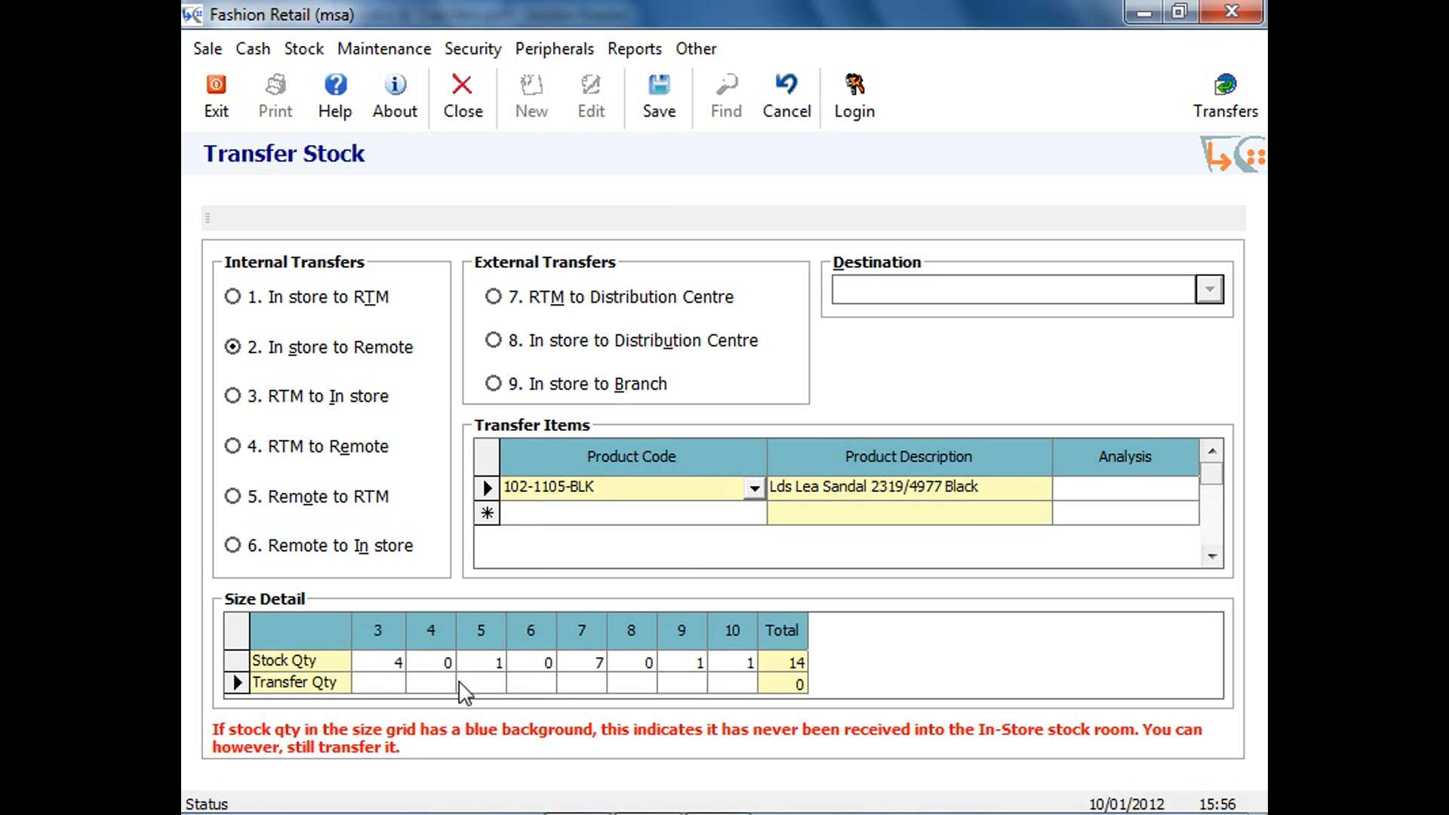
{"action": "left_click", "coordinate": [753, 516]}
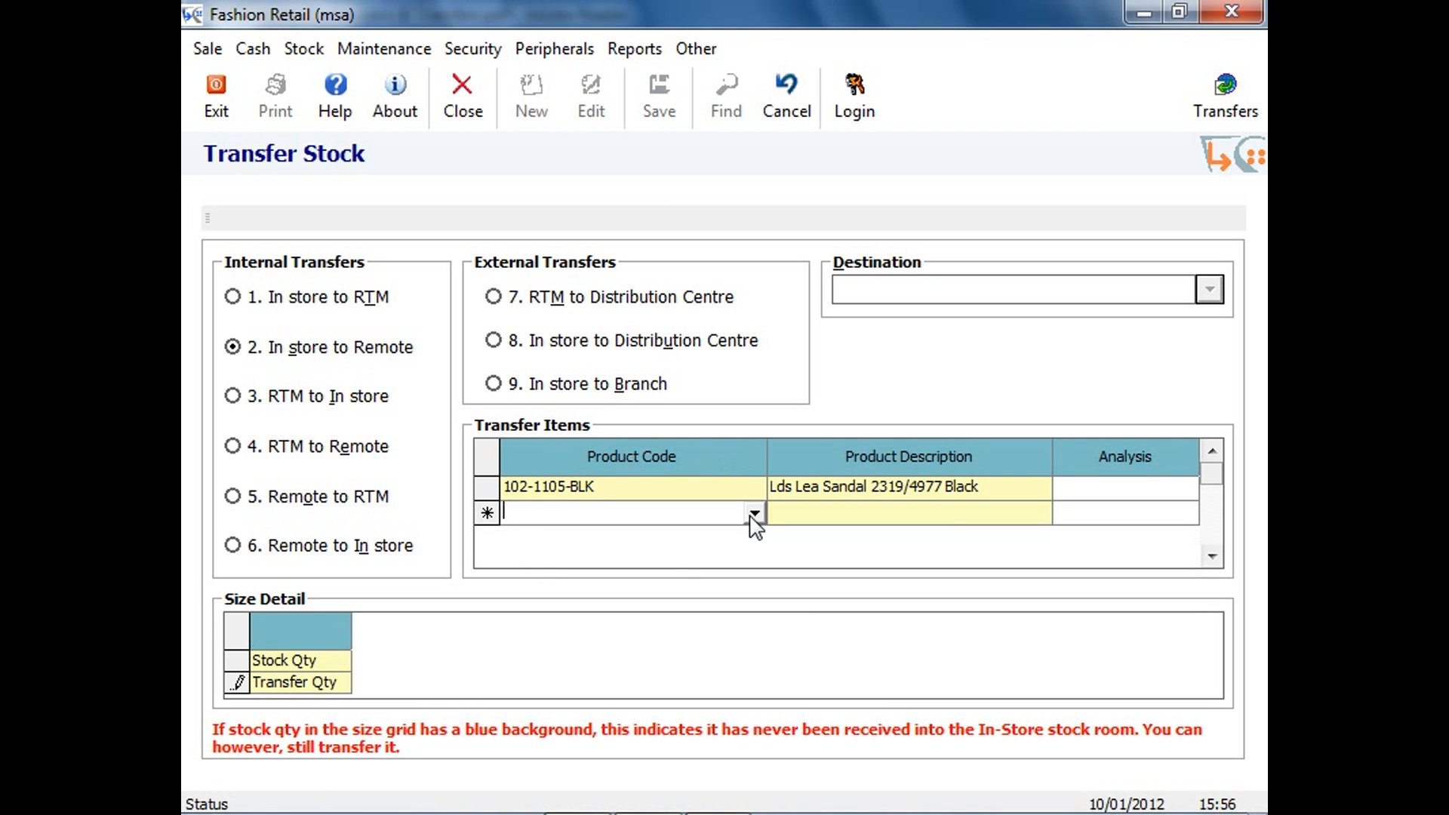
{"action": "left_click", "coordinate": [754, 513]}
{"action": "type", "text": "102"}
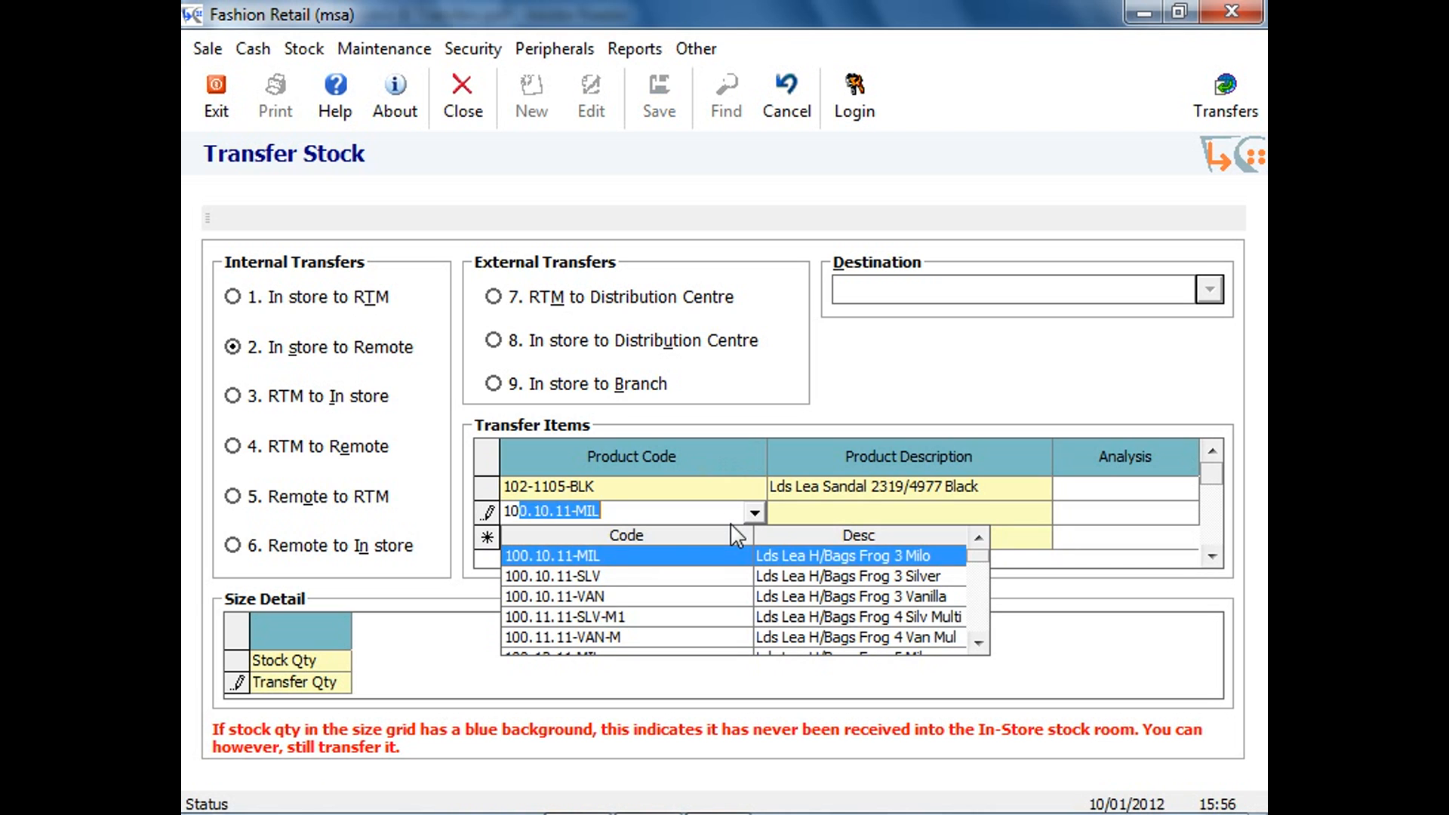
{"action": "type", "text": "-1105"}
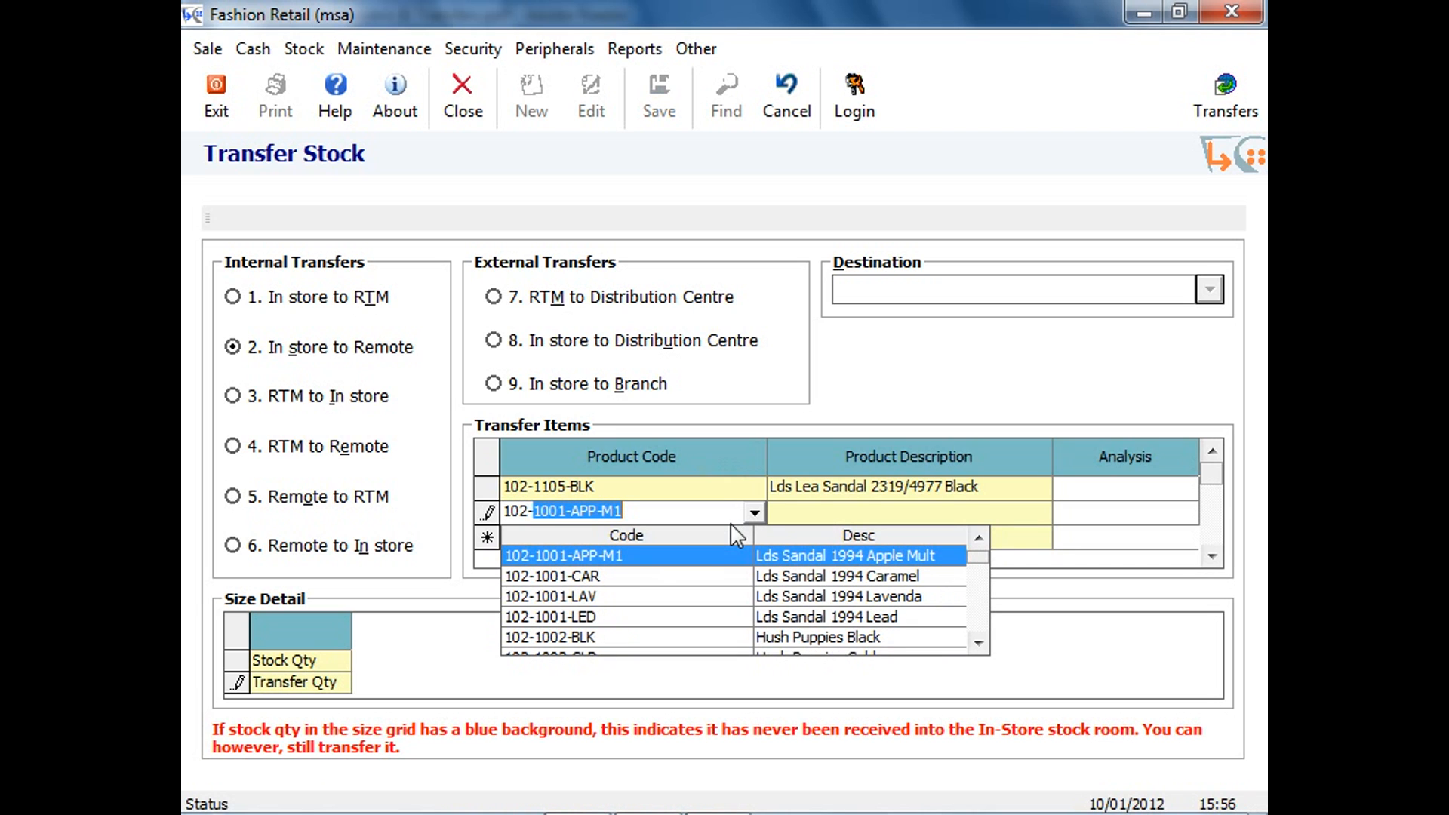
{"action": "type", "text": "-BGE"}
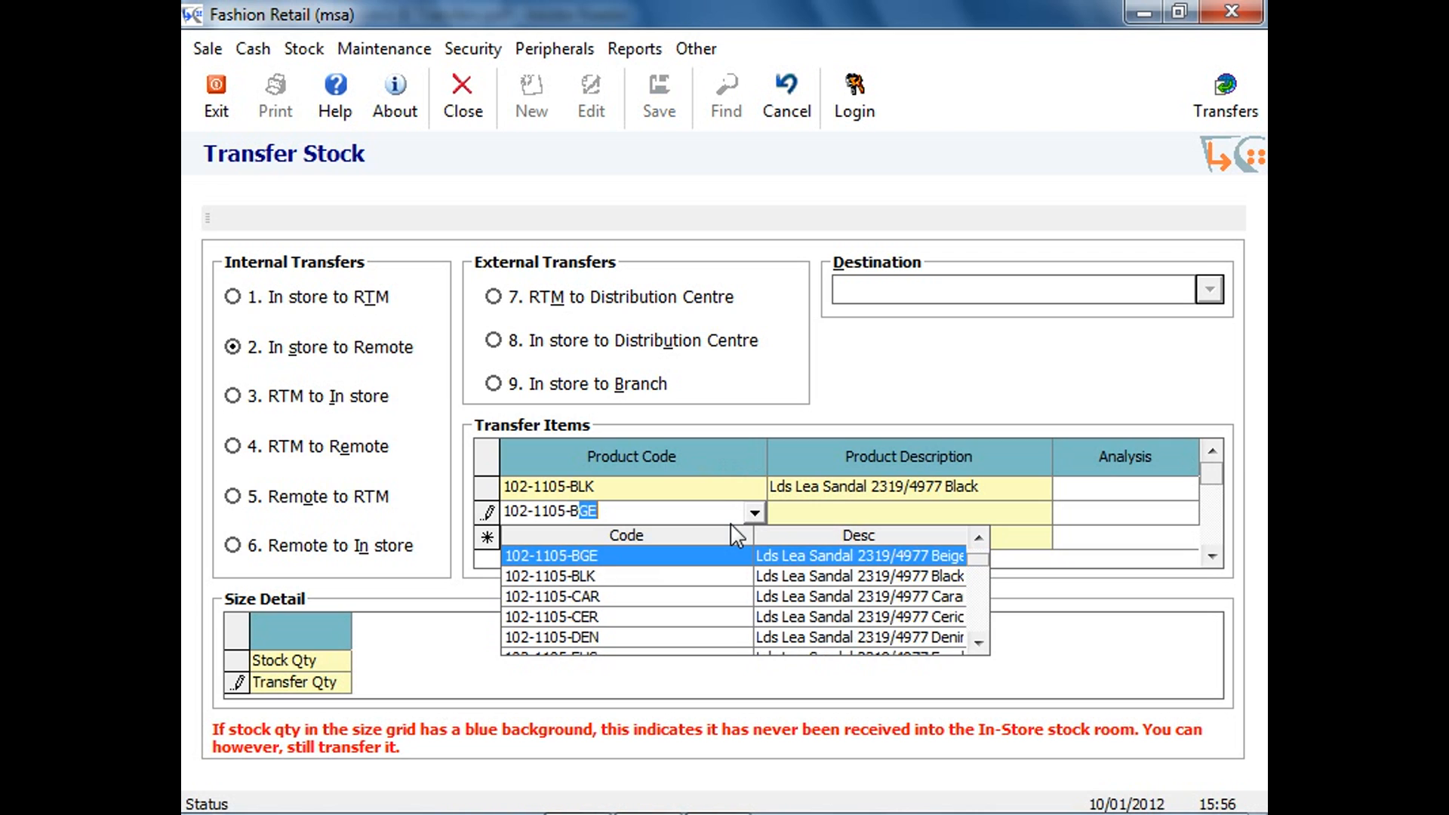
{"action": "key", "text": "Return"}
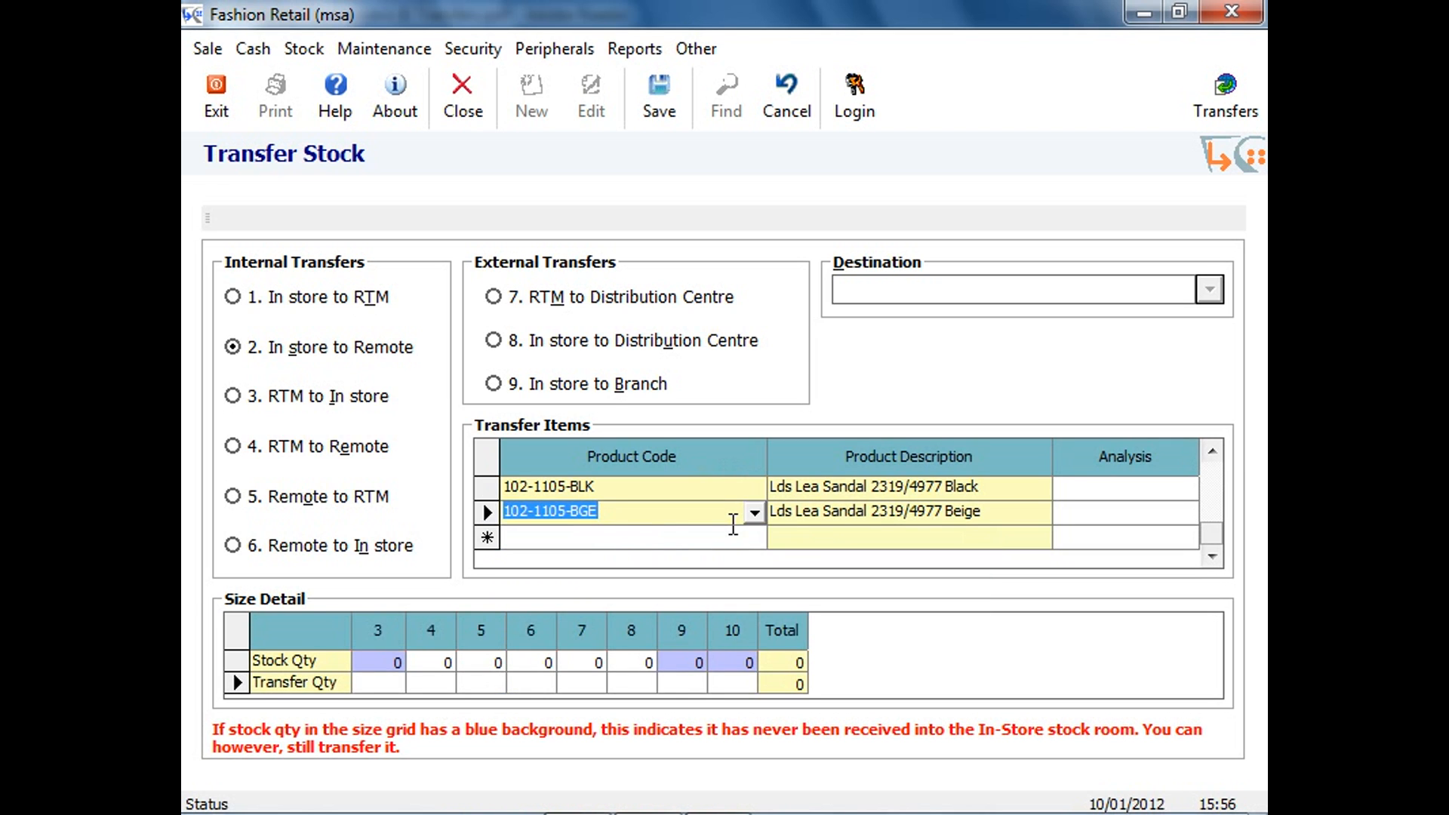
Step: Set the transfer quantity of 102-1105-BLK to 1 in sizes 3 and 7
{"action": "left_click", "coordinate": [665, 486]}
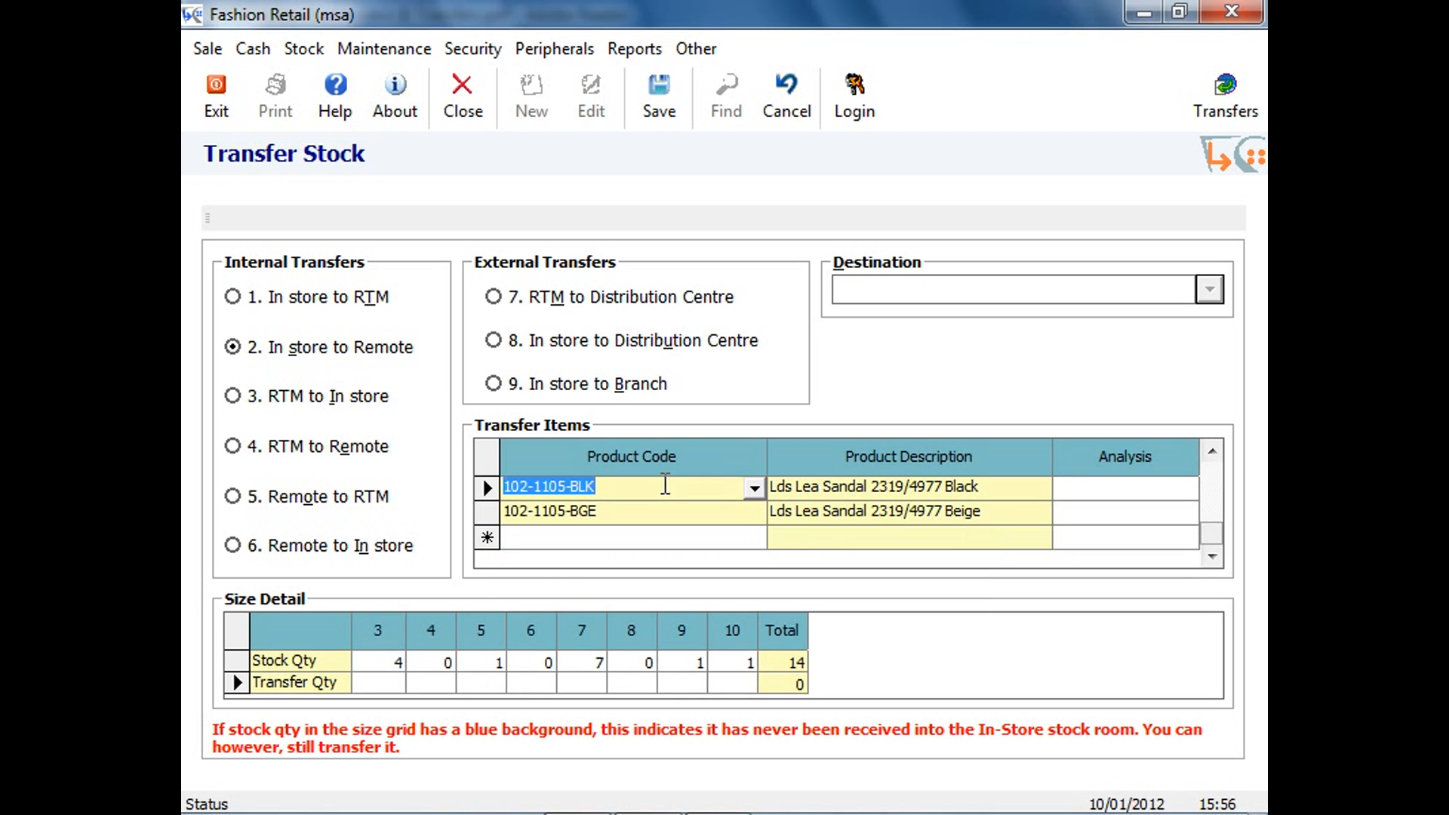
{"action": "left_click", "coordinate": [382, 684]}
{"action": "type", "text": "1"}
{"action": "left_click", "coordinate": [592, 687]}
{"action": "type", "text": "1"}
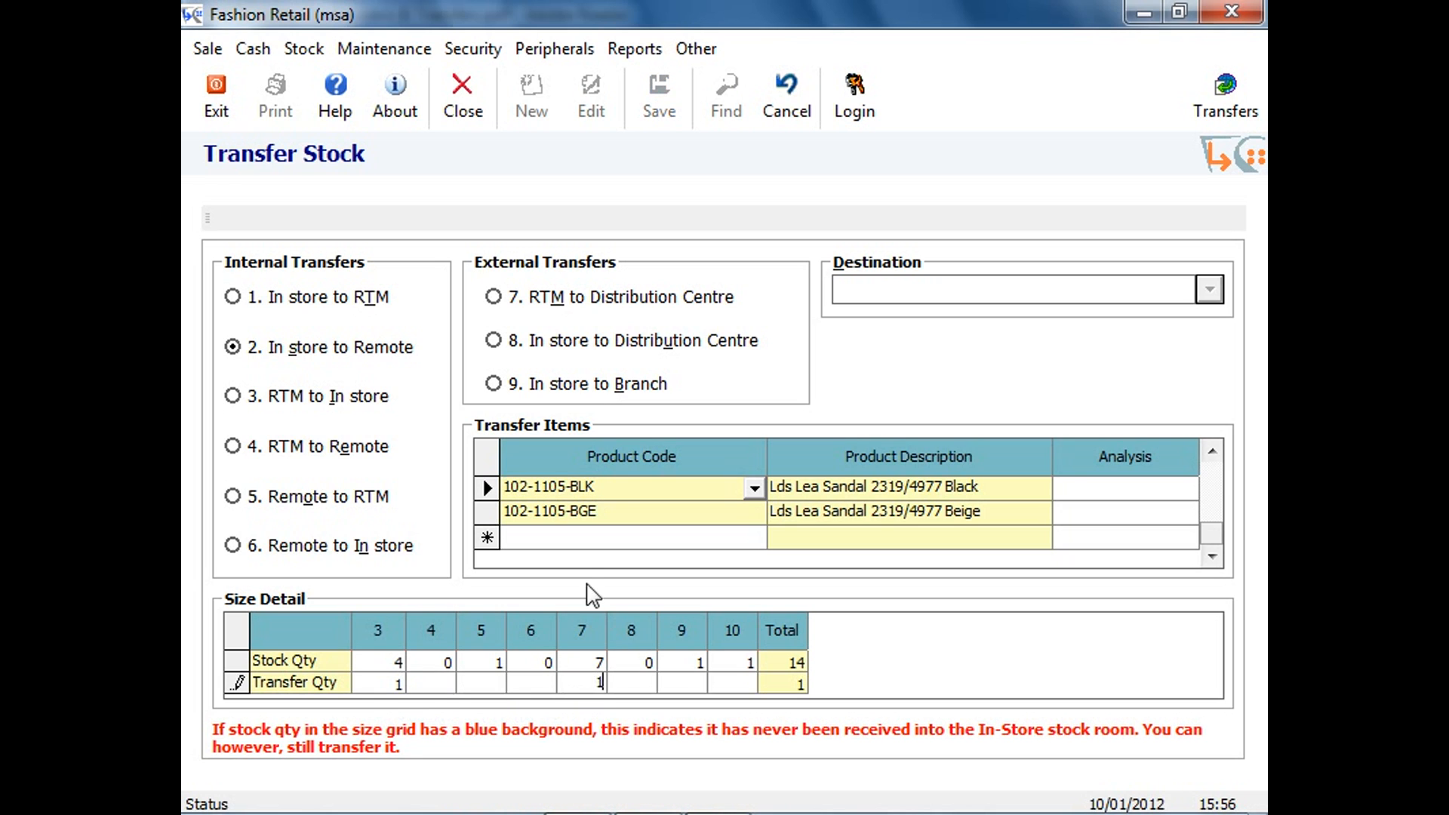
Step: Set the transfer quantity of 102-1105-BGE to 1 in sizes 4, 5 and 6, and save the transfer
{"action": "left_click", "coordinate": [615, 521]}
{"action": "left_click", "coordinate": [446, 683]}
{"action": "type", "text": "1"}
{"action": "left_click", "coordinate": [483, 685]}
{"action": "type", "text": "1"}
{"action": "left_click", "coordinate": [542, 685]}
{"action": "type", "text": "1"}
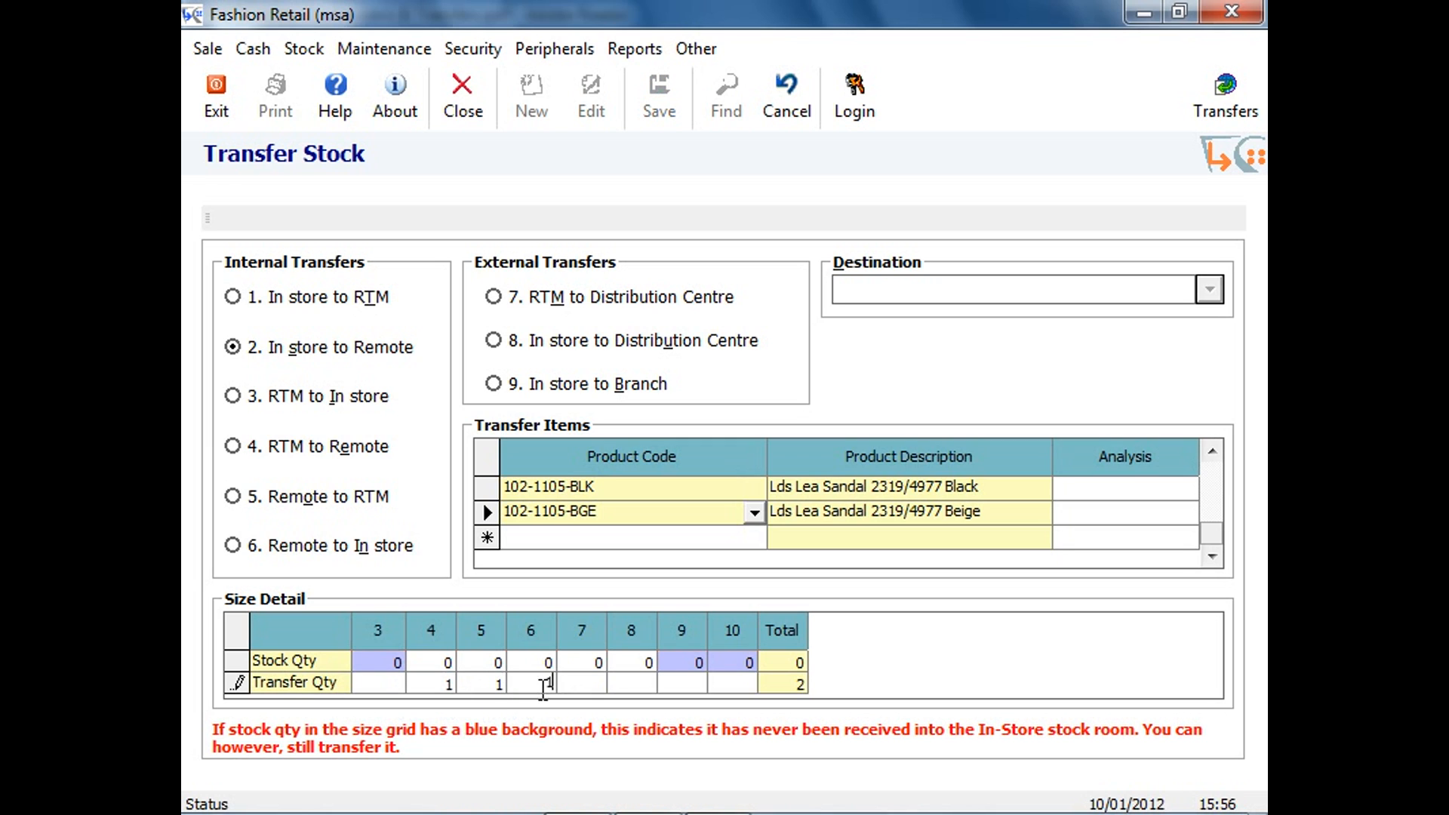
{"action": "key", "text": "Tab"}
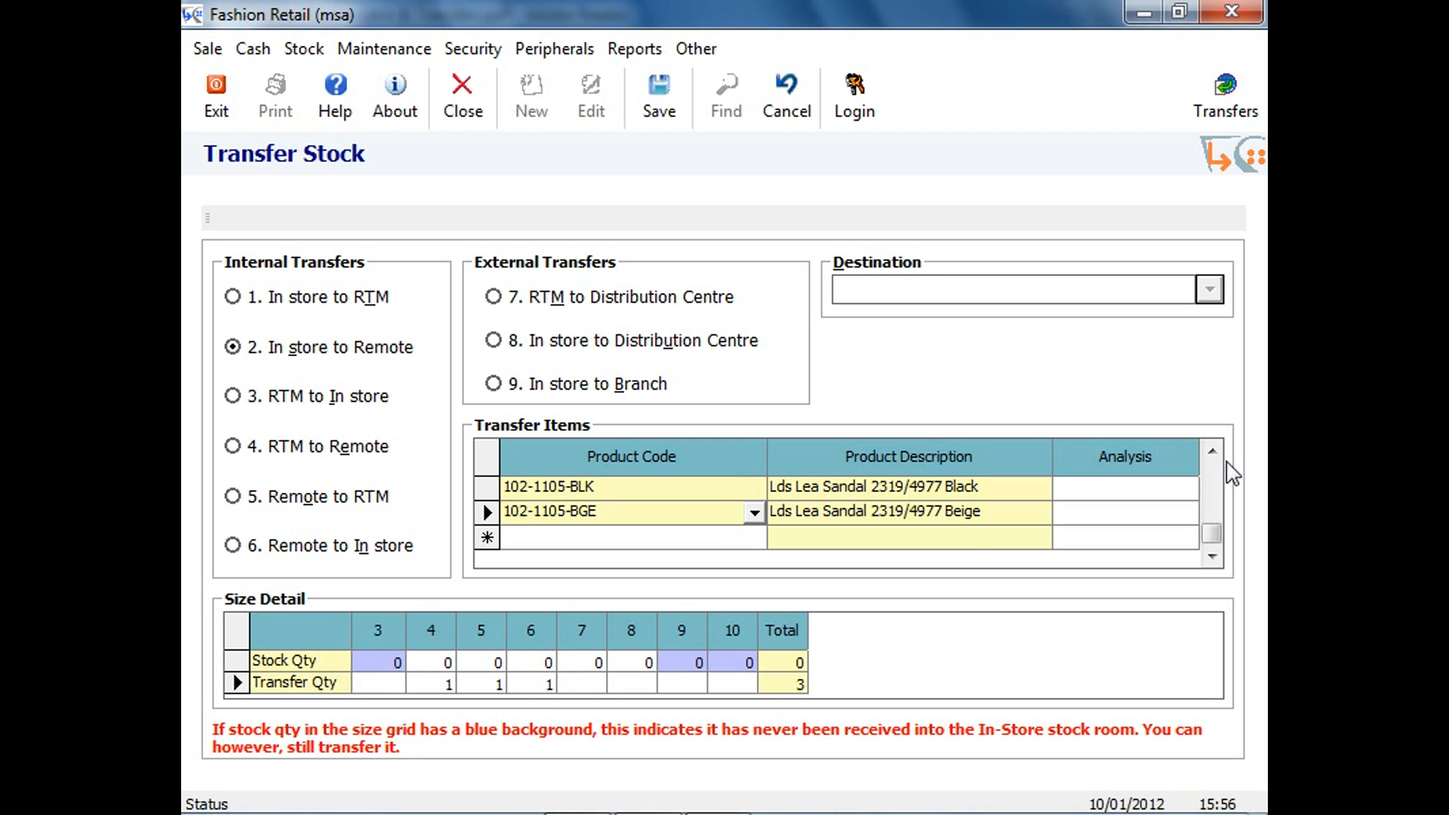
{"action": "left_click", "coordinate": [653, 105]}
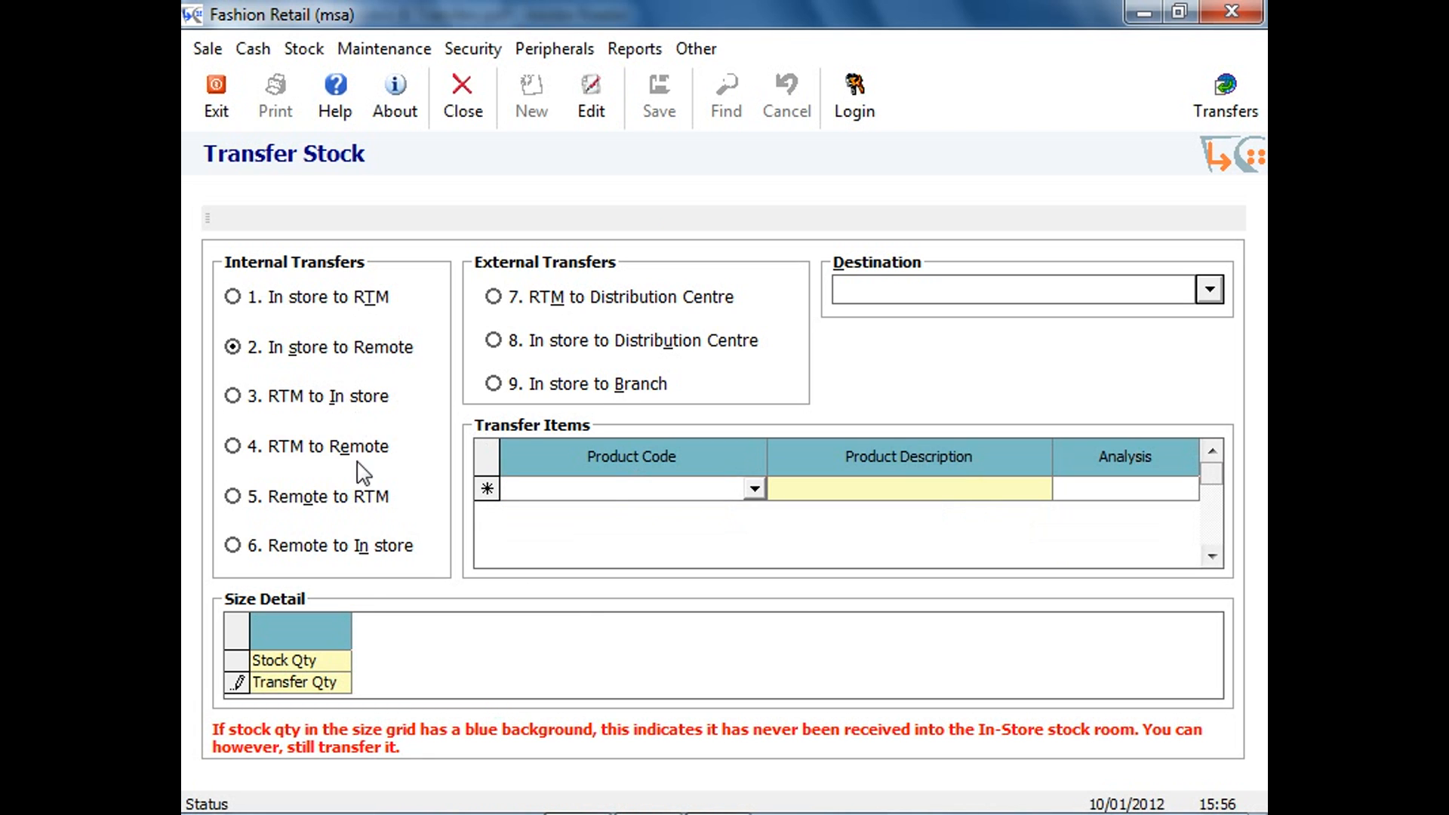
Step: Choose the Remote to In store internal transfer and add products 102-1105-BGE and 102-1105-BLK
{"action": "left_click", "coordinate": [359, 551]}
{"action": "left_click", "coordinate": [593, 495]}
{"action": "type", "text": "102-"}
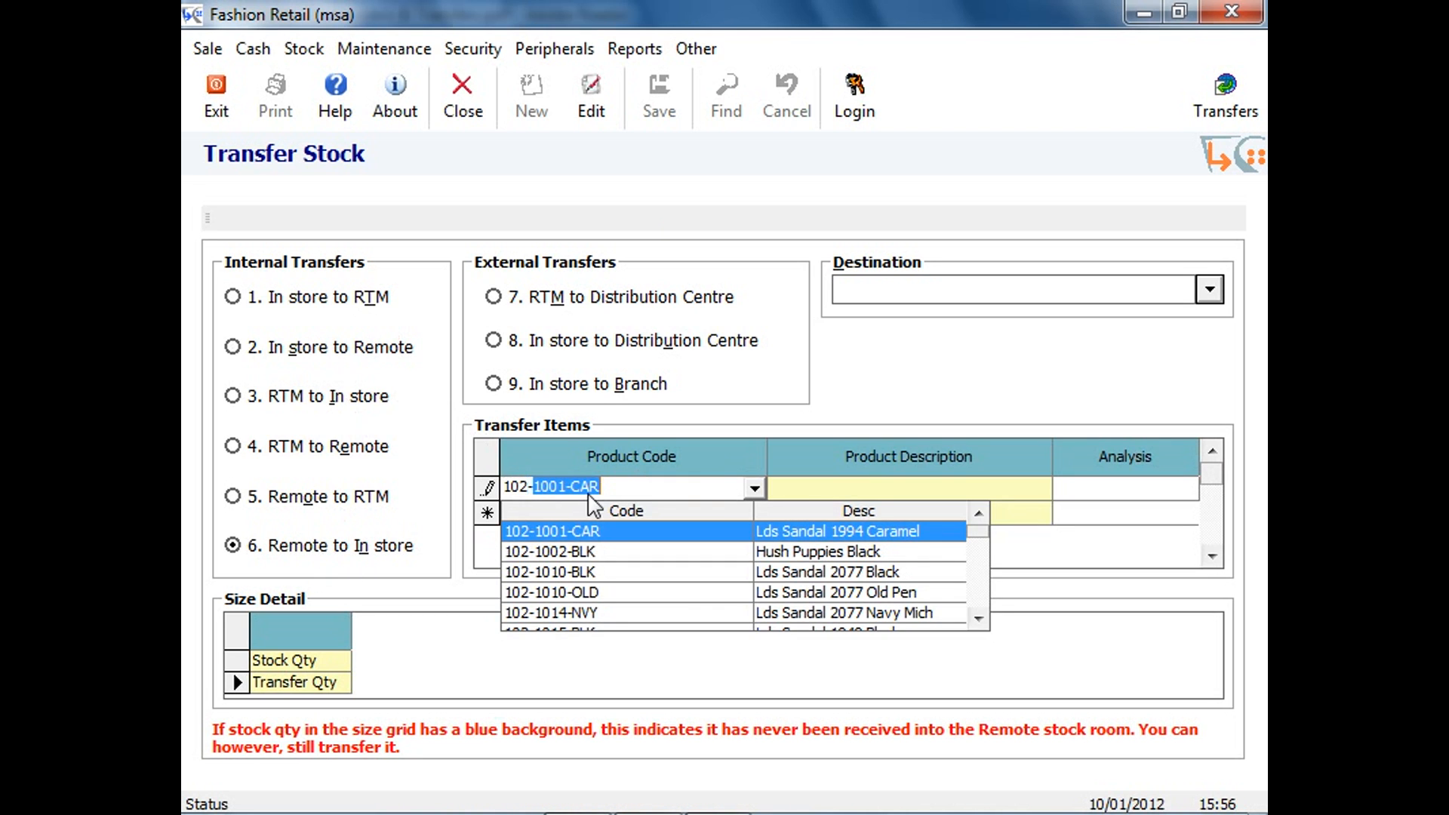
{"action": "type", "text": "1105-BGE"}
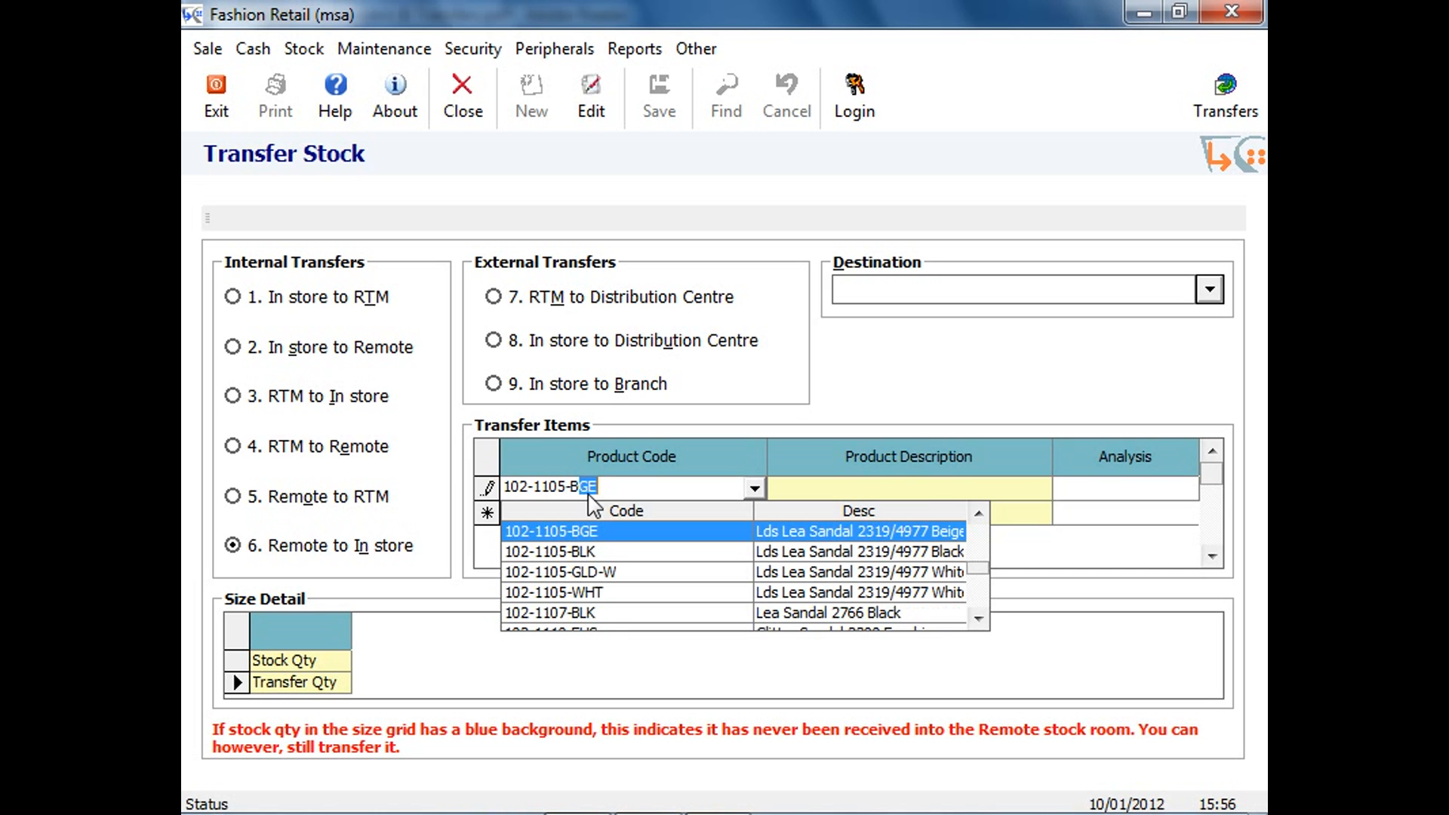
{"action": "key", "text": "Return"}
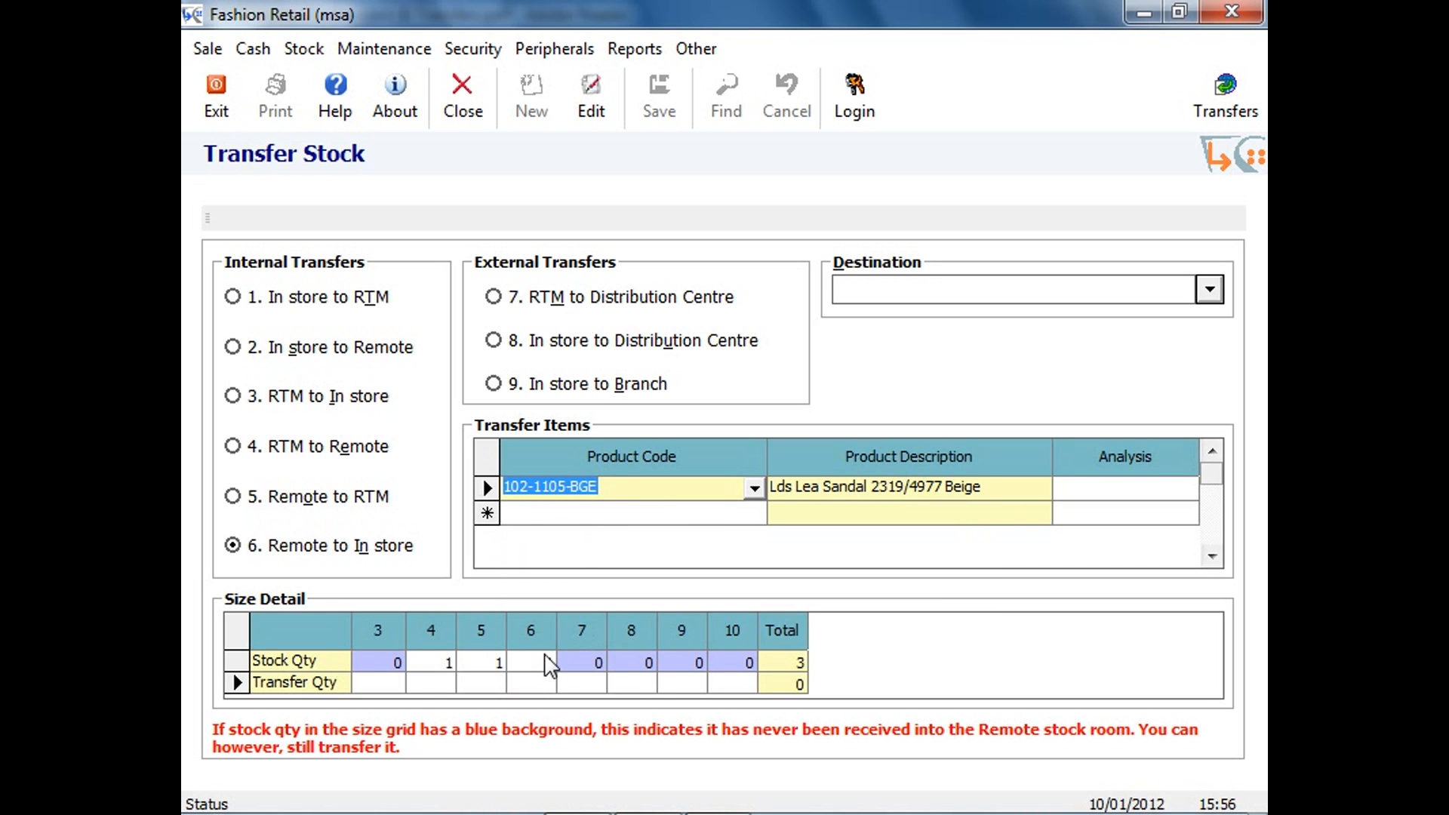
{"action": "left_click", "coordinate": [586, 518]}
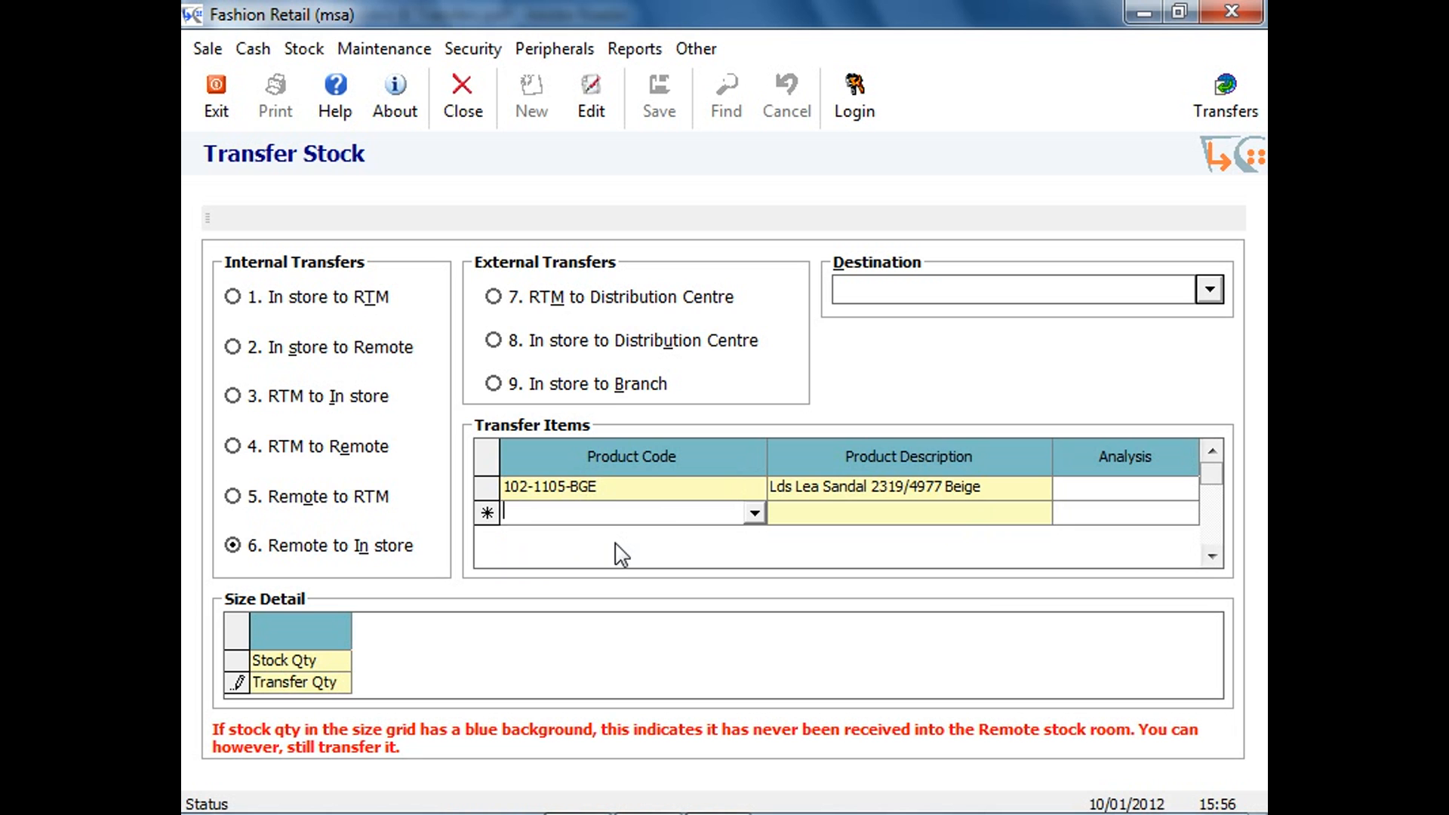
{"action": "type", "text": "102-1"}
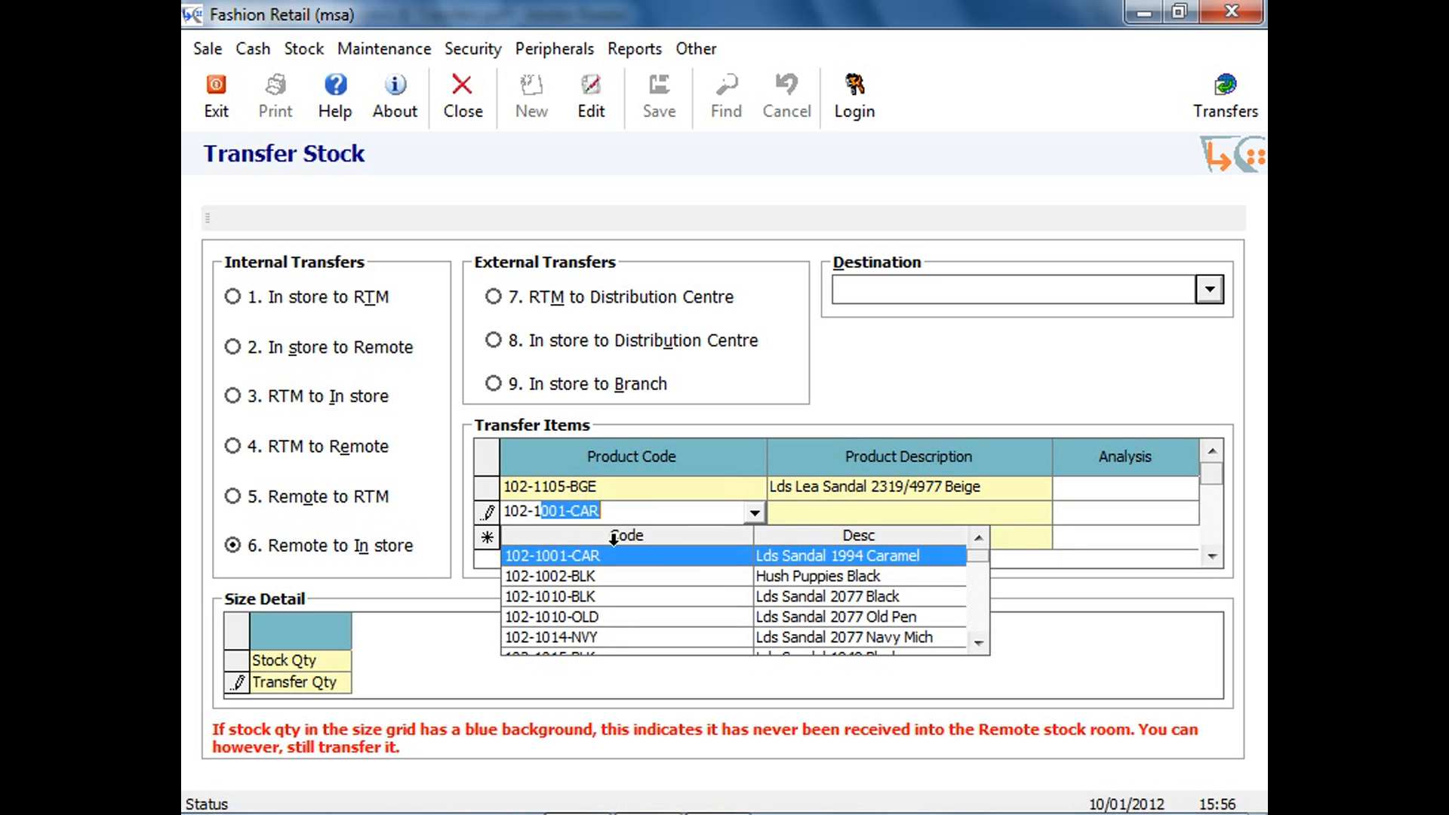
{"action": "type", "text": "105-BLK"}
{"action": "key", "text": "Return"}
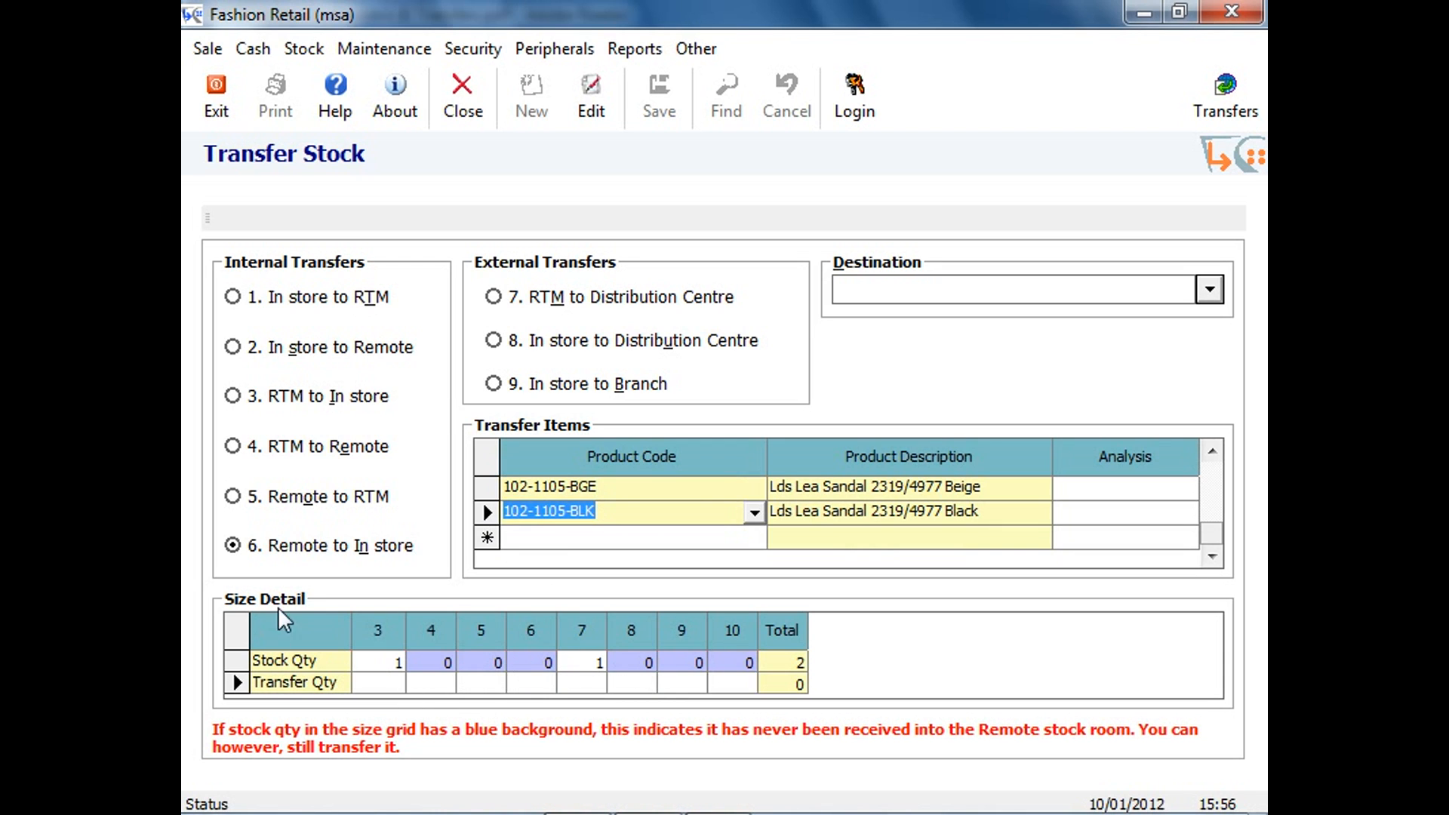
Step: Edit the Remote to In store transfer, setting the 102-1105-BLK quantity to 1 in sizes 3 and 7
{"action": "left_click", "coordinate": [582, 112]}
{"action": "type", "text": "1"}
{"action": "left_click", "coordinate": [591, 684]}
{"action": "type", "text": "1"}
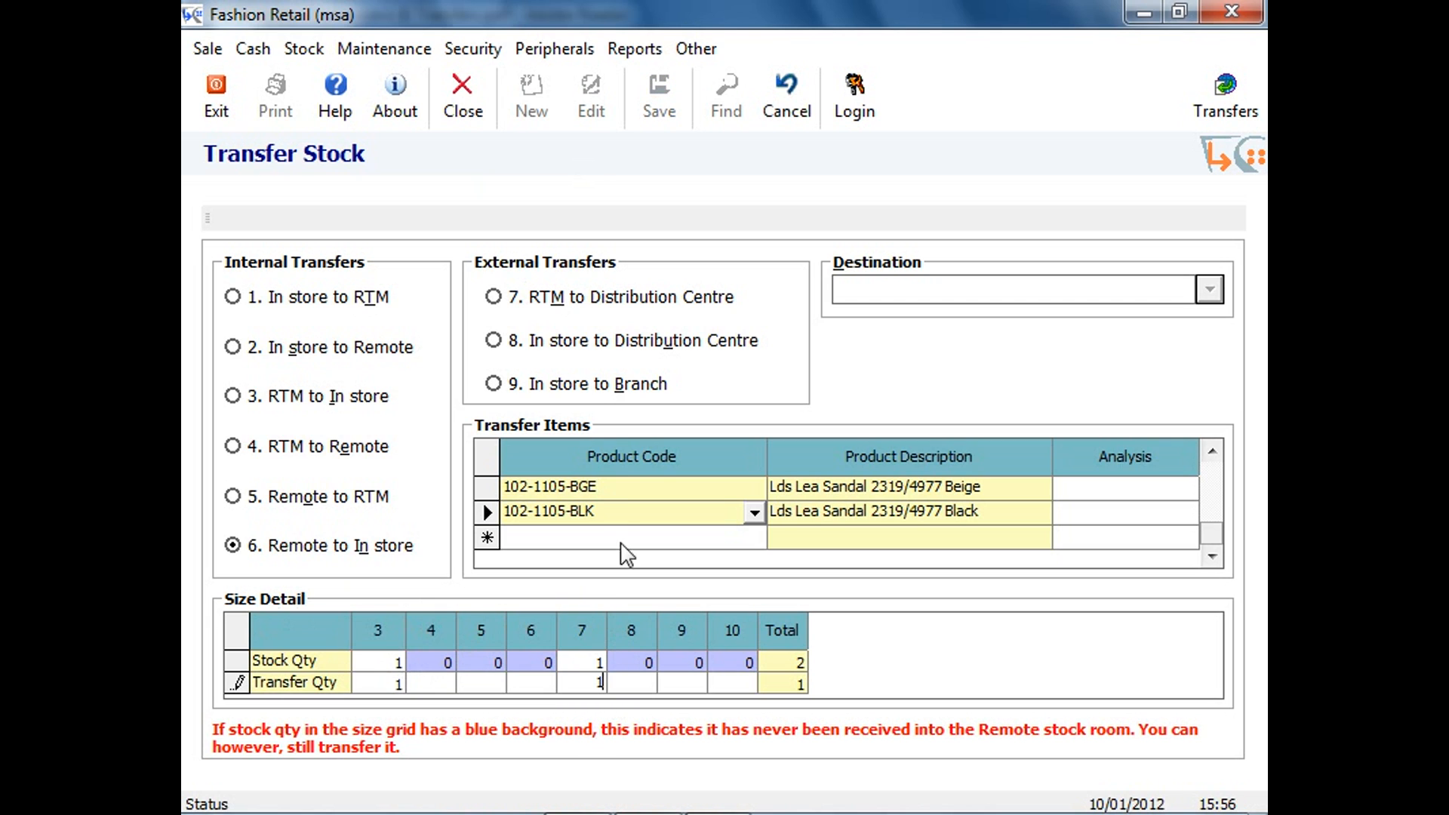
Step: Enter a return quantity of 1 in sizes 4, 5 and 6 for 102-1105-BGE, and save the Remote to In store transfer
{"action": "left_click", "coordinate": [620, 491]}
{"action": "left_click", "coordinate": [449, 681]}
{"action": "type", "text": "1"}
{"action": "left_click", "coordinate": [496, 684]}
{"action": "type", "text": "1"}
{"action": "left_click", "coordinate": [531, 683]}
{"action": "type", "text": "1"}
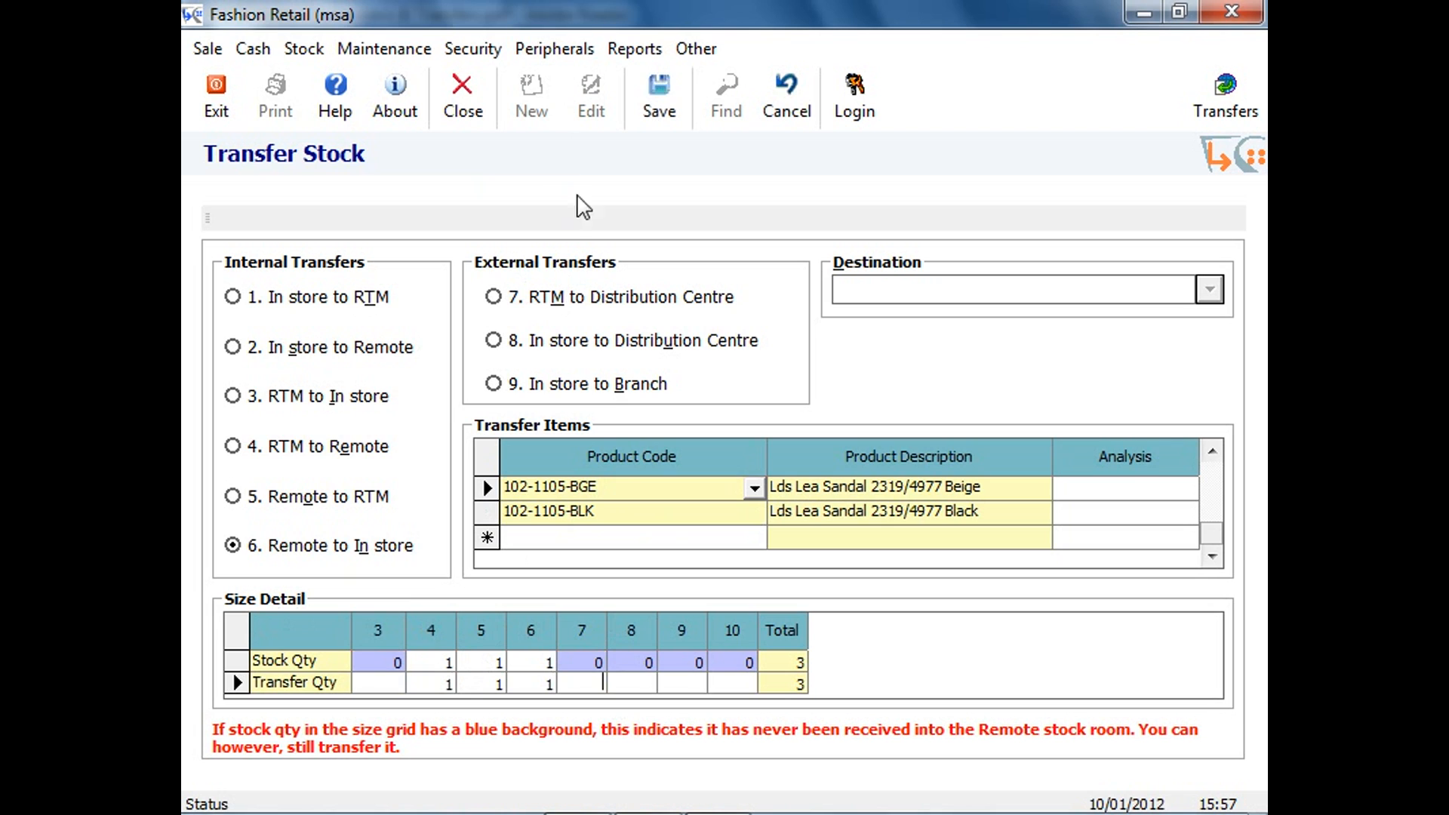
{"action": "left_click", "coordinate": [659, 94]}
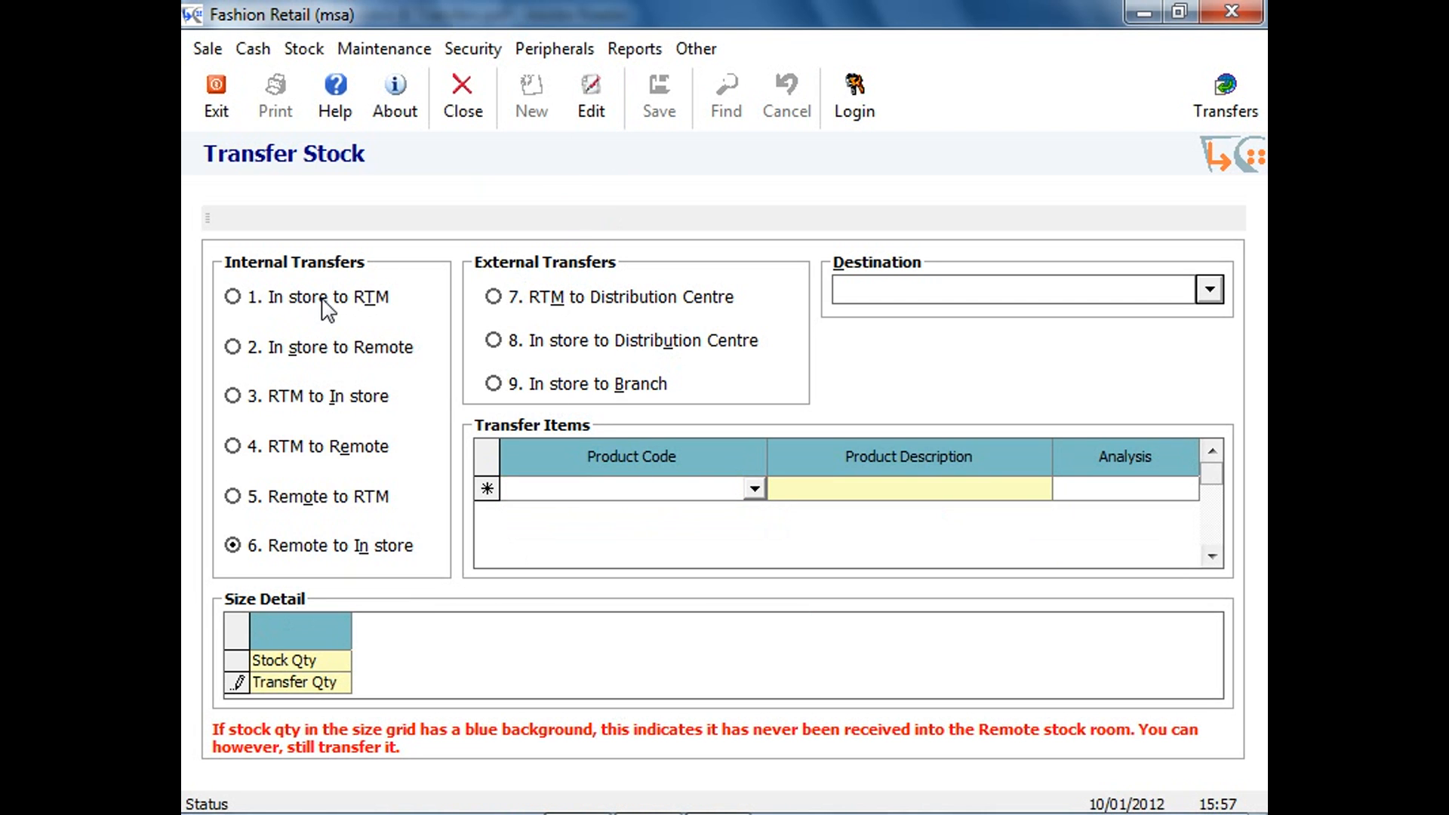
Step: Choose the In store to Branch external transfer with destination 403 Pavilion Fresh and add product 102-1105-BLK
{"action": "left_click", "coordinate": [559, 384]}
{"action": "left_click", "coordinate": [1120, 302]}
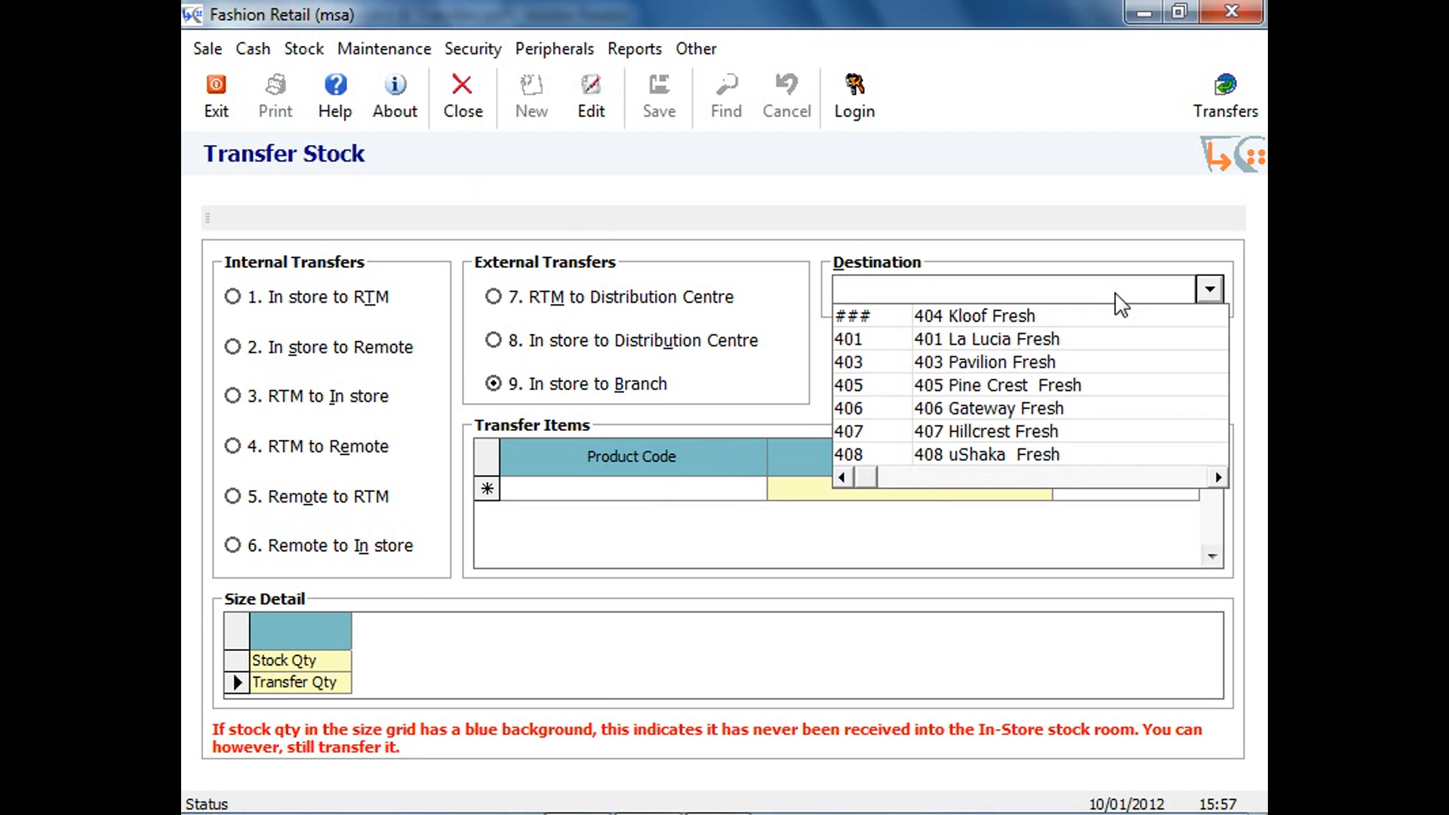
{"action": "left_click", "coordinate": [1102, 361]}
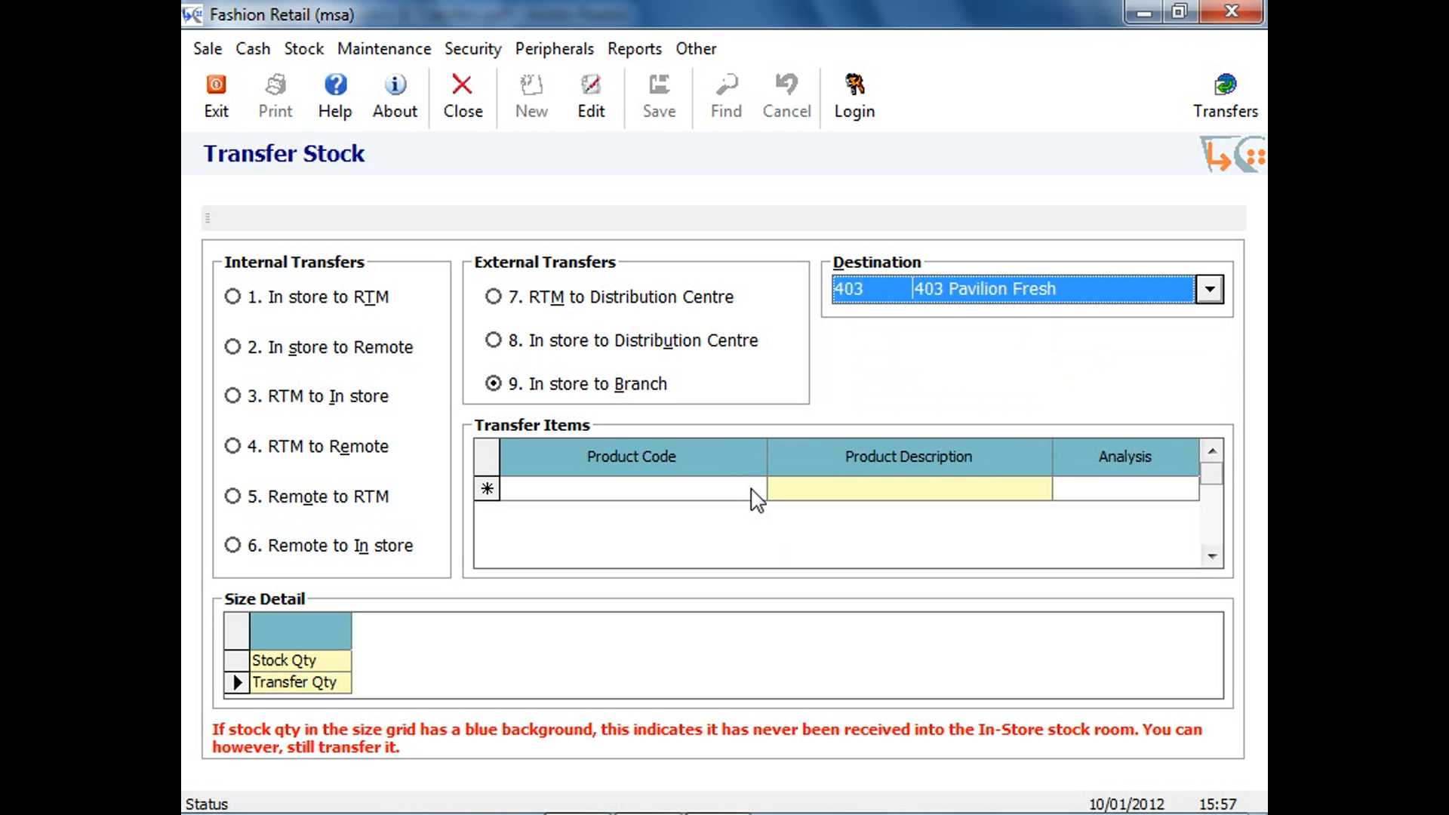
{"action": "left_click", "coordinate": [756, 490]}
{"action": "type", "text": "102-1105-BLK"}
{"action": "left_click", "coordinate": [753, 487]}
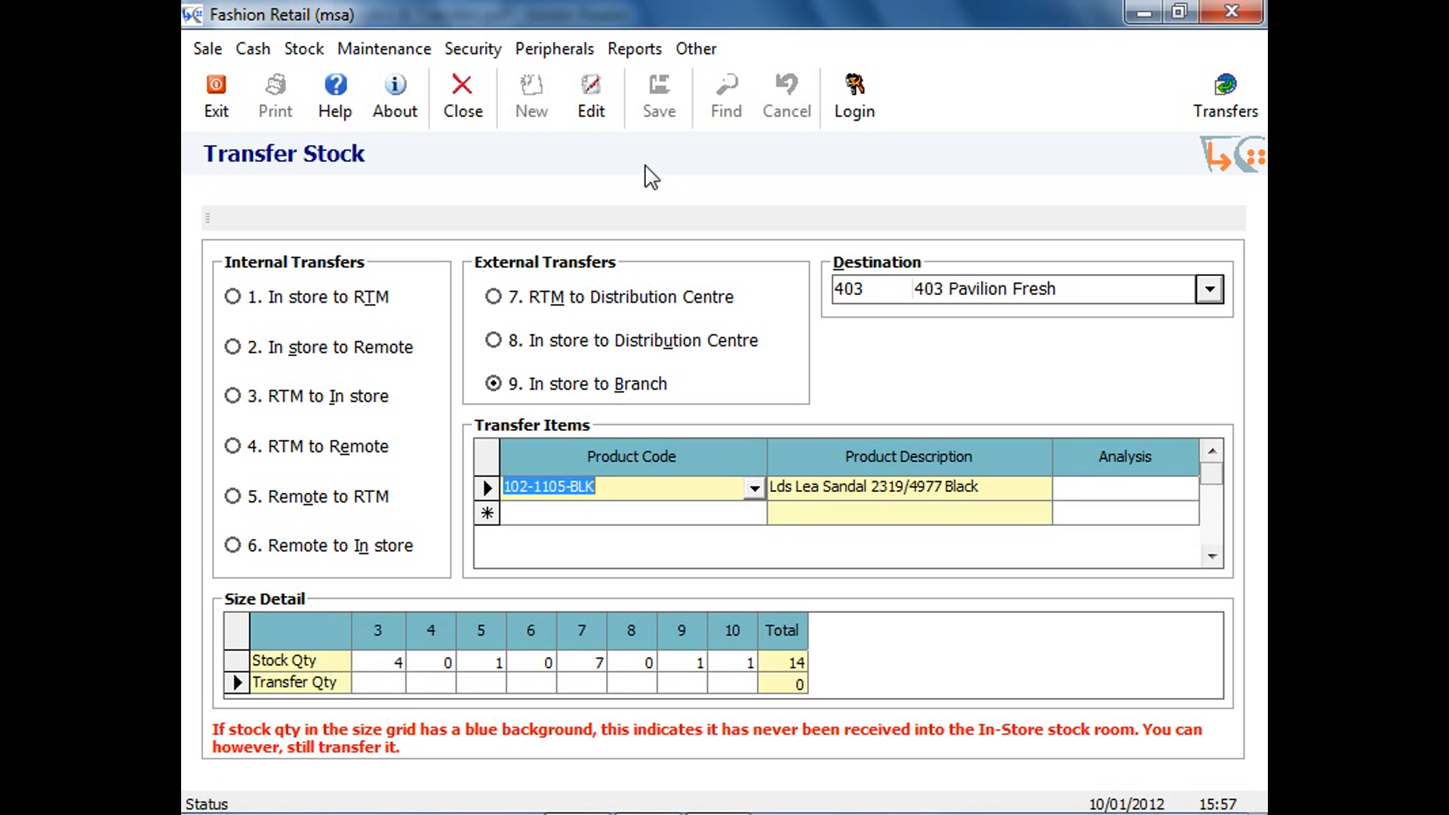
Step: Set the branch transfer quantity of 102-1105-BLK to 1 in sizes 3, 7 and 9, and save the transfer
{"action": "left_click", "coordinate": [591, 99]}
{"action": "type", "text": "1"}
{"action": "left_click", "coordinate": [593, 684]}
{"action": "type", "text": "1"}
{"action": "left_click", "coordinate": [694, 685]}
{"action": "type", "text": "1"}
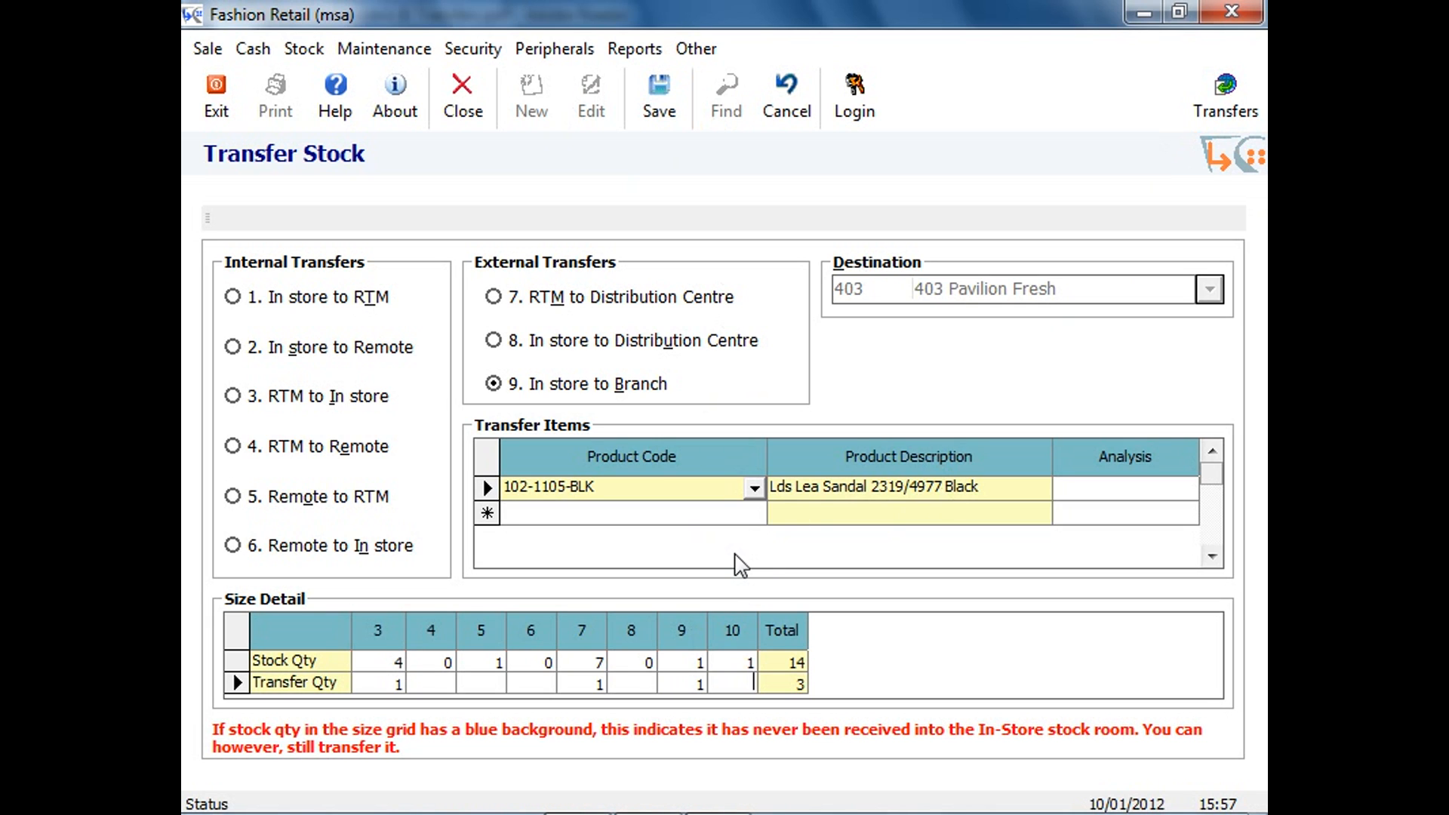
{"action": "left_click", "coordinate": [663, 97]}
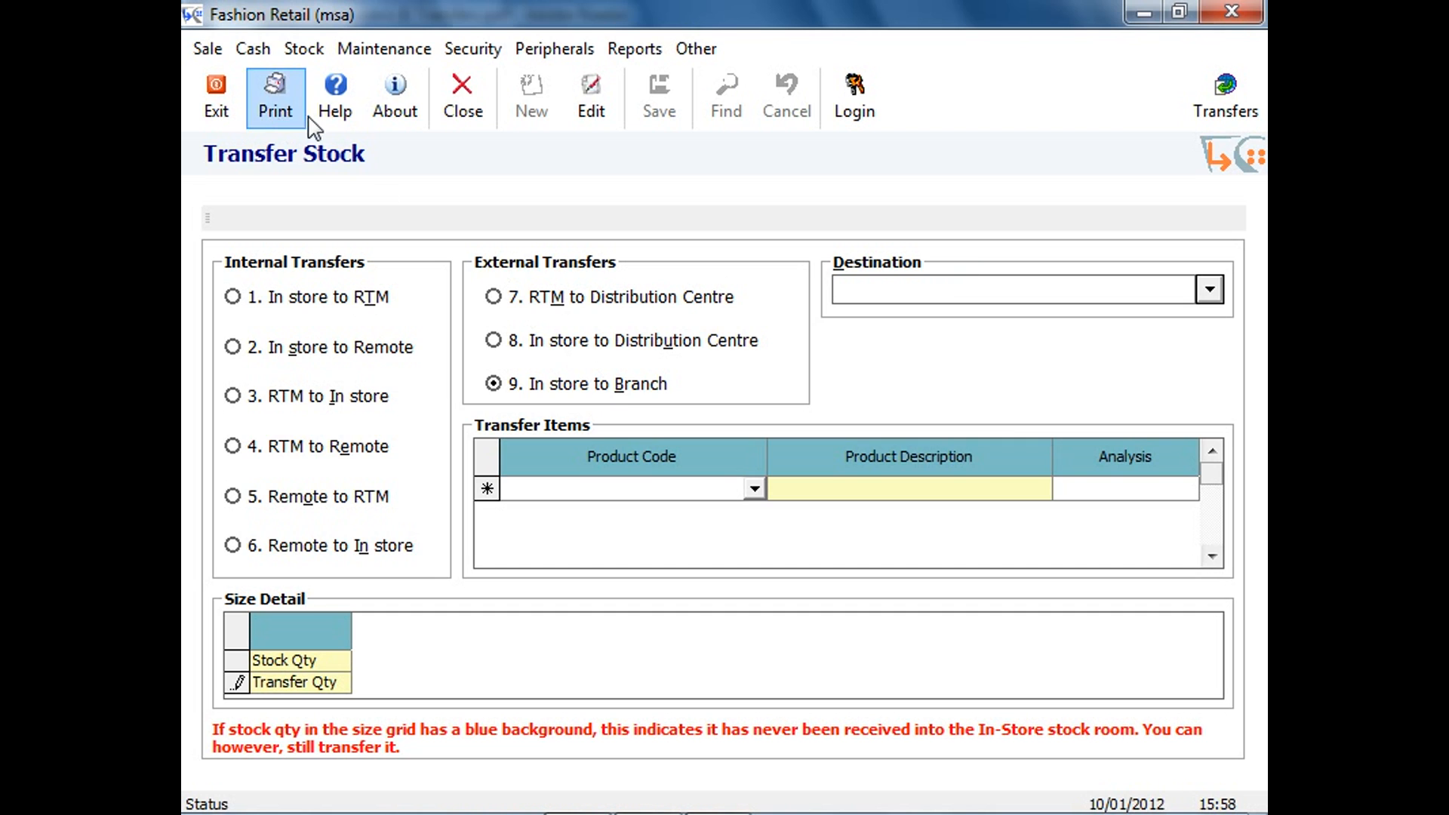
Step: Open the Stock Enquiry, check the selected branches list, and find product 102-1105 among the available products
{"action": "left_click", "coordinate": [306, 50]}
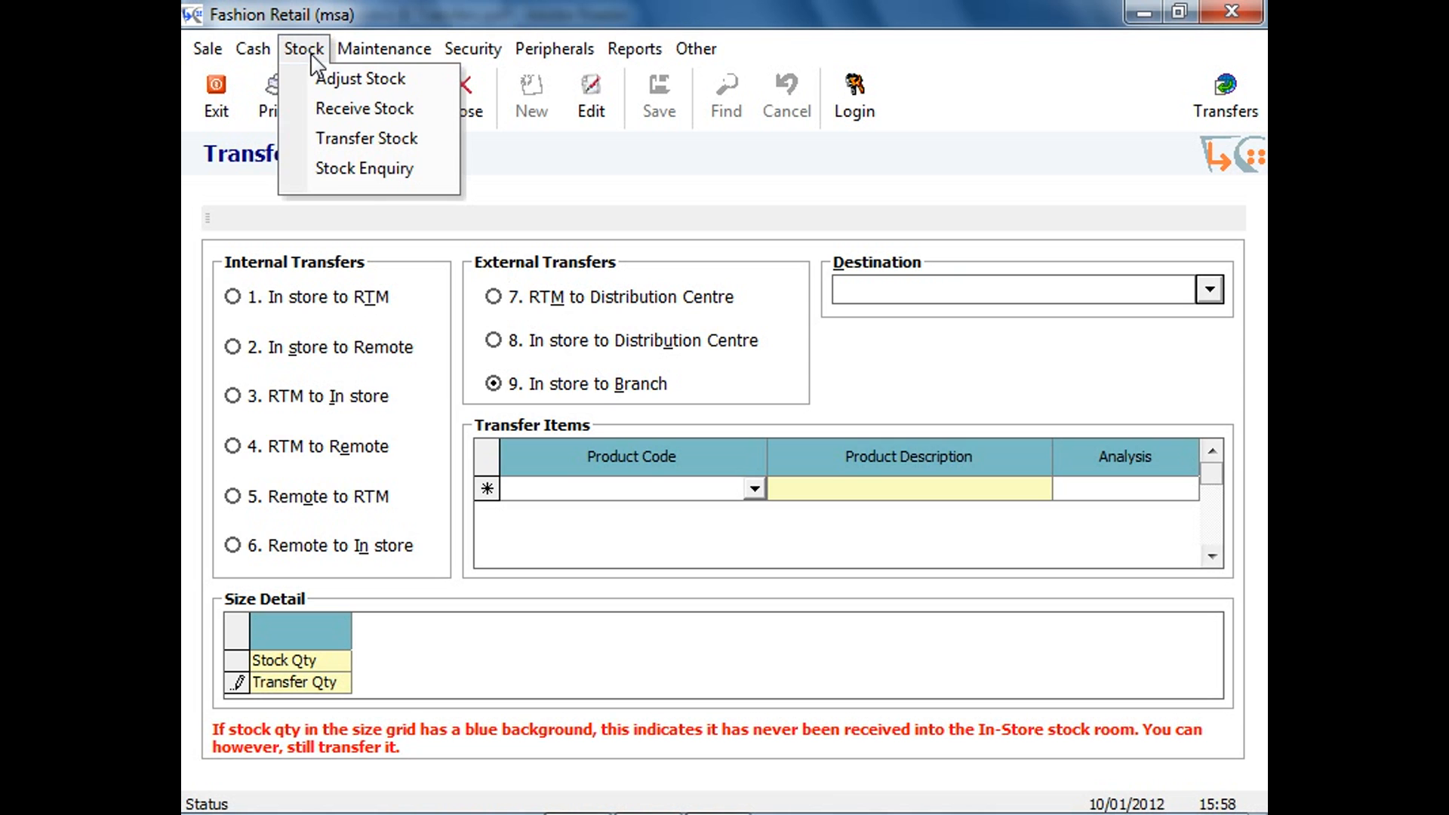
{"action": "left_click", "coordinate": [349, 176]}
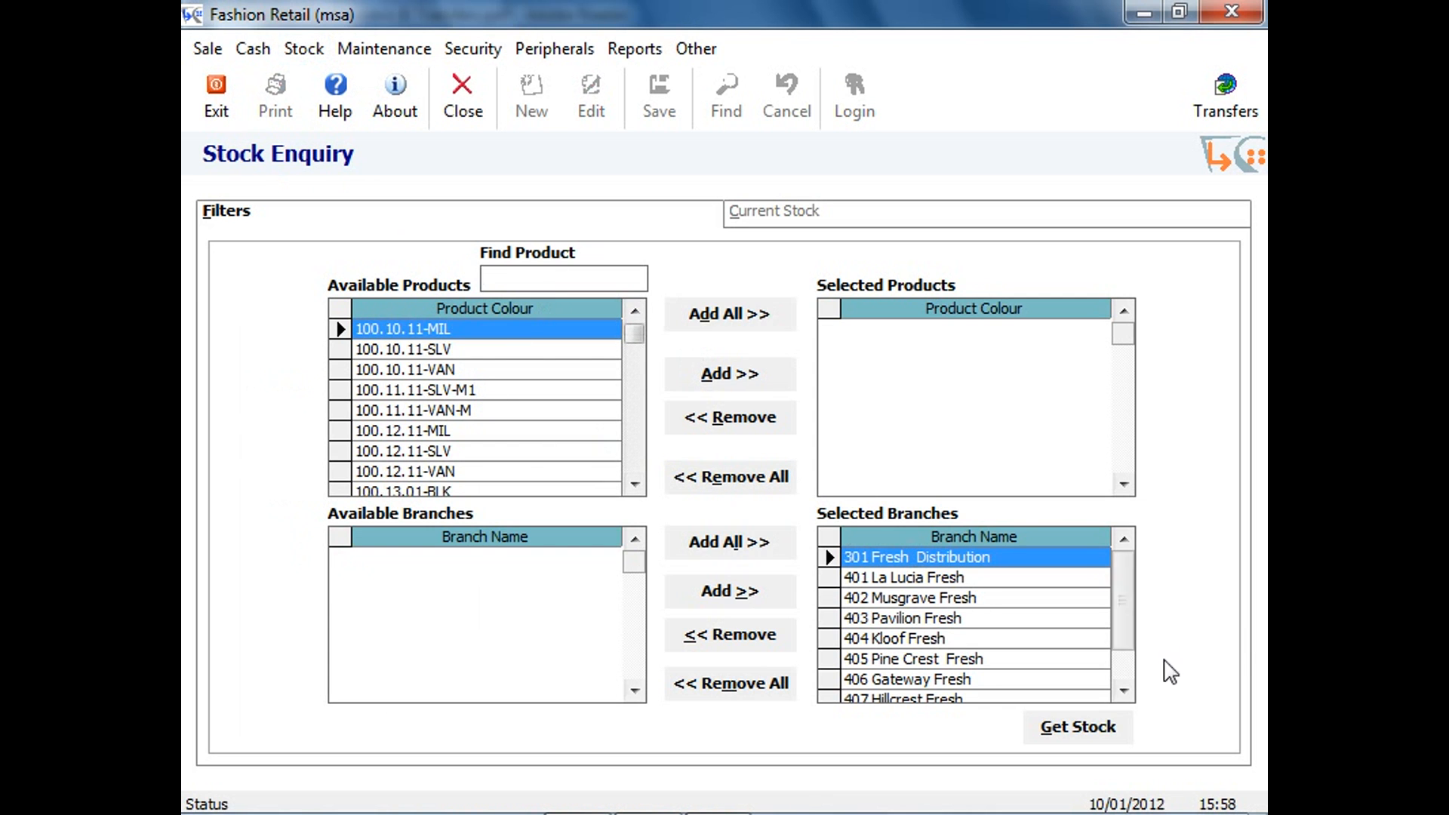
{"action": "left_click", "coordinate": [1132, 698]}
{"action": "left_click", "coordinate": [1132, 699]}
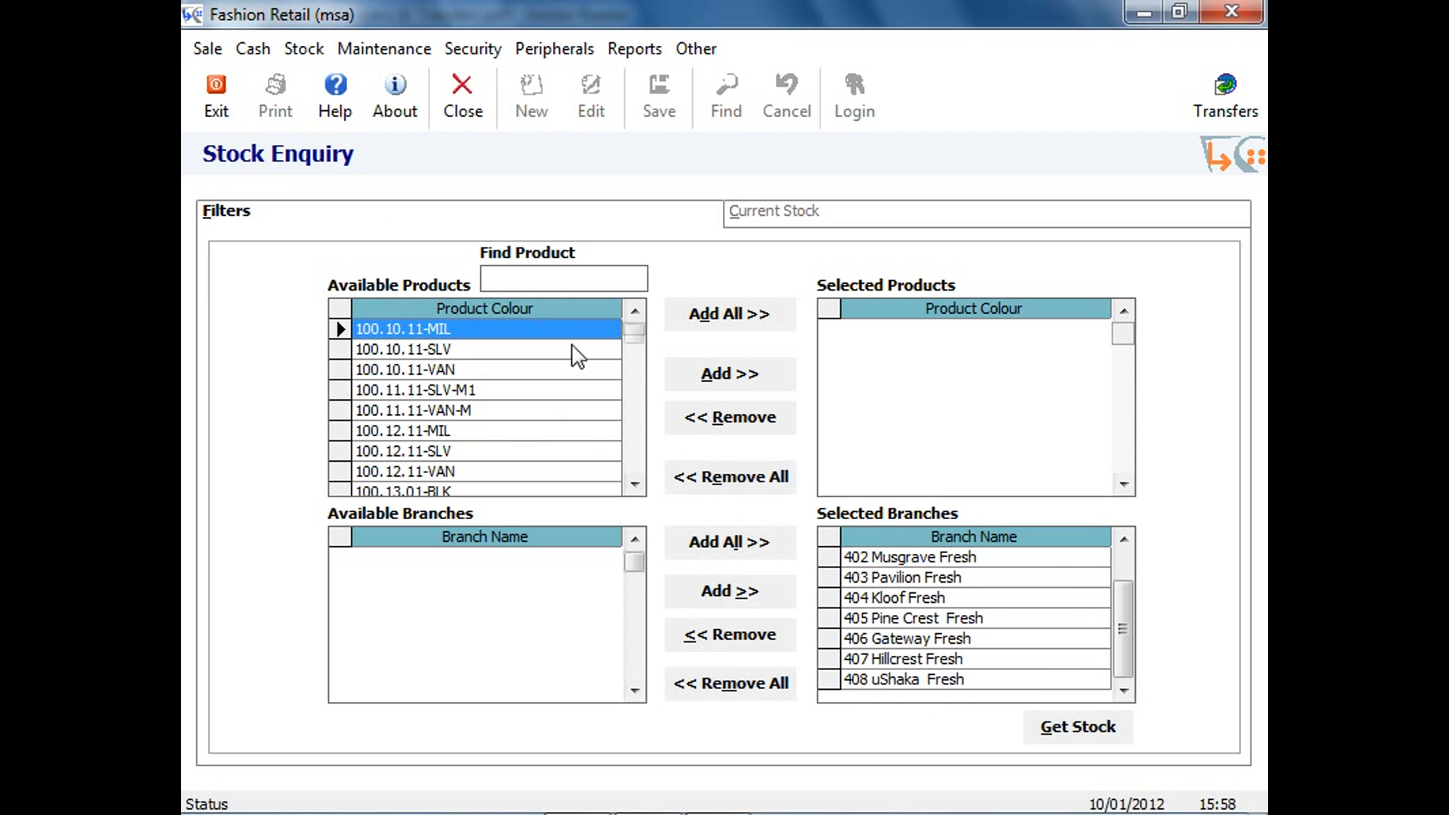
{"action": "left_click", "coordinate": [555, 282]}
{"action": "type", "text": "102"}
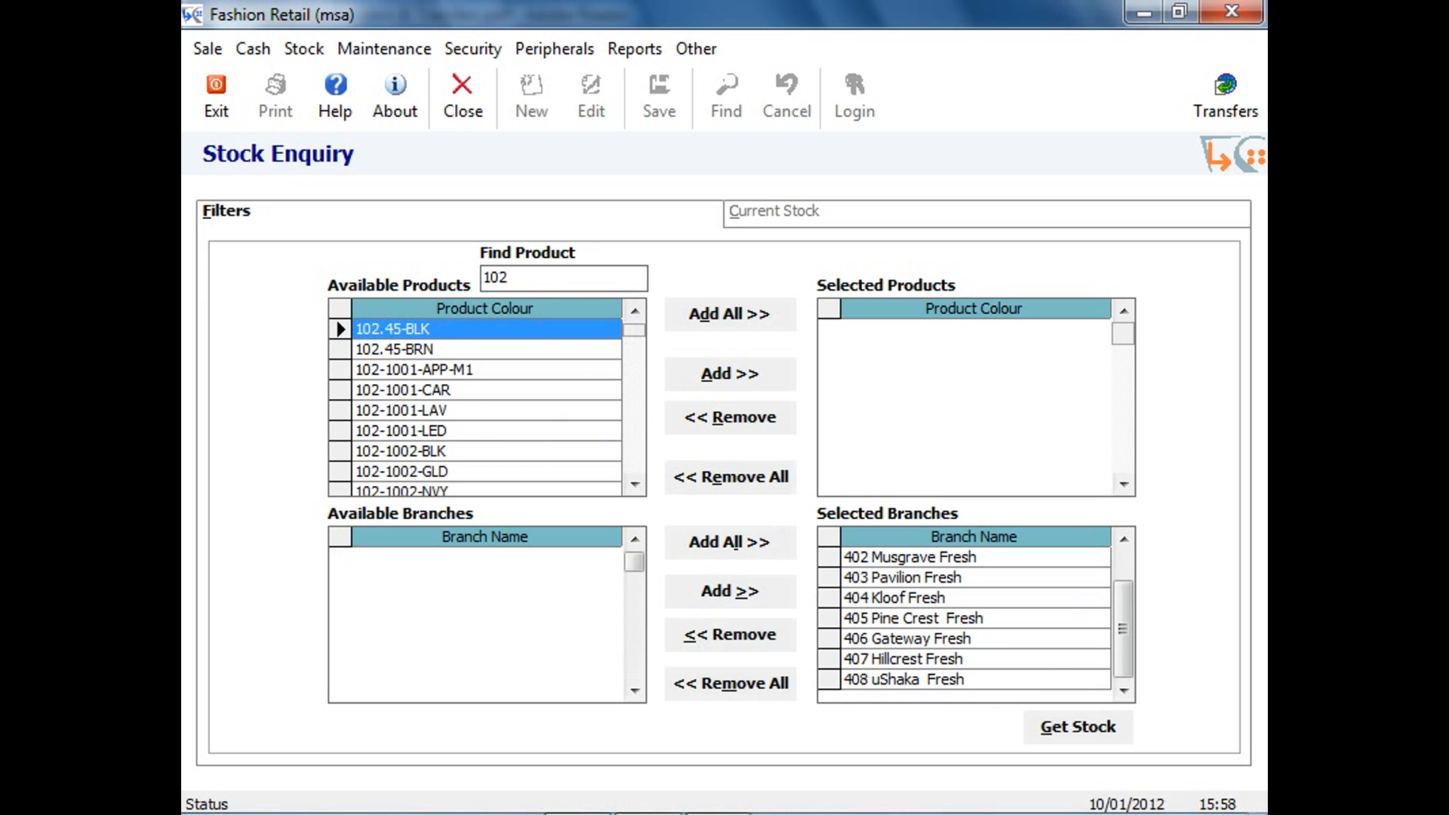
{"action": "type", "text": "-1105"}
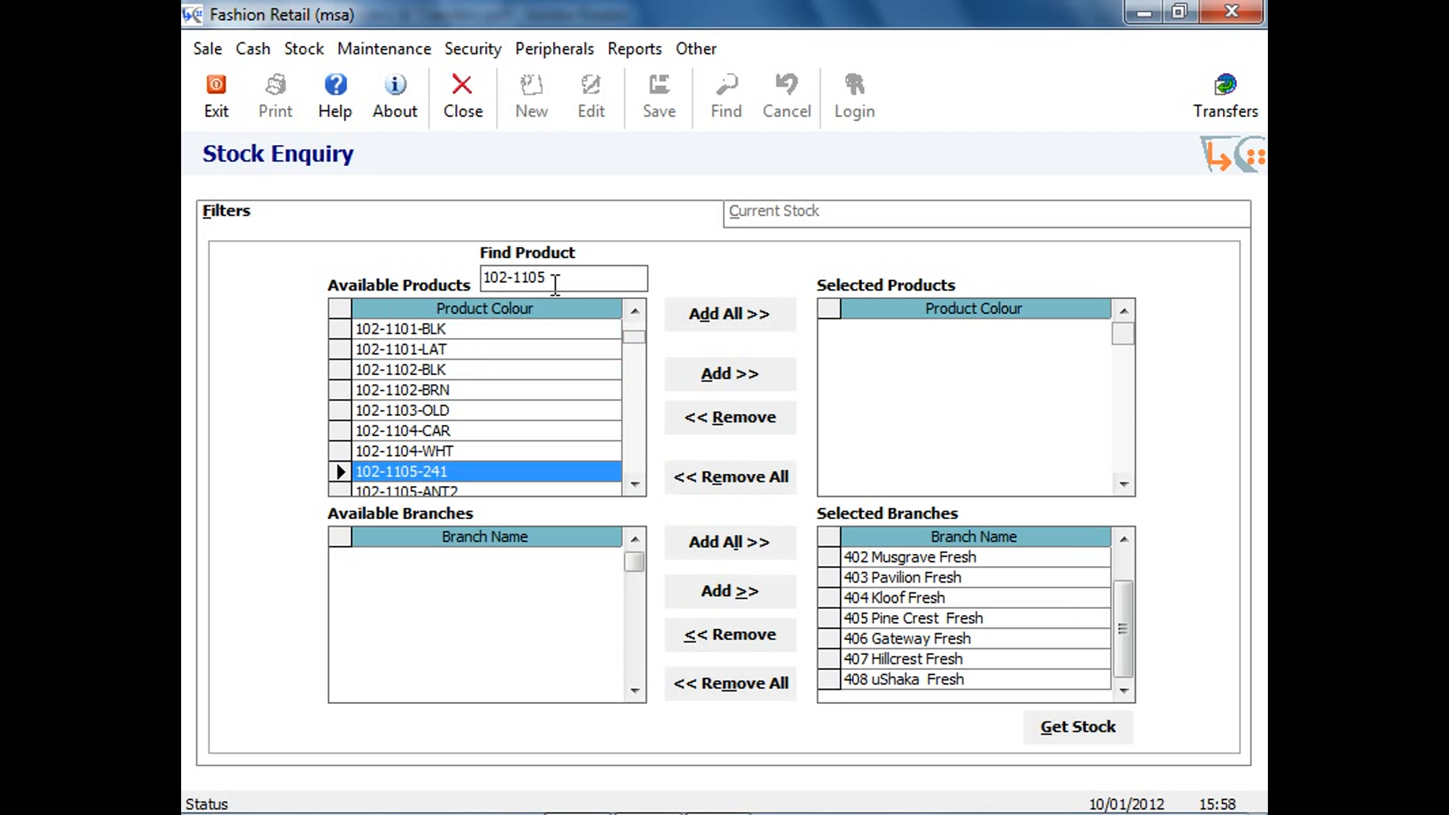
Step: Add 102-1105 in colours BLK, CAR, CER, DEN, FUS and GLD to the enquiry's selected products
{"action": "left_click", "coordinate": [634, 483]}
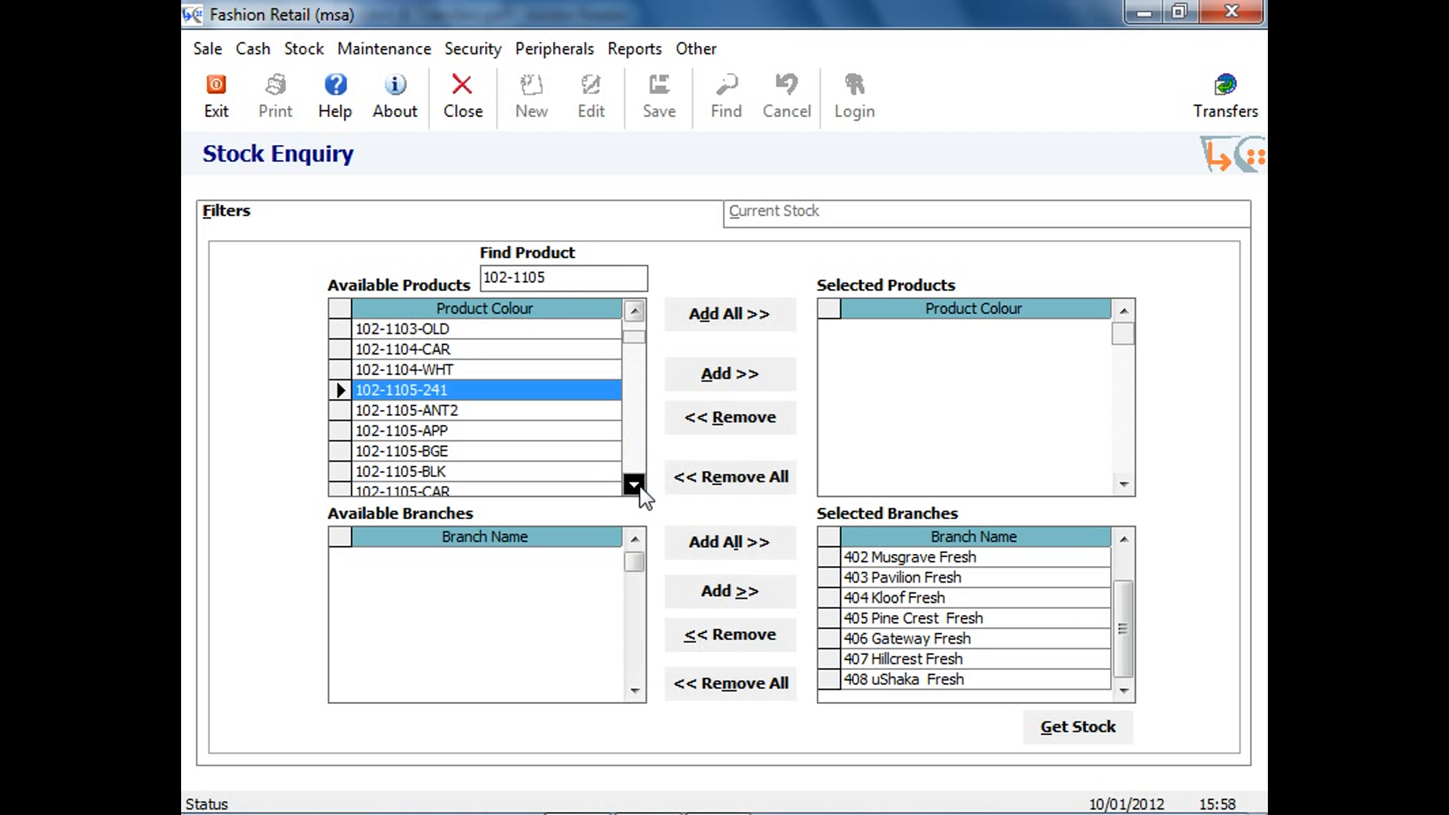
{"action": "left_click", "coordinate": [569, 470]}
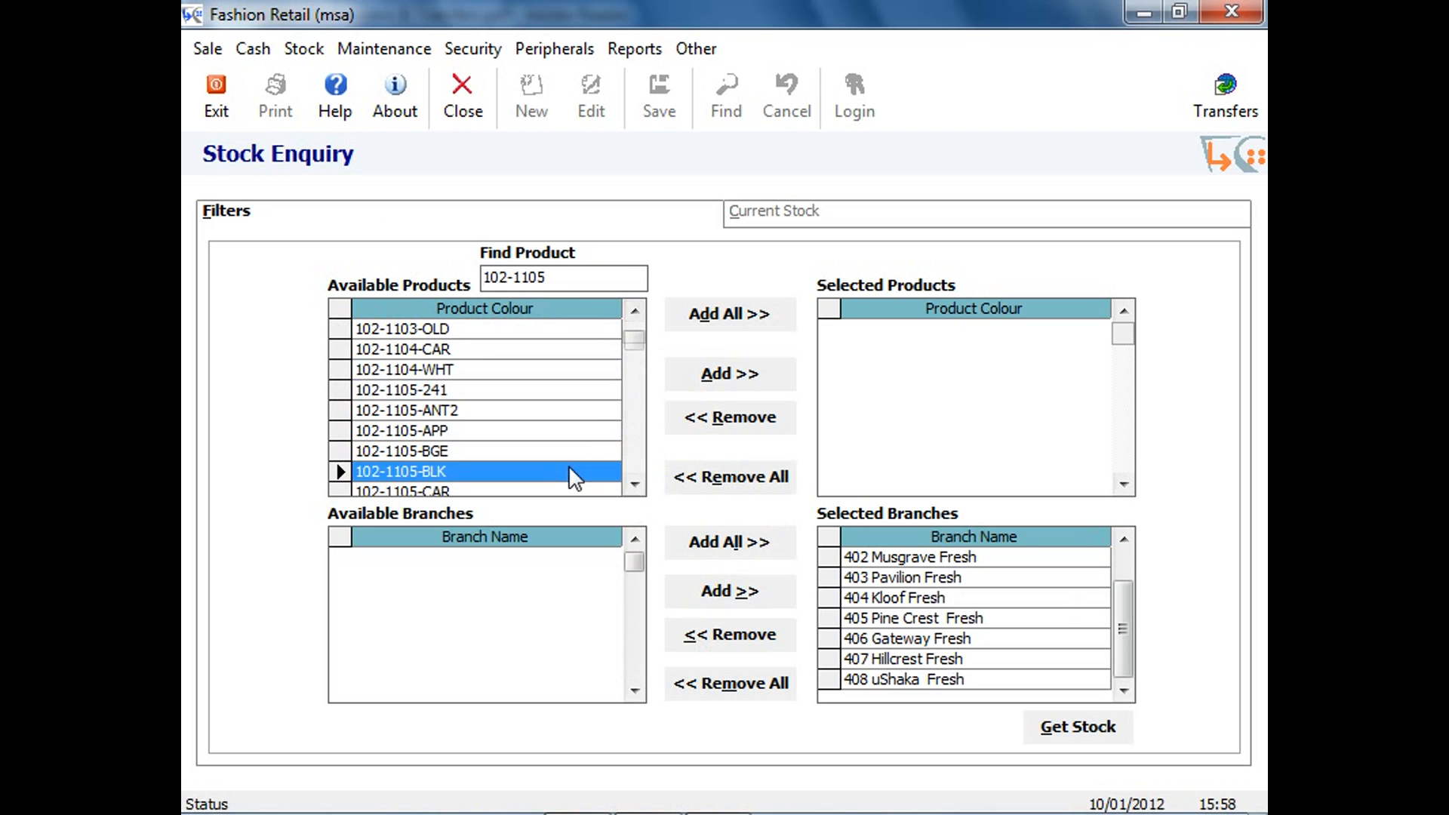
{"action": "left_click", "coordinate": [715, 377]}
{"action": "left_click", "coordinate": [732, 385]}
{"action": "double_click", "coordinate": [732, 387]}
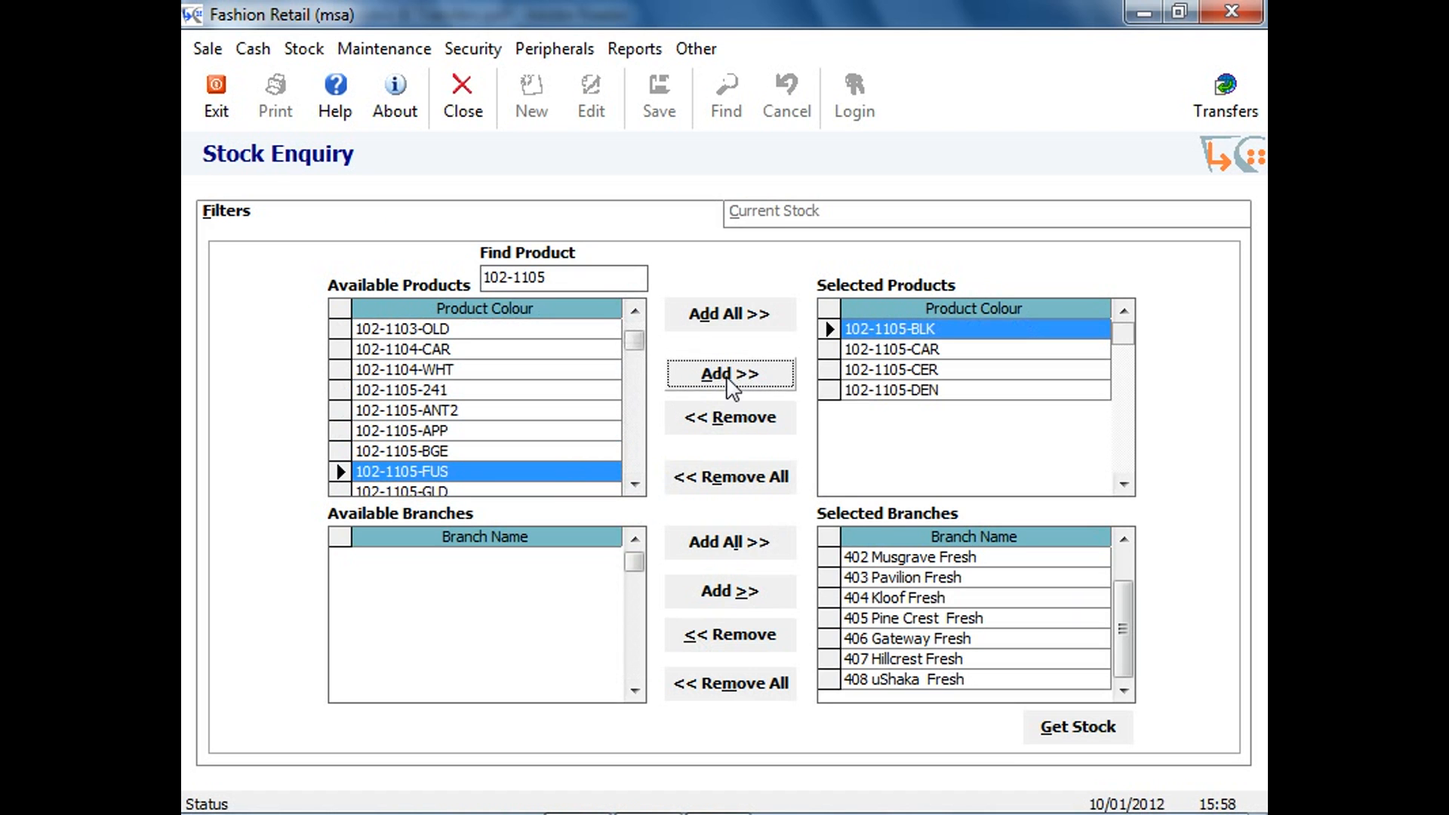
{"action": "double_click", "coordinate": [732, 387]}
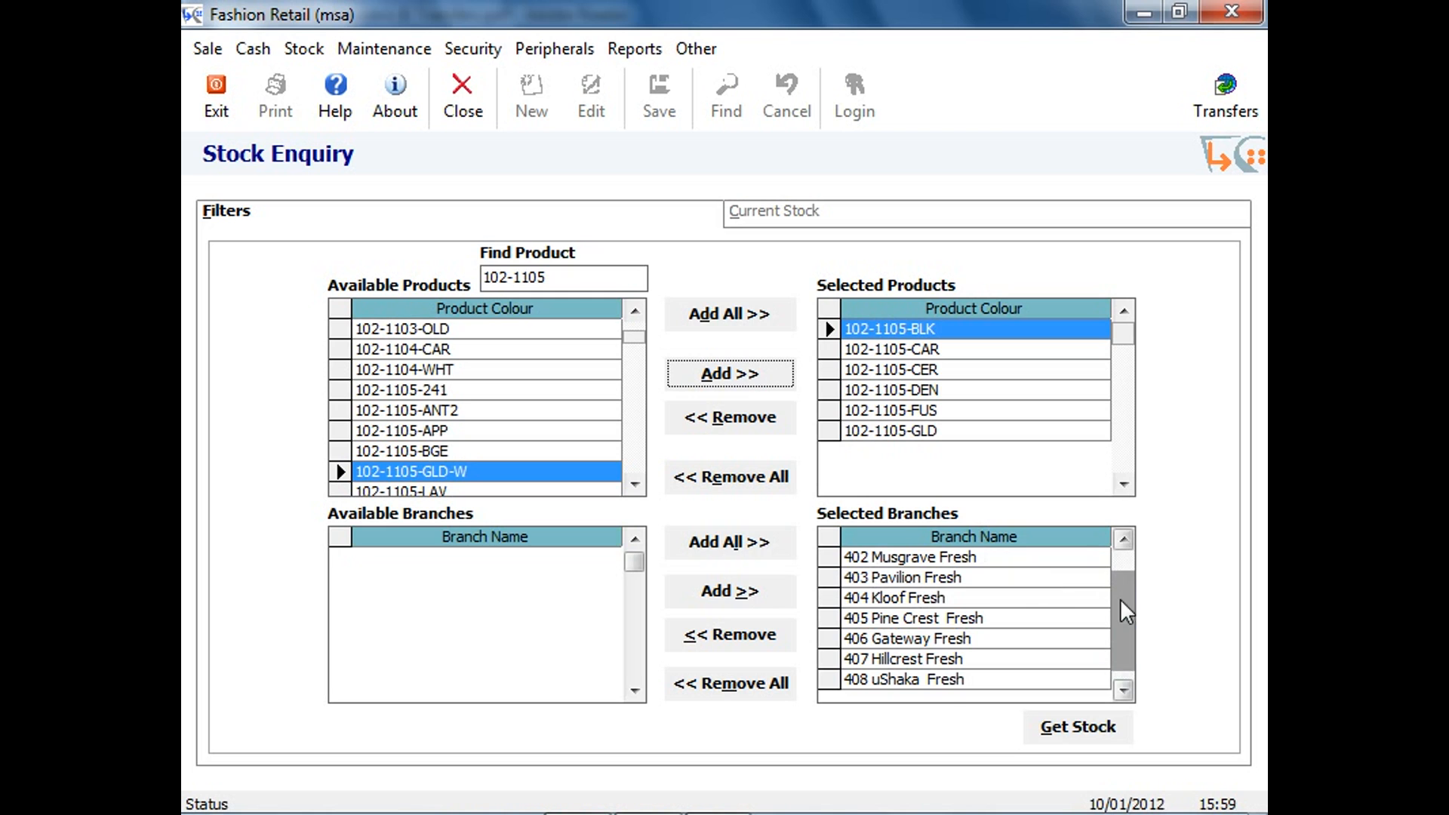
Step: Look through the enquiry's selected branches and highlight 406 Gateway Fresh
{"action": "left_click_drag", "start_coordinate": [1120, 599], "coordinate": [1112, 566]}
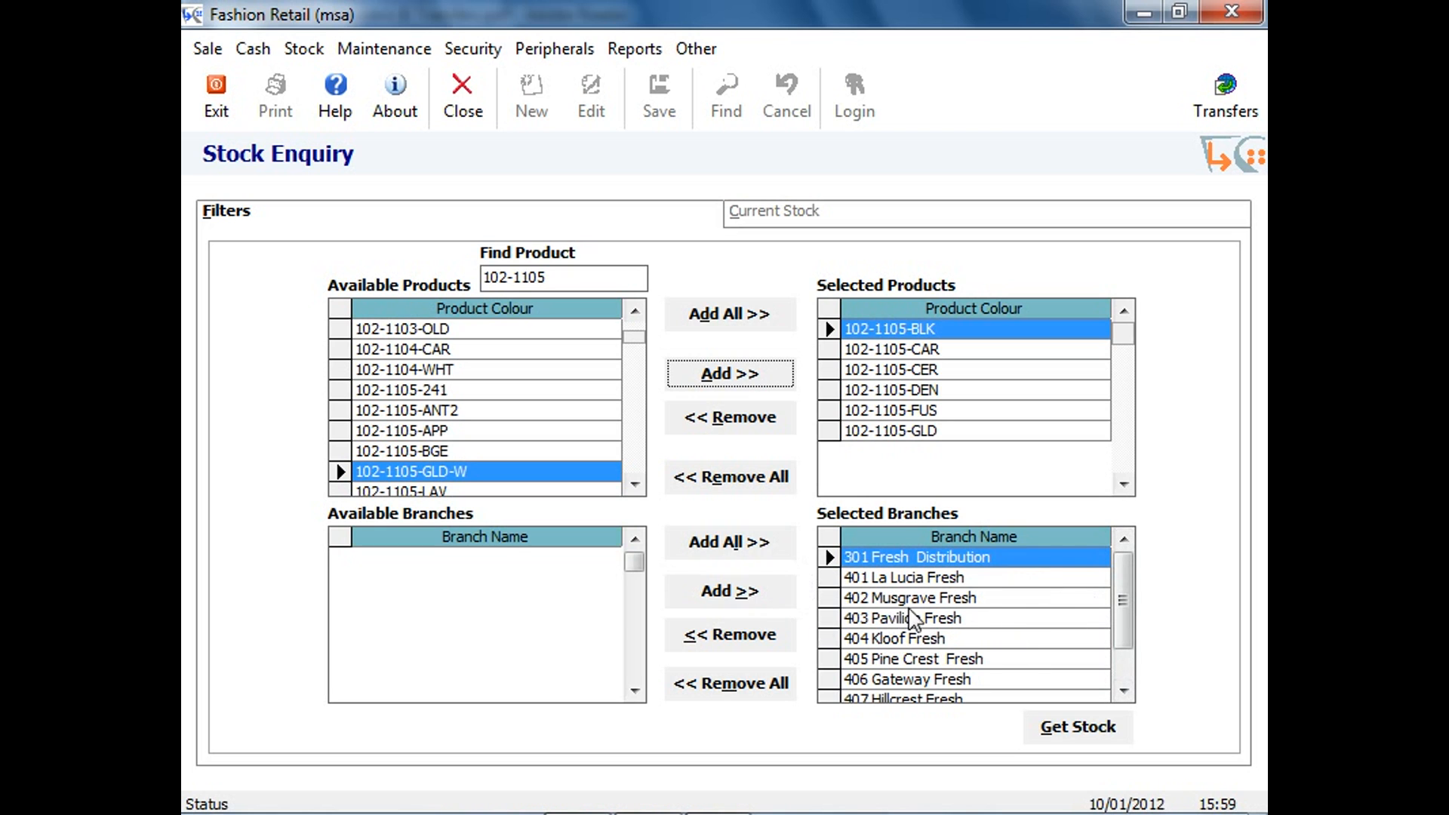
{"action": "left_click_drag", "start_coordinate": [1126, 604], "coordinate": [1132, 638]}
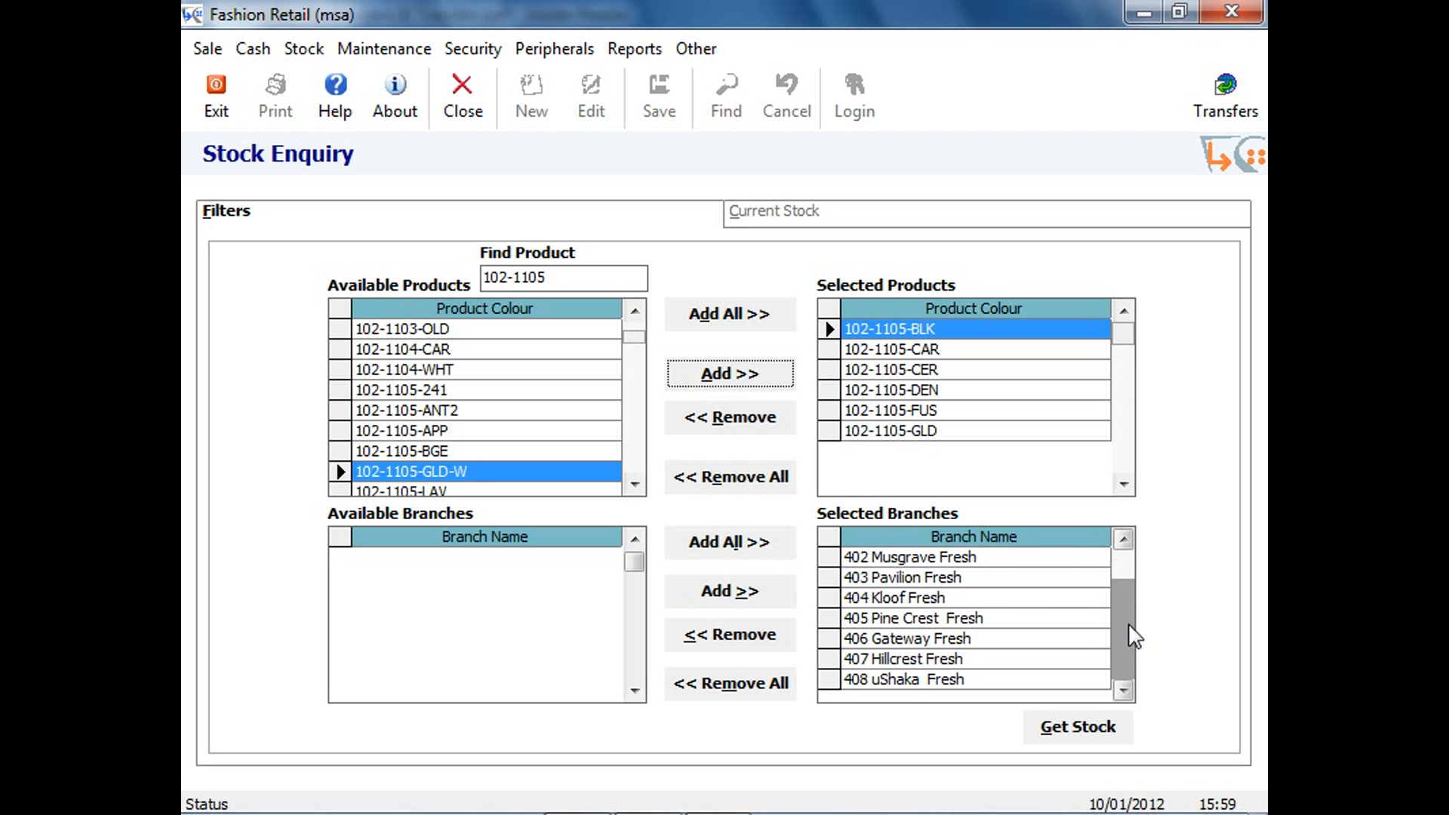
{"action": "left_click", "coordinate": [906, 638]}
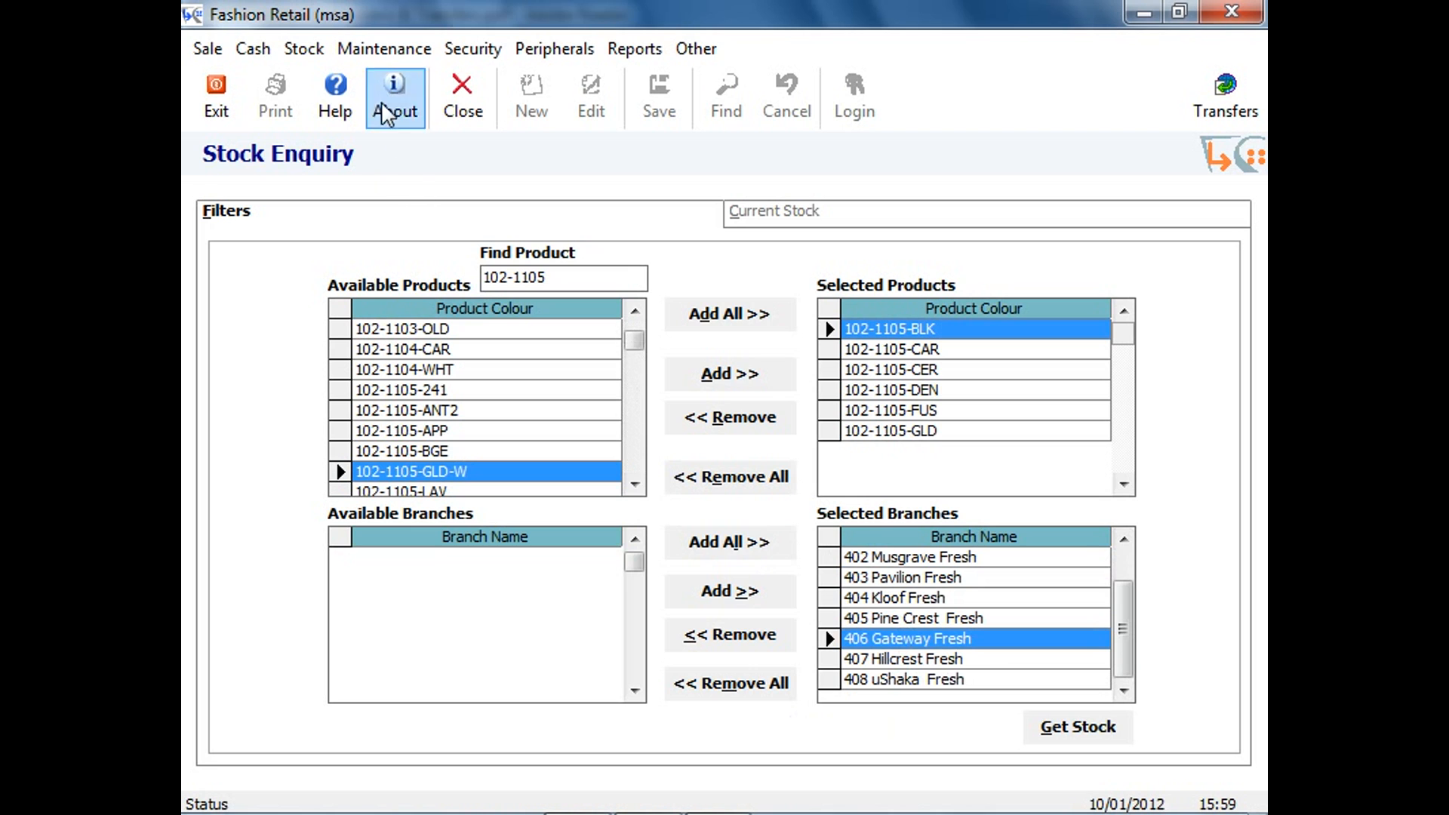
Step: Open Product Definition and include the Inward bound In-transit, Remote Stock Room, RTM and Laybuy stock rooms alongside Active Stock
{"action": "left_click", "coordinate": [306, 50]}
{"action": "mouse_move", "coordinate": [375, 55]}
{"action": "mouse_move", "coordinate": [306, 50]}
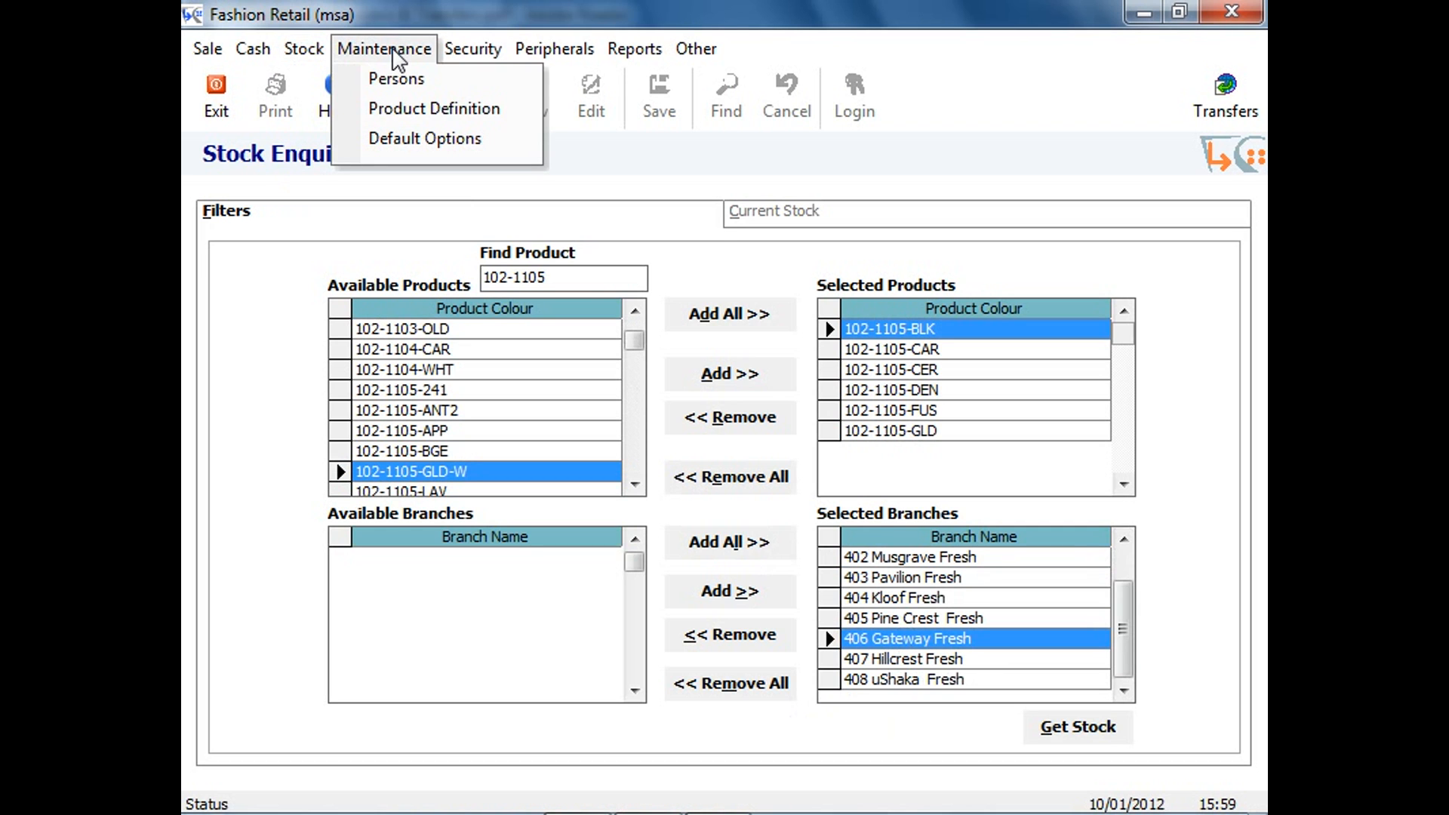
{"action": "left_click", "coordinate": [412, 111]}
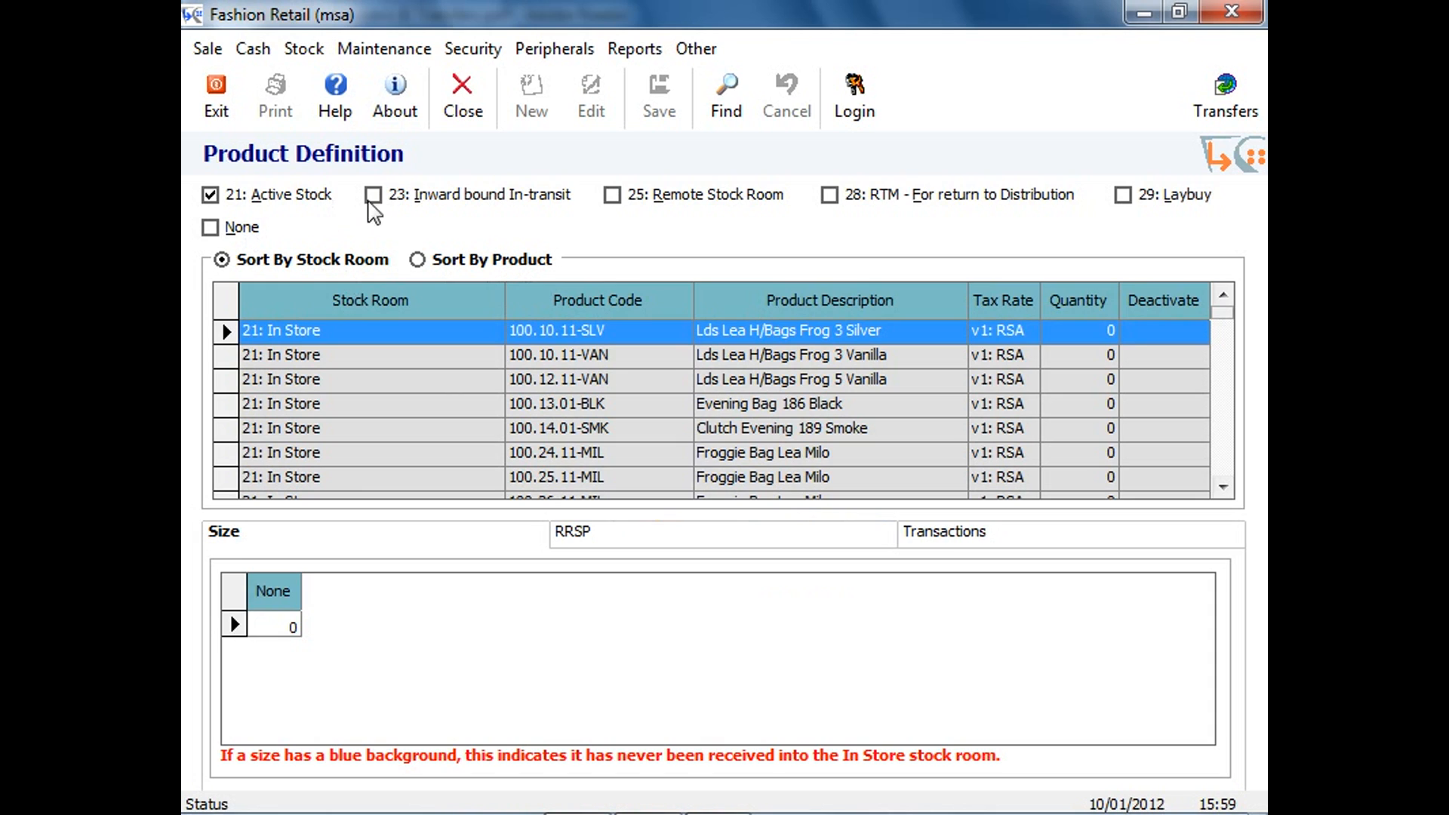
{"action": "left_click", "coordinate": [421, 199]}
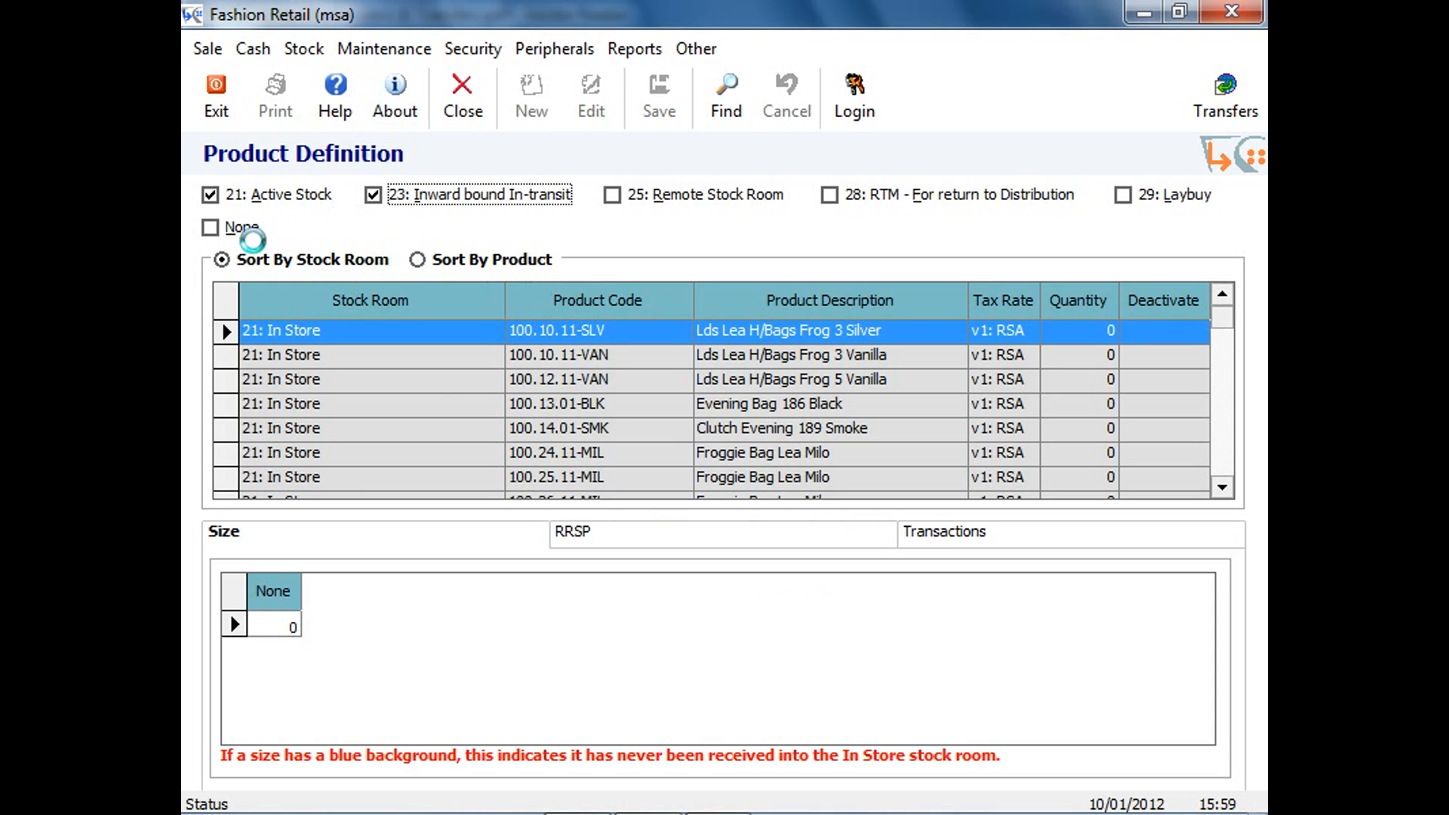
{"action": "left_click", "coordinate": [664, 197]}
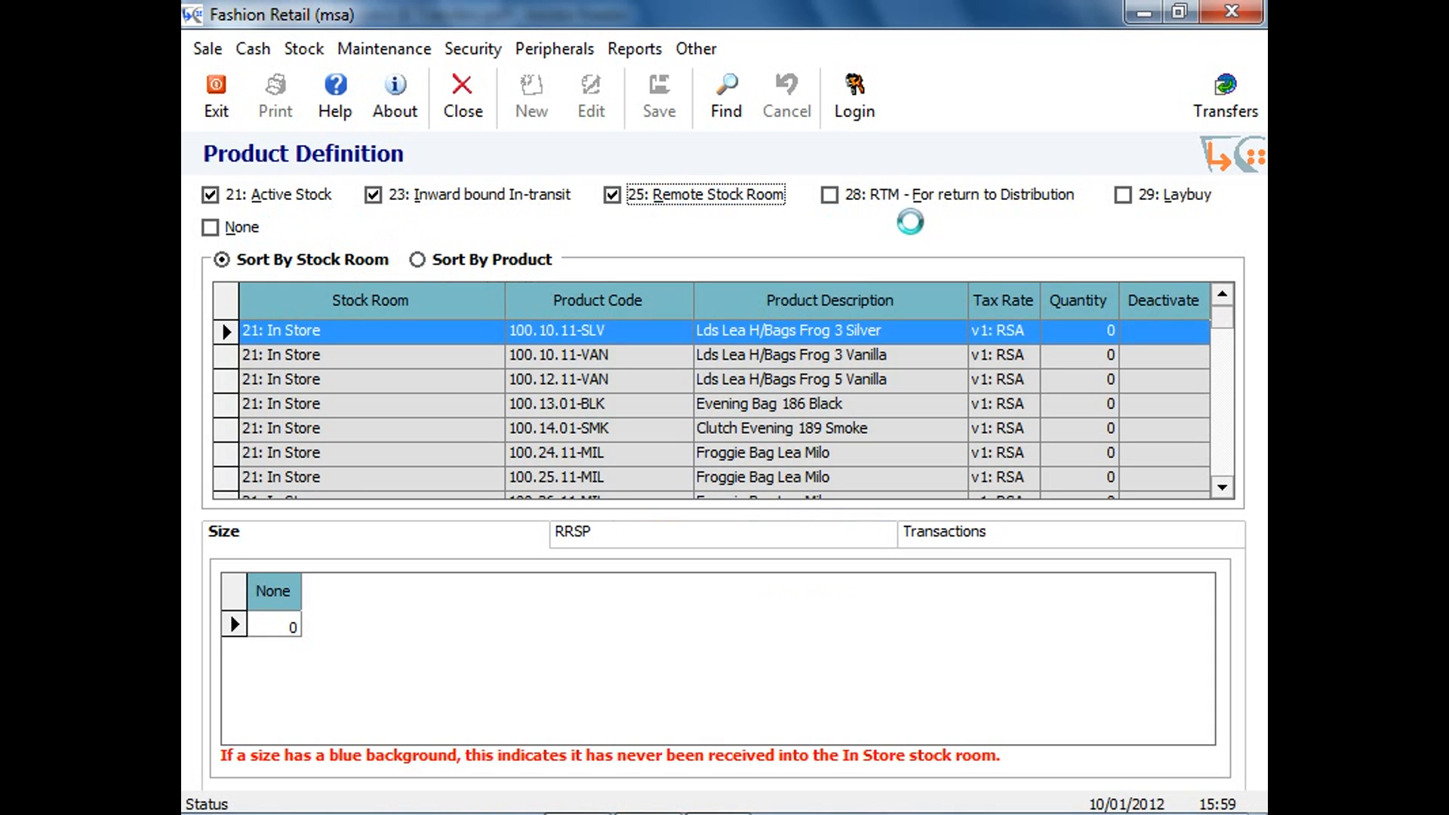
{"action": "left_click", "coordinate": [929, 195]}
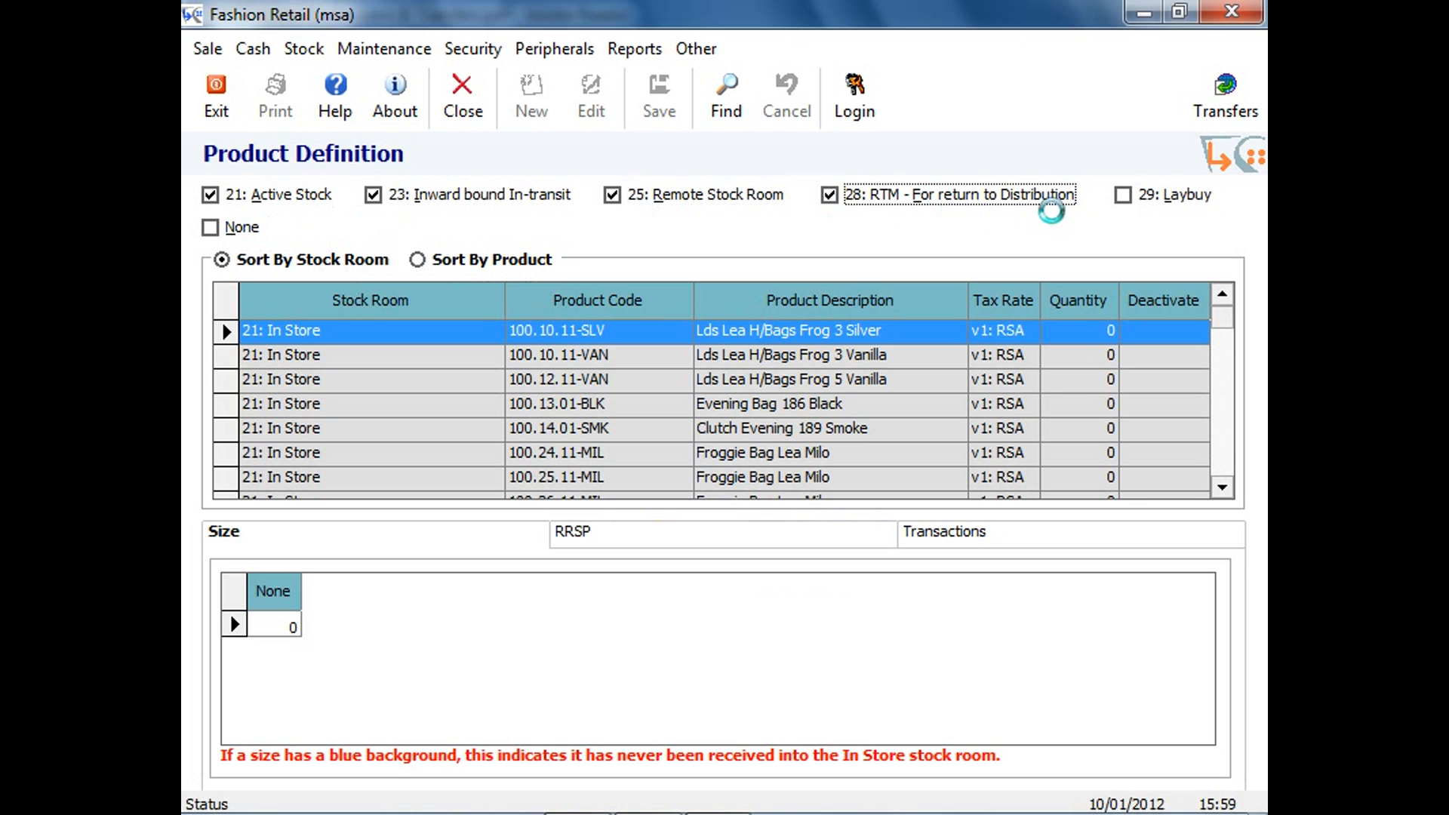
{"action": "left_click", "coordinate": [1130, 194]}
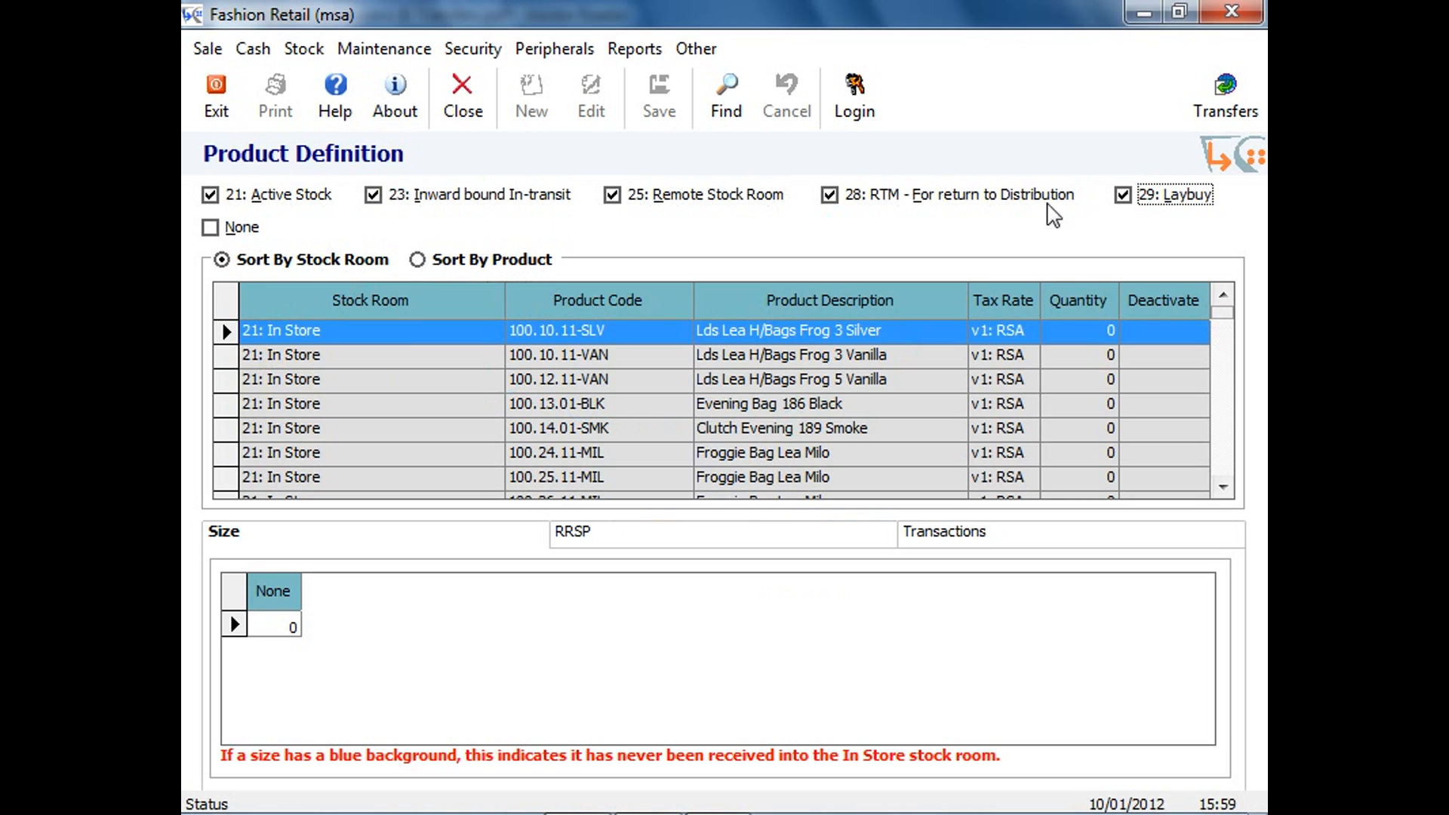
Step: Sort the product definitions by product and find product code 102-1105-blk
{"action": "left_click", "coordinate": [419, 259]}
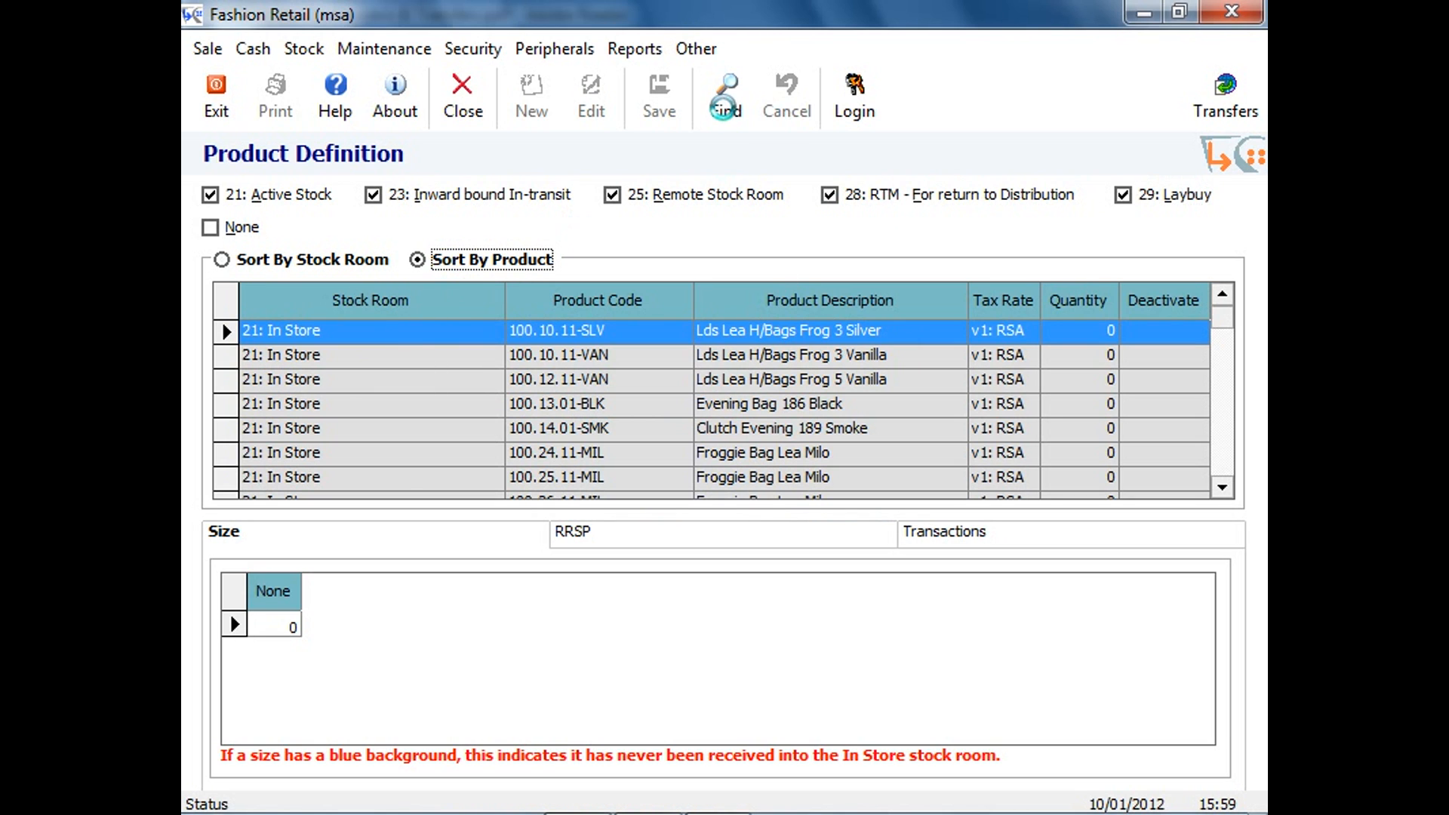
{"action": "left_click", "coordinate": [724, 101]}
{"action": "type", "text": "102-1105"}
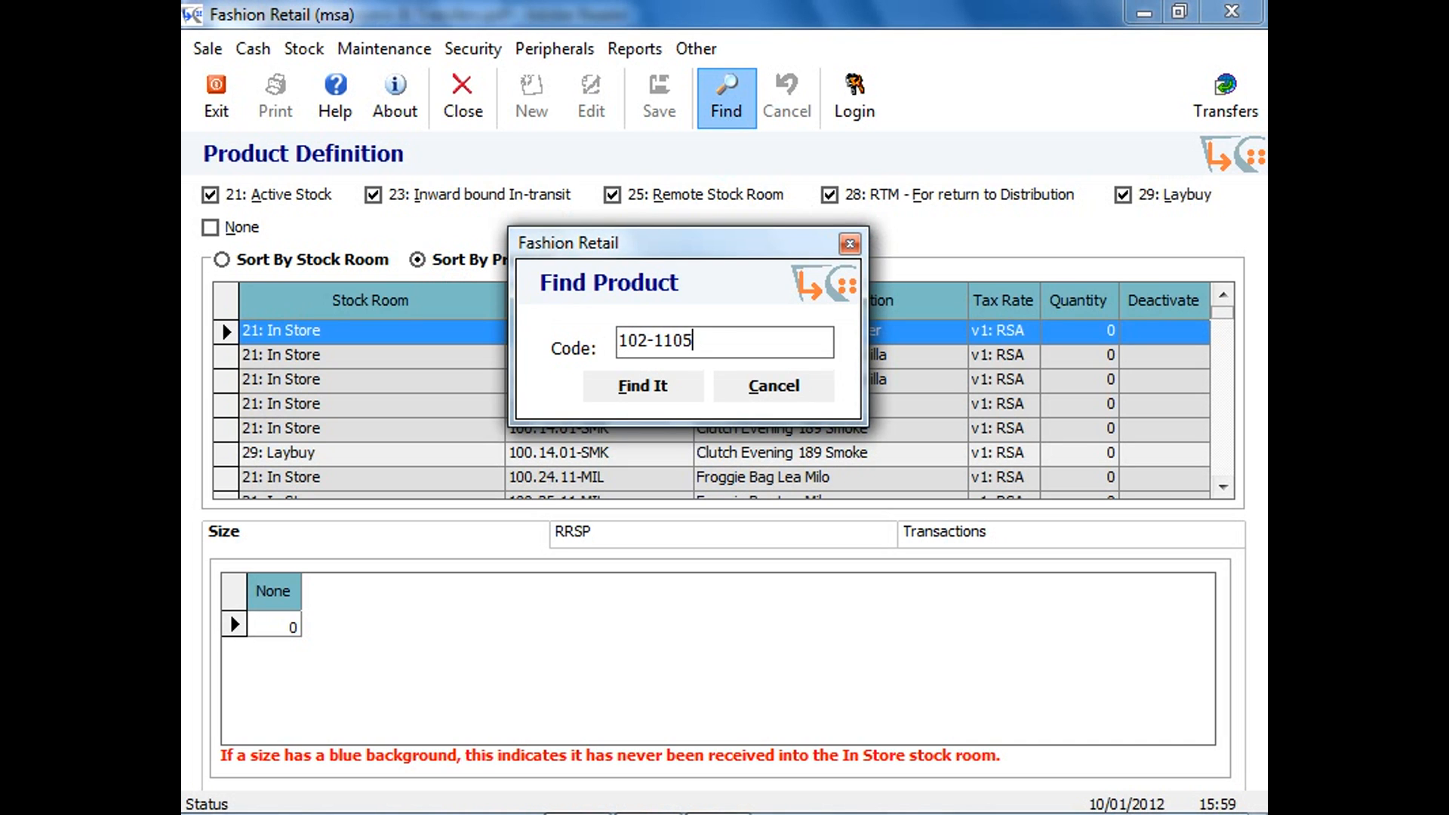
{"action": "type", "text": "-blk"}
{"action": "key", "text": "Return"}
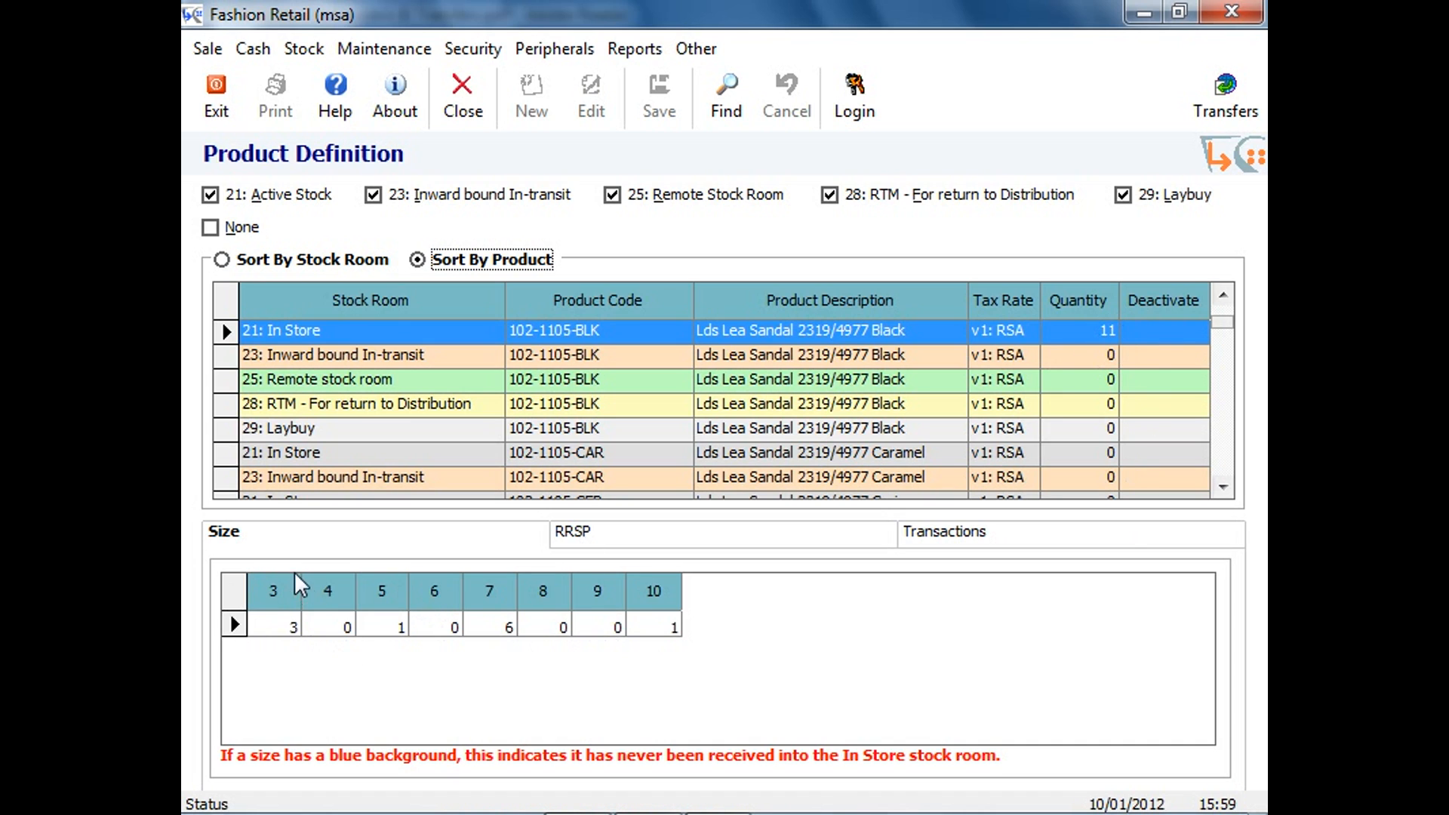
Step: Examine the RRSP price history of 102-1105-BLK, going through its earlier price periods
{"action": "left_click", "coordinate": [635, 539]}
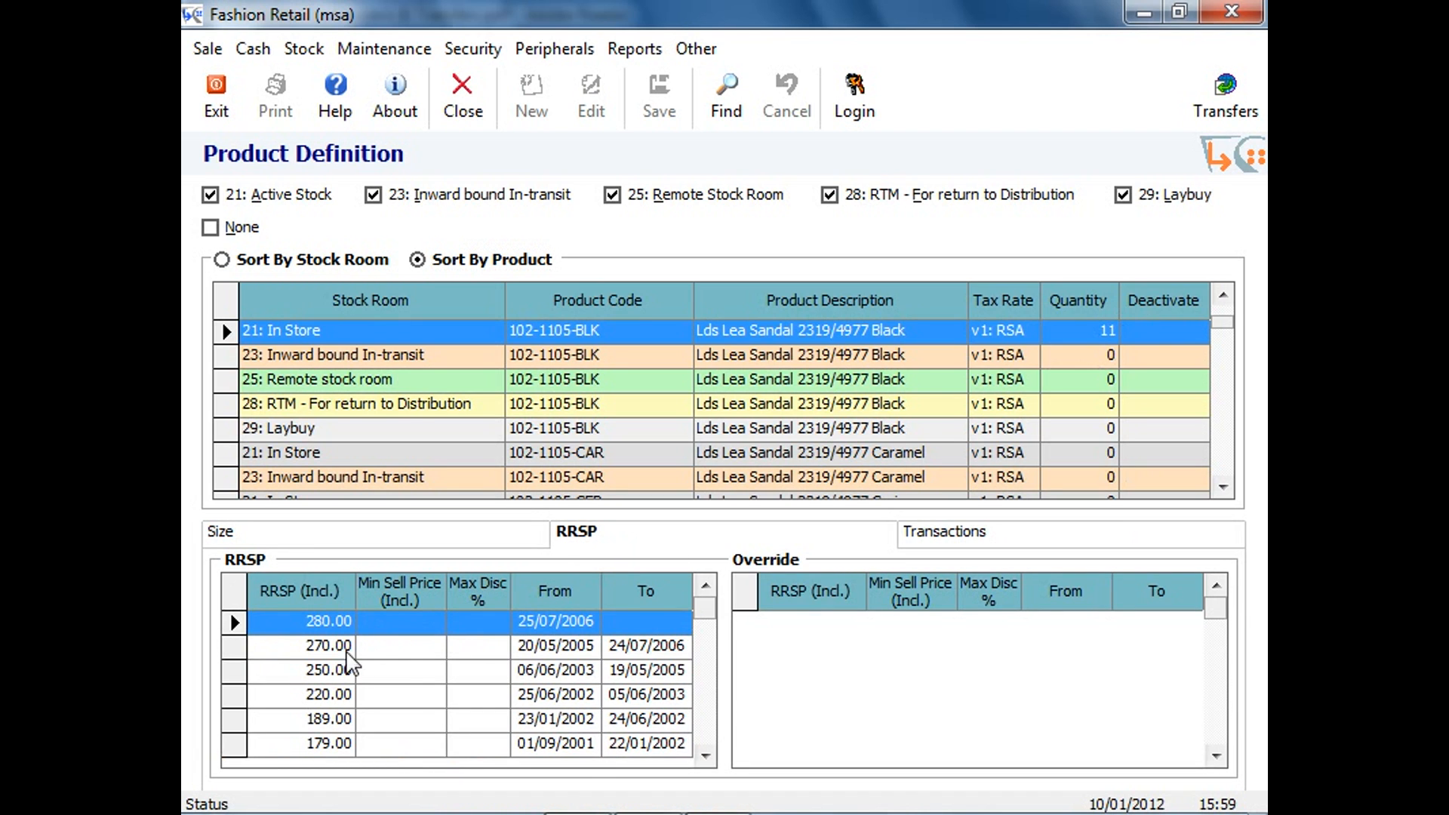
{"action": "left_click", "coordinate": [618, 743]}
{"action": "left_click", "coordinate": [626, 717]}
{"action": "left_click", "coordinate": [631, 694]}
{"action": "left_click", "coordinate": [634, 675]}
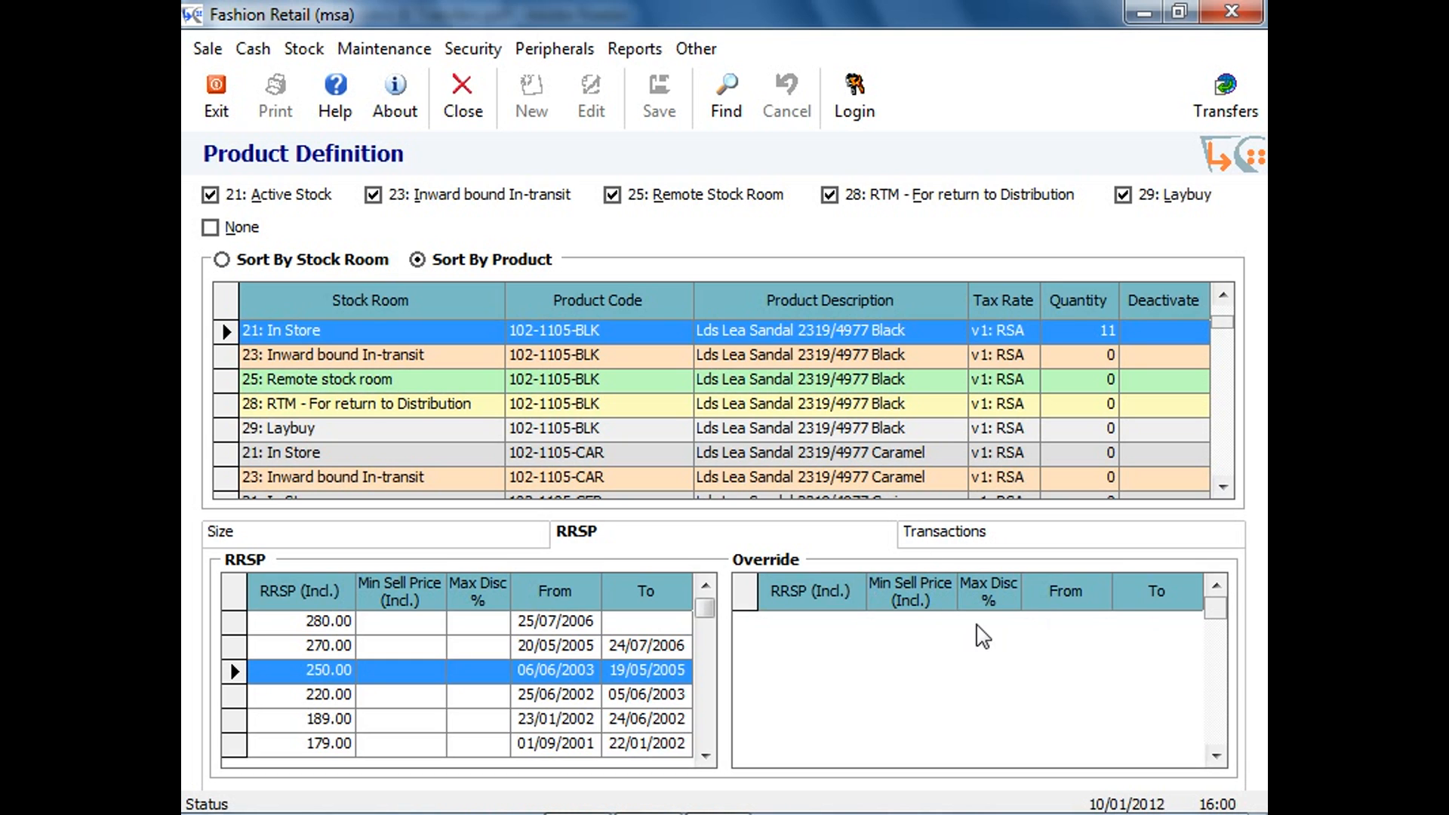
Step: Examine the most recent inventory transfer transactions of 102-1105-BLK with their size breakdown and stock rooms
{"action": "left_click", "coordinate": [1002, 533]}
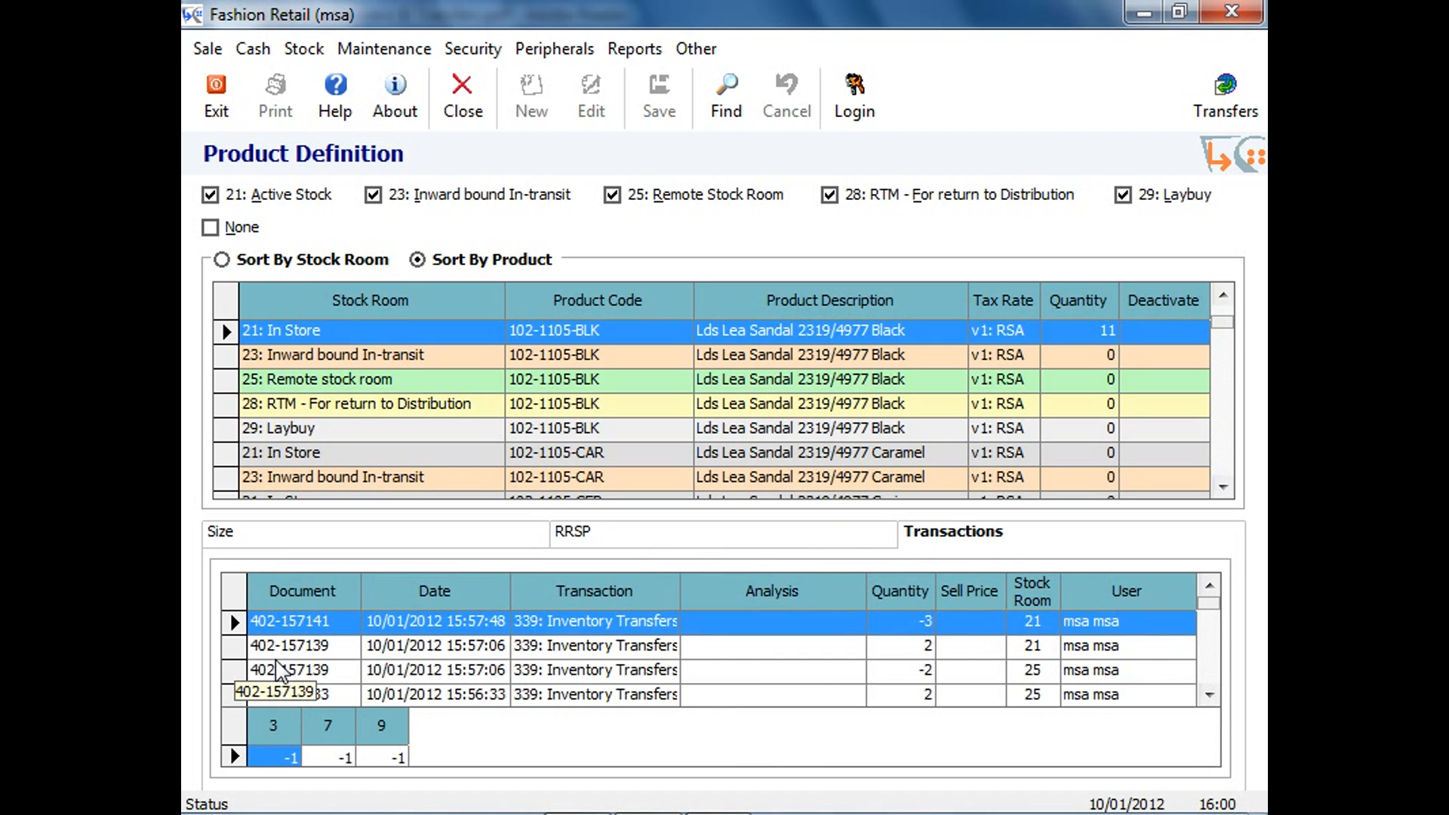
{"action": "left_click", "coordinate": [343, 647]}
{"action": "left_click", "coordinate": [339, 676]}
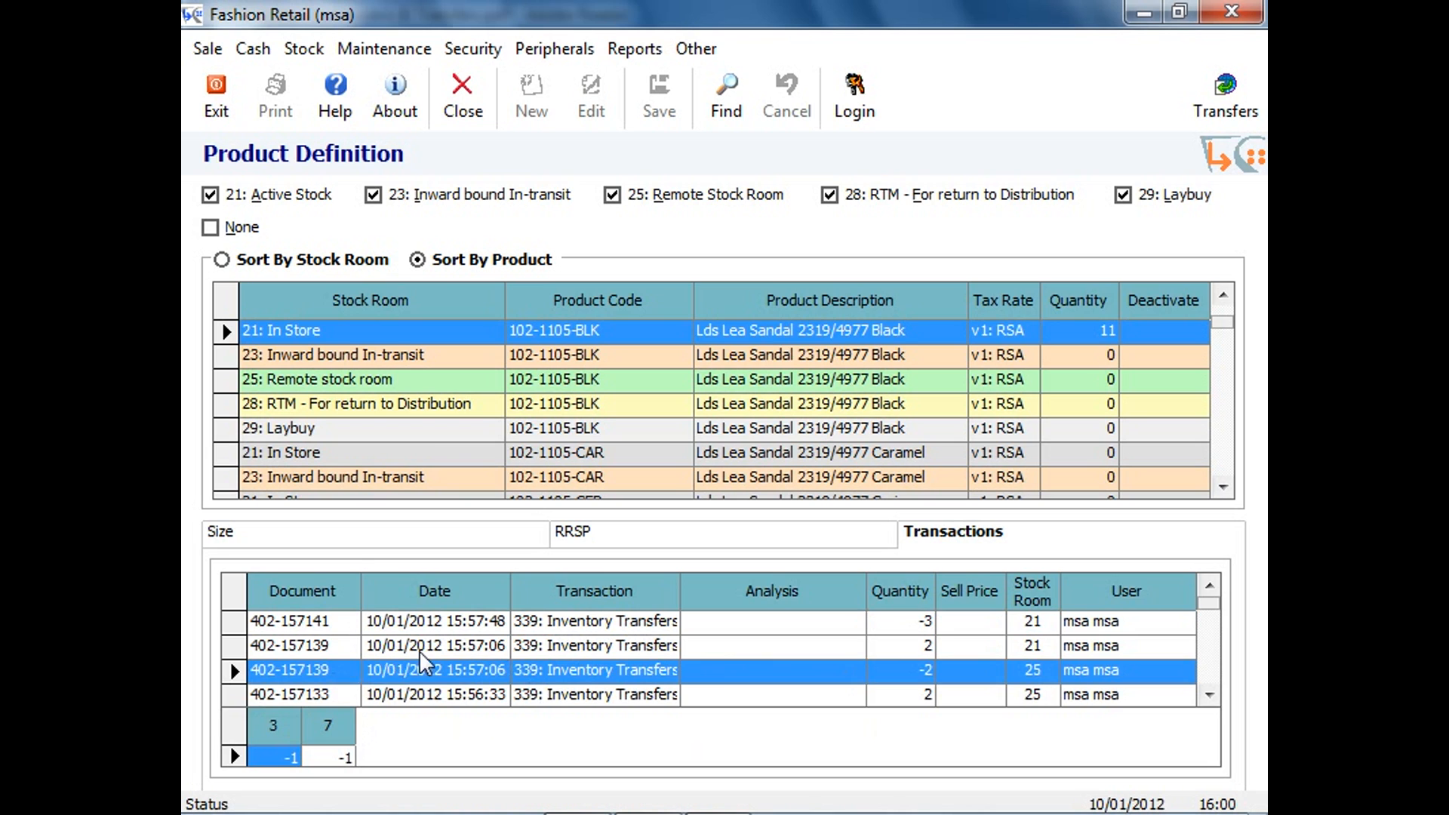
{"action": "left_click", "coordinate": [424, 695]}
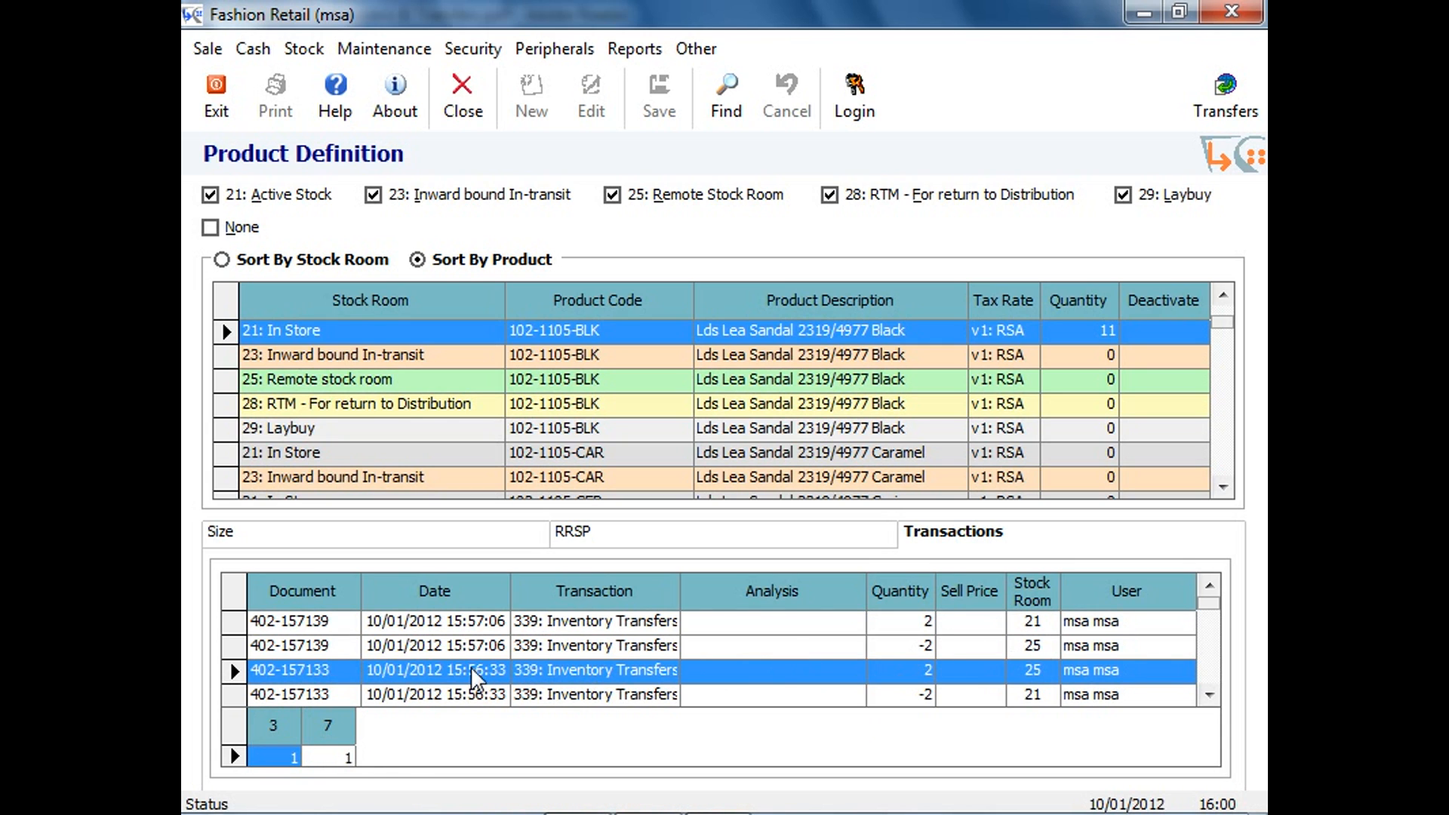
{"action": "left_click", "coordinate": [1034, 690]}
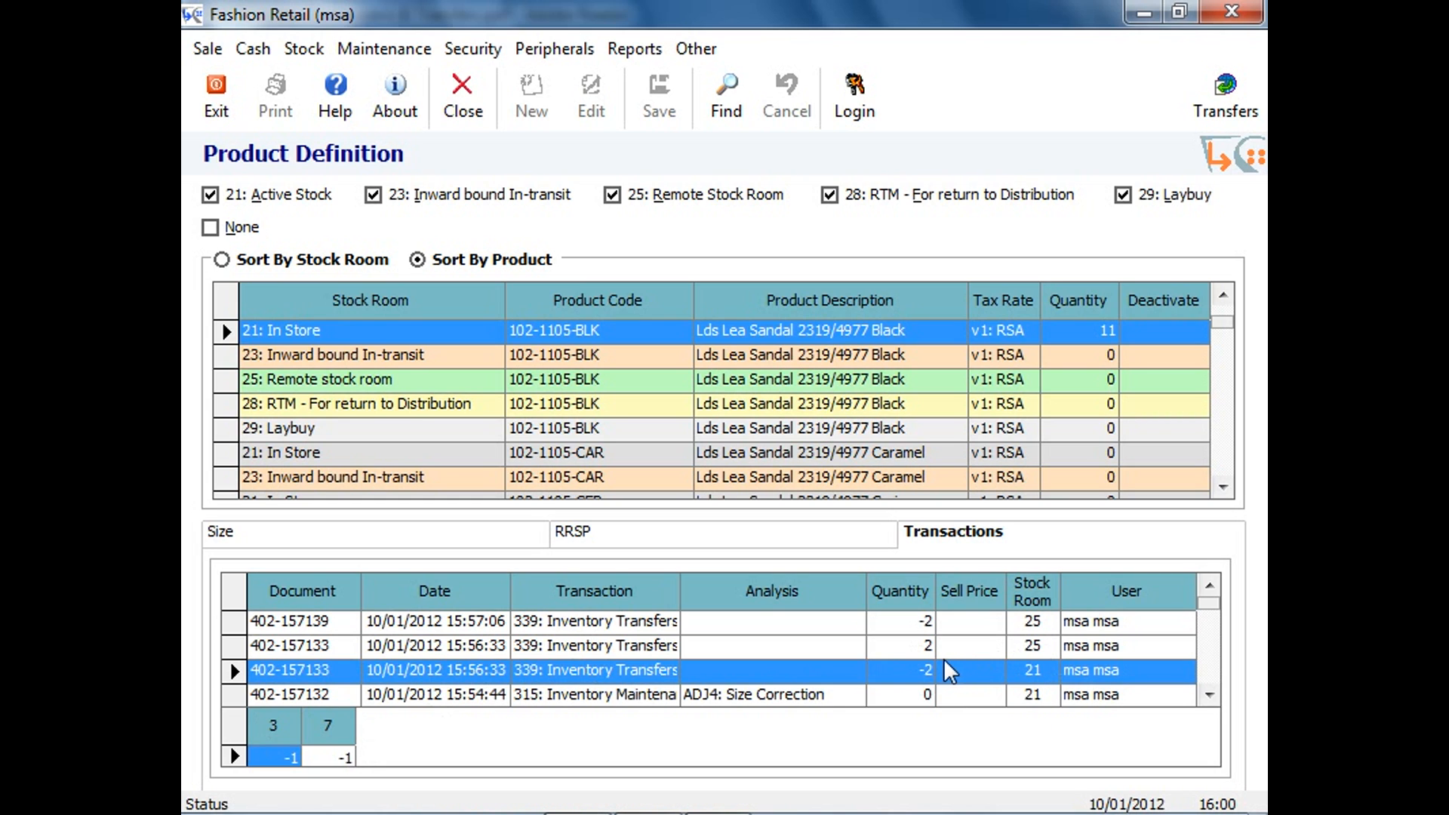
{"action": "left_click", "coordinate": [1214, 588]}
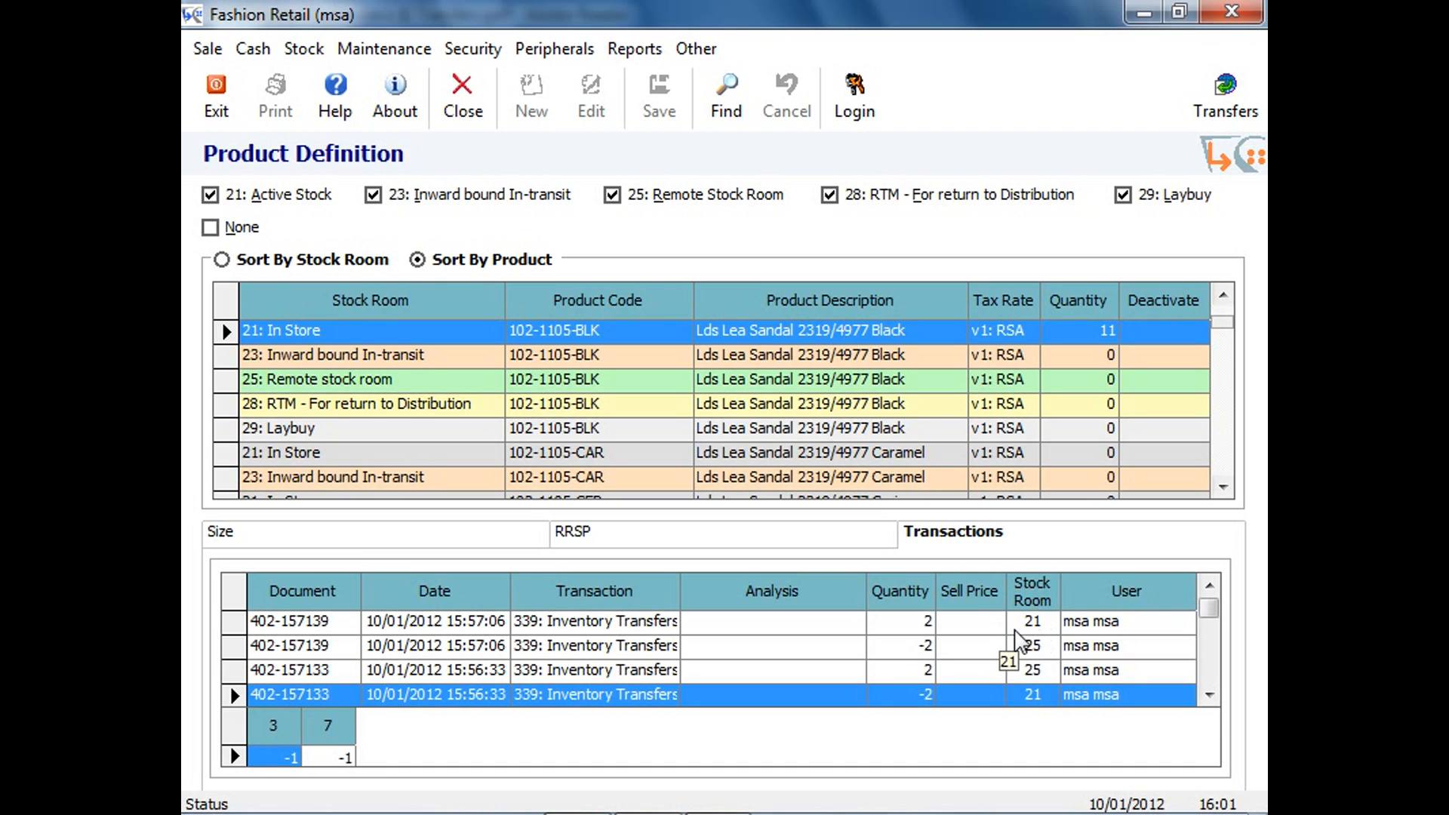
Step: Browse the January 2007 transactions of 102-1105-BLK, and return to its quantities by size
{"action": "left_click_drag", "start_coordinate": [1215, 625], "coordinate": [1212, 647]}
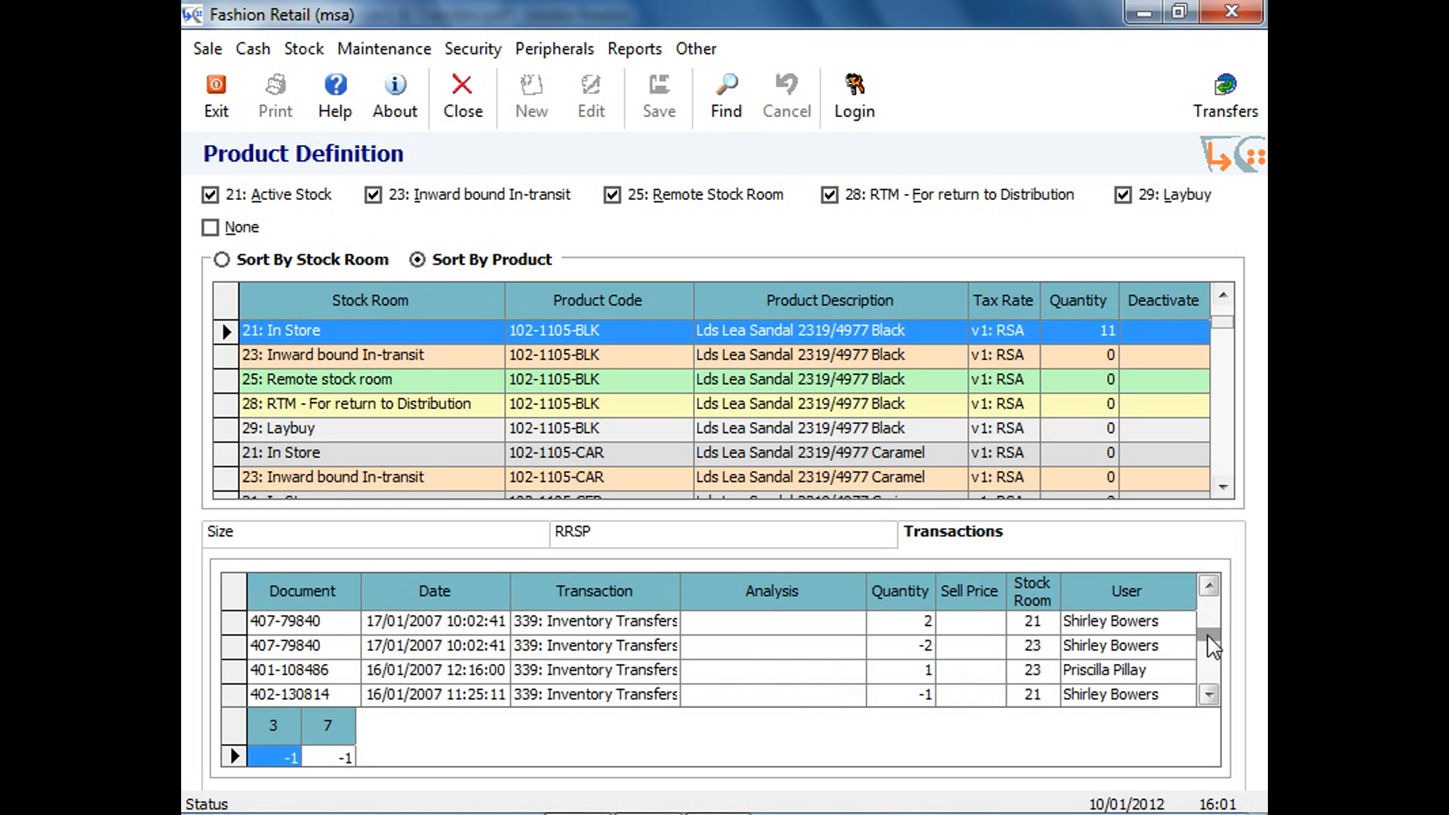
{"action": "left_click", "coordinate": [593, 647]}
{"action": "scroll", "coordinate": [594, 652], "scroll_direction": "down", "scroll_amount": 1}
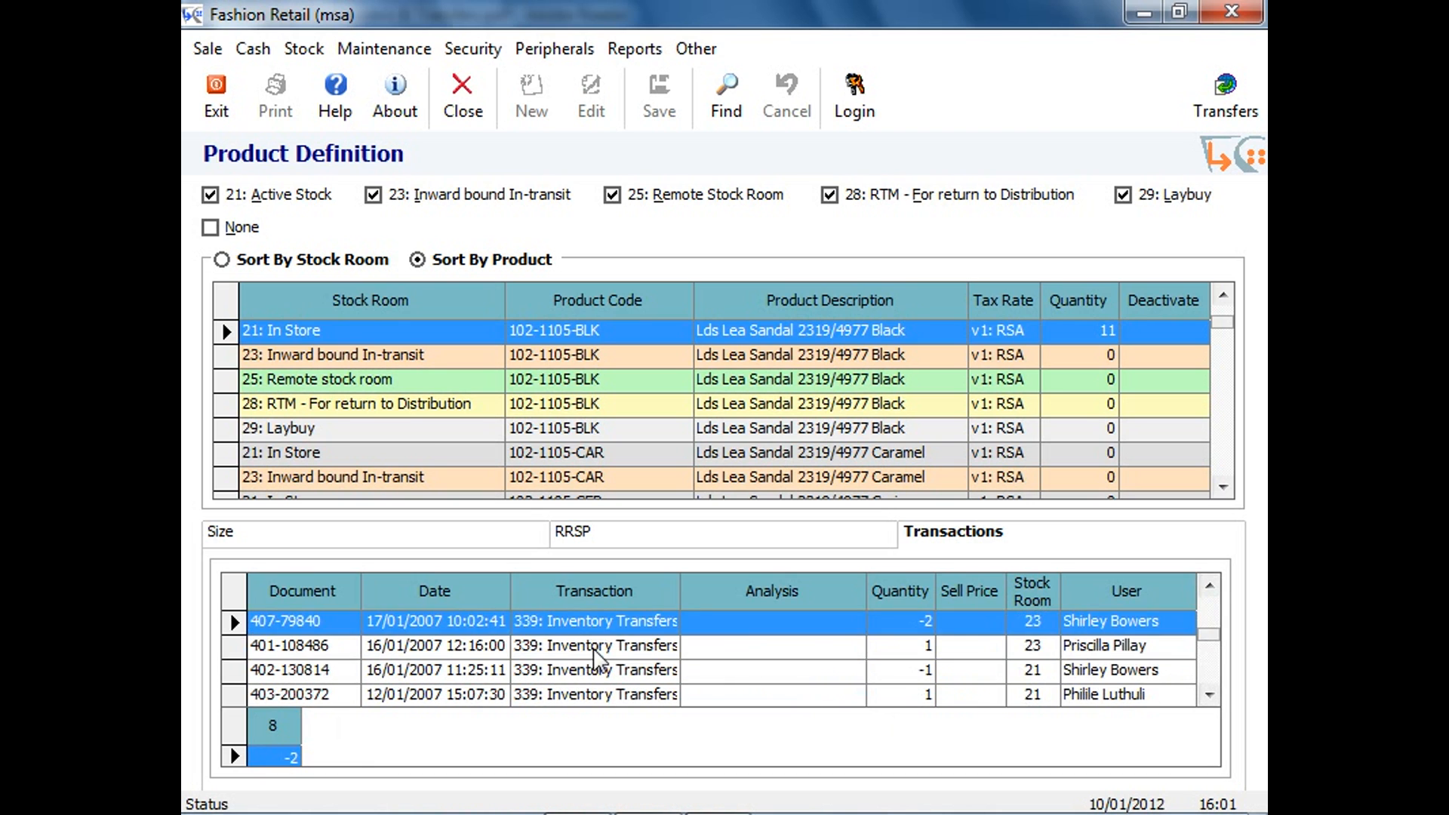
{"action": "scroll", "coordinate": [596, 658], "scroll_direction": "down", "scroll_amount": 3}
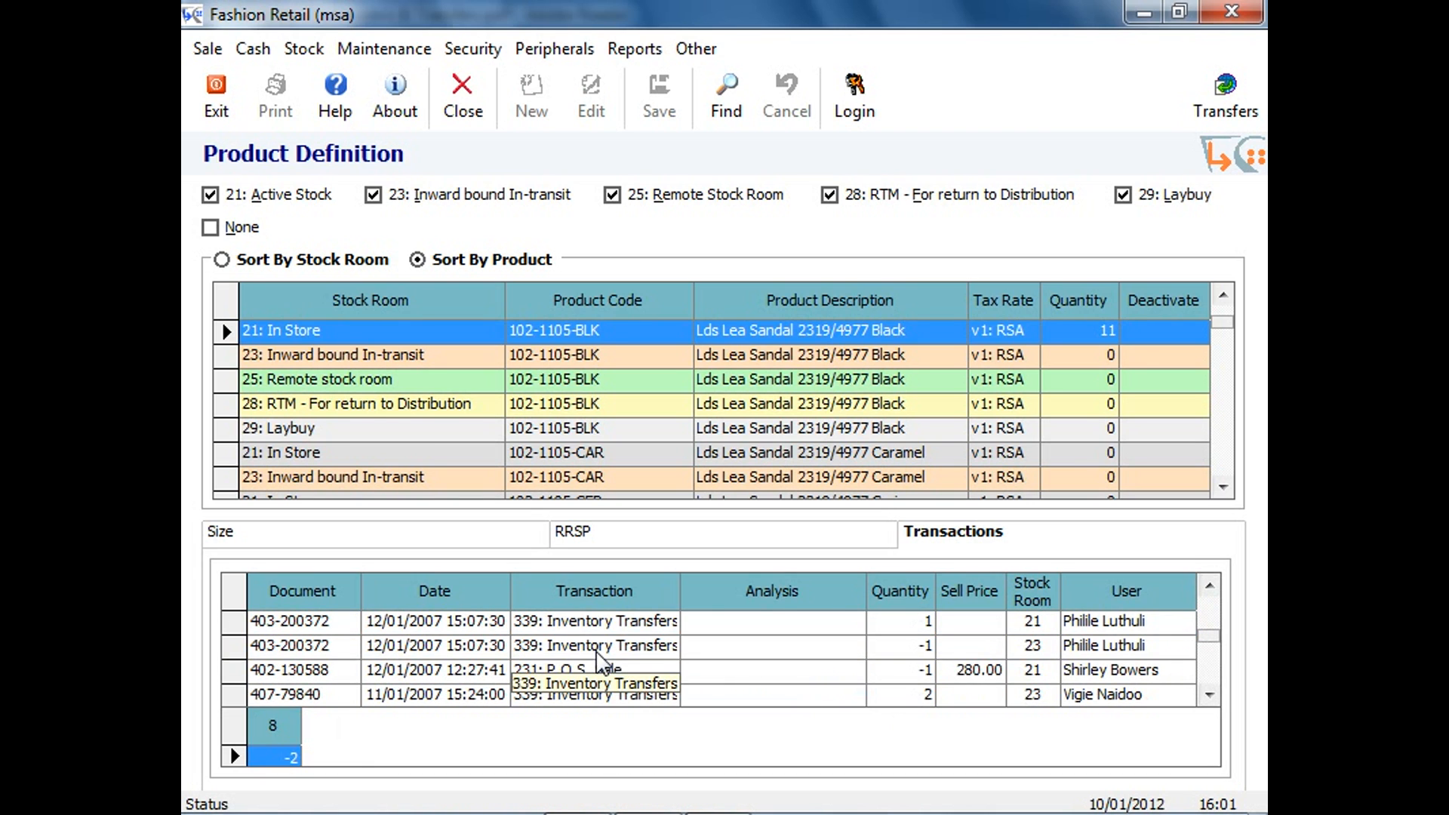
{"action": "scroll", "coordinate": [571, 666], "scroll_direction": "down", "scroll_amount": 2}
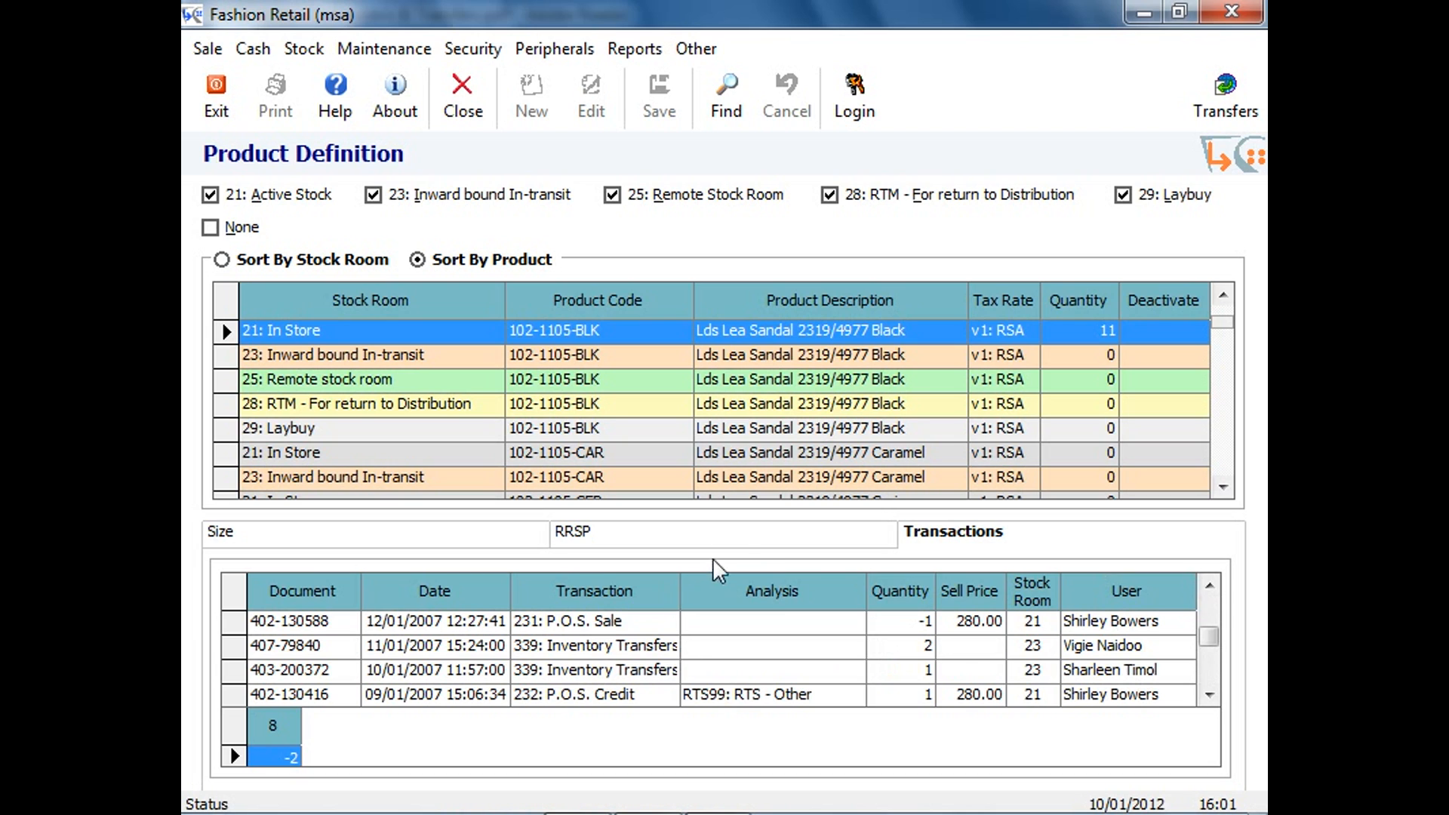
{"action": "left_click", "coordinate": [736, 540]}
{"action": "left_click", "coordinate": [446, 545]}
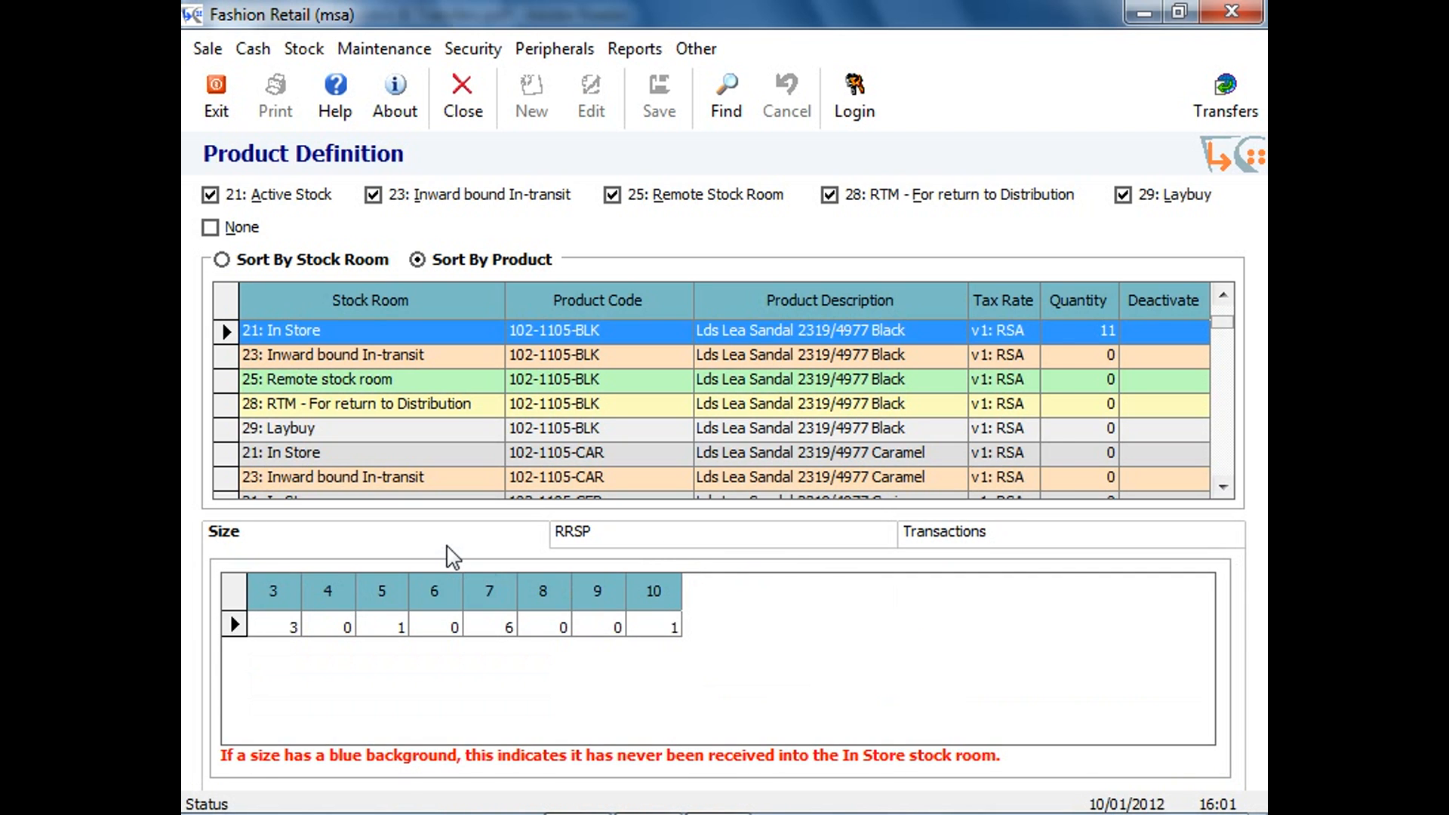